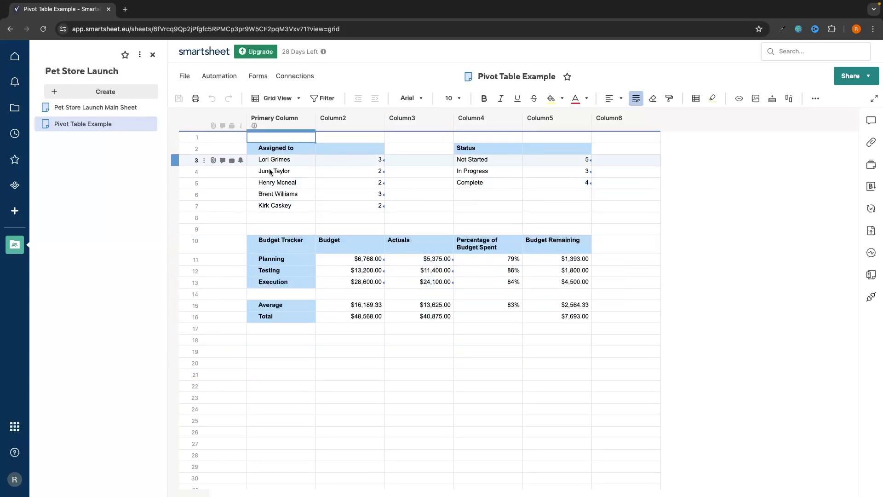
Compare the Assigned To and Status columns of Pet Store Launch Main Sheet with the summary tables in Pivot Table Example.
left_click(124, 107)
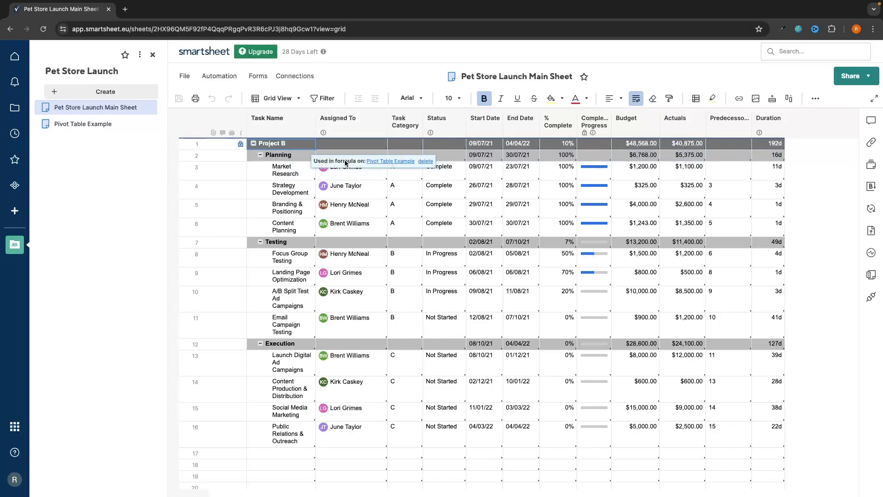
left_click_drag(343, 170, 341, 429)
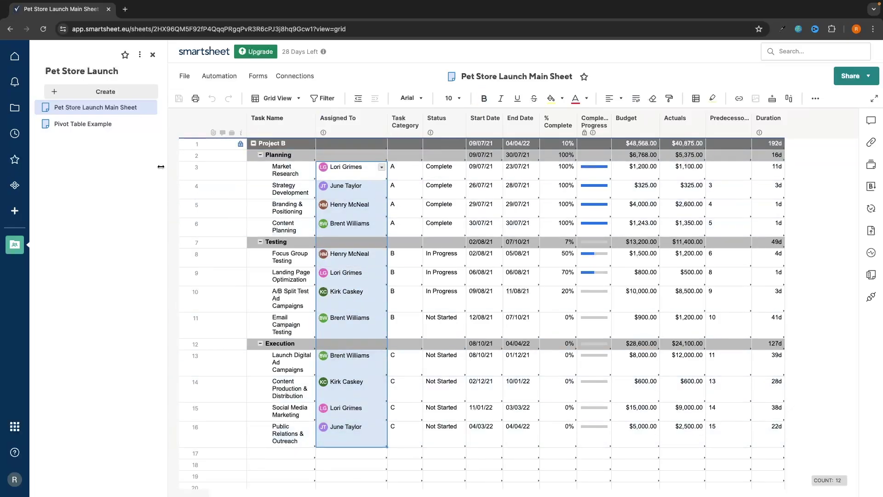
left_click(102, 131)
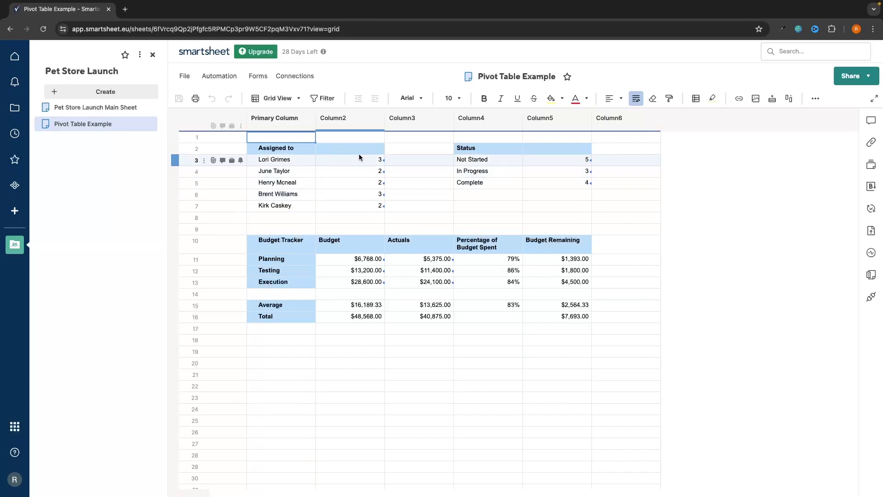
left_click_drag(335, 158, 343, 207)
left_click(412, 214)
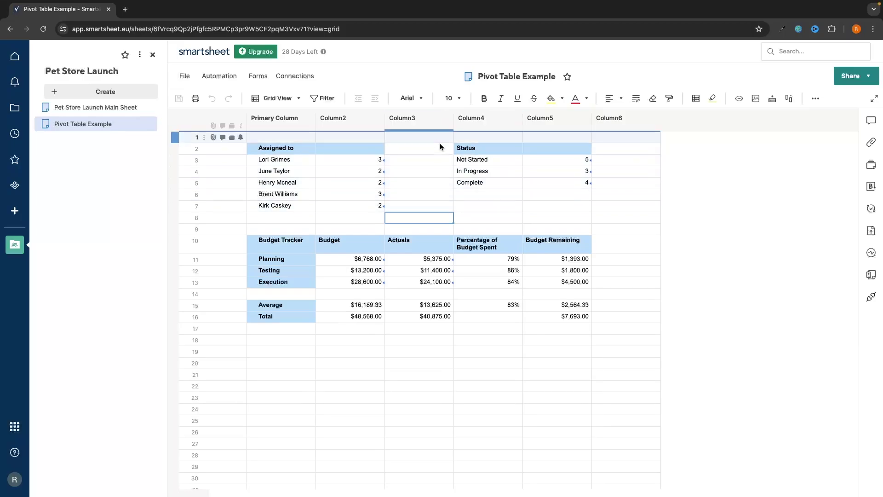
left_click(120, 108)
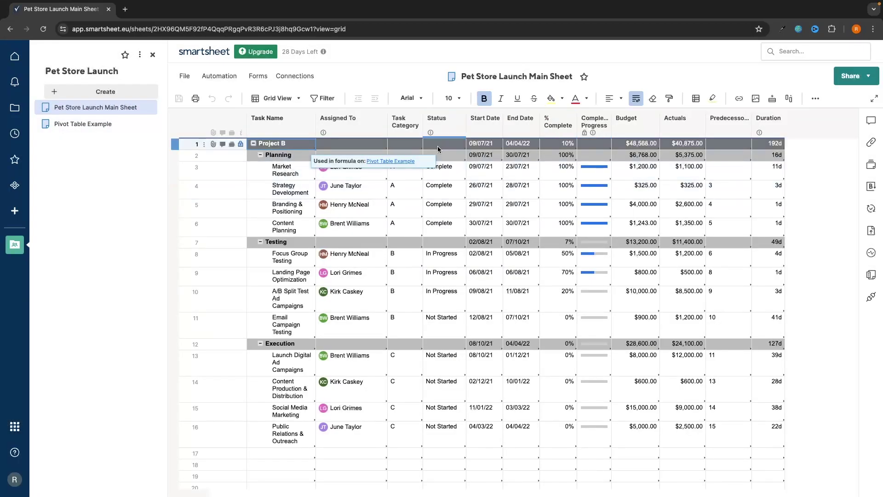
left_click_drag(437, 149, 442, 434)
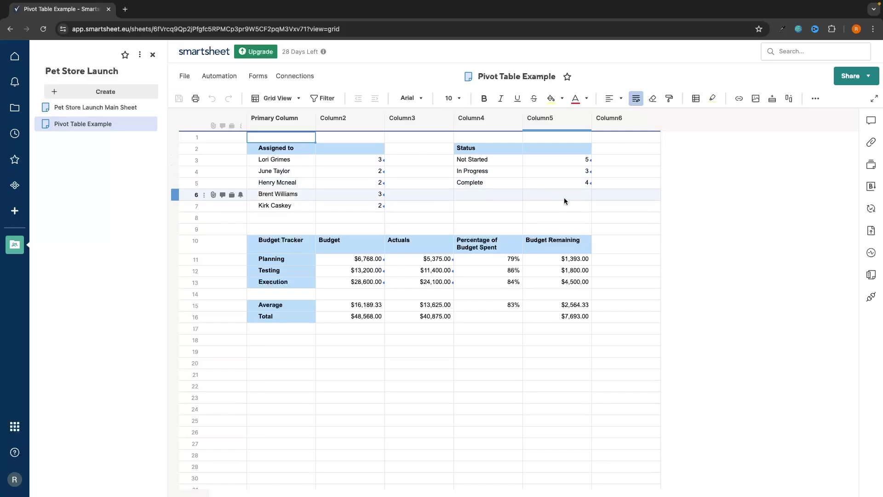
Examine the Budget Tracker, Assigned to and Status tables in Pivot Table Example, and review their source, Pet Store Launch Main Sheet.
left_click(286, 246)
left_click_drag(285, 243, 553, 319)
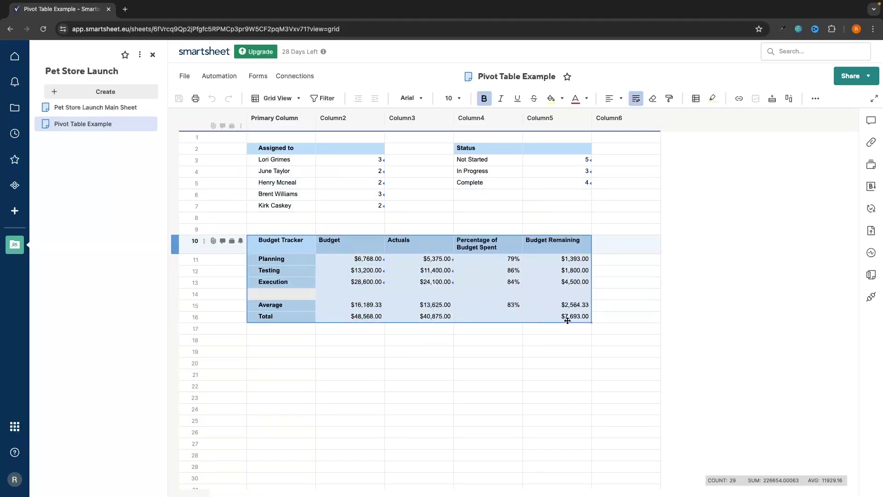
left_click(547, 350)
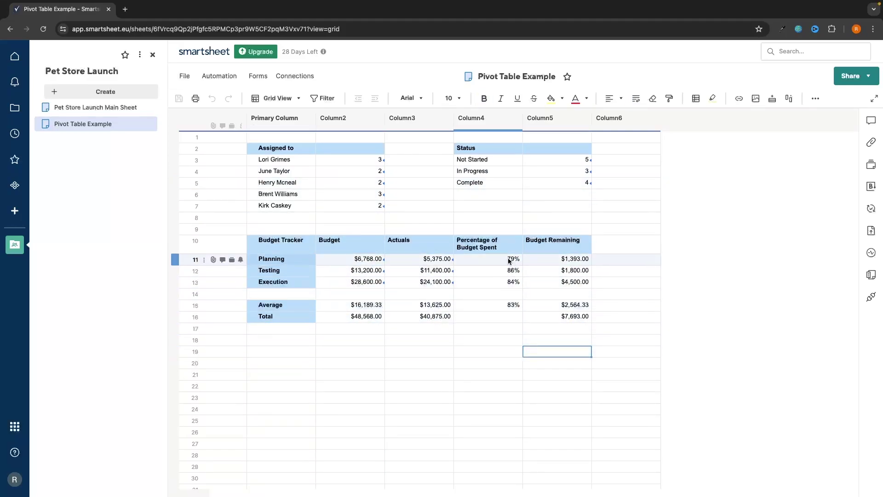
left_click_drag(487, 245, 500, 312)
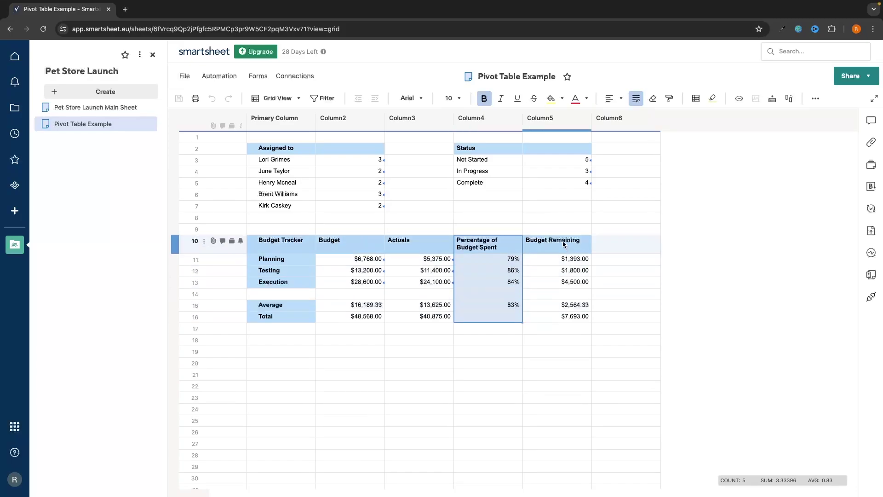
left_click_drag(569, 248, 542, 325)
left_click_drag(276, 148, 594, 330)
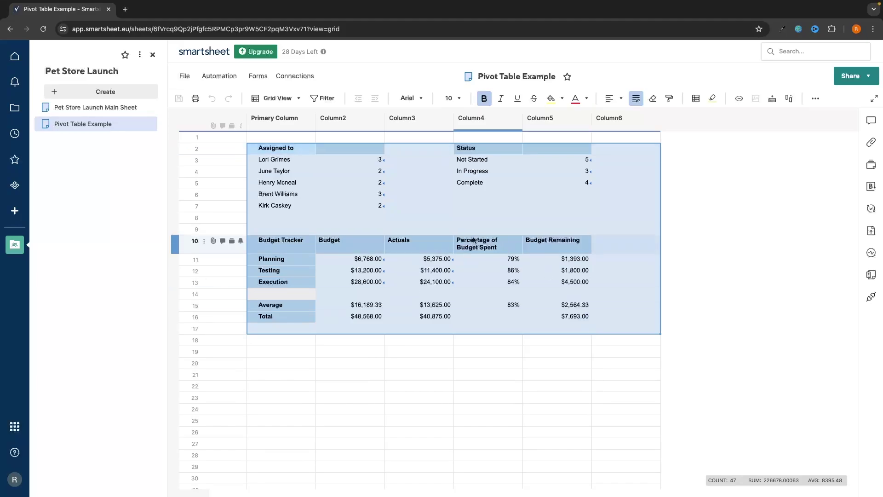
left_click(285, 147)
left_click(457, 148)
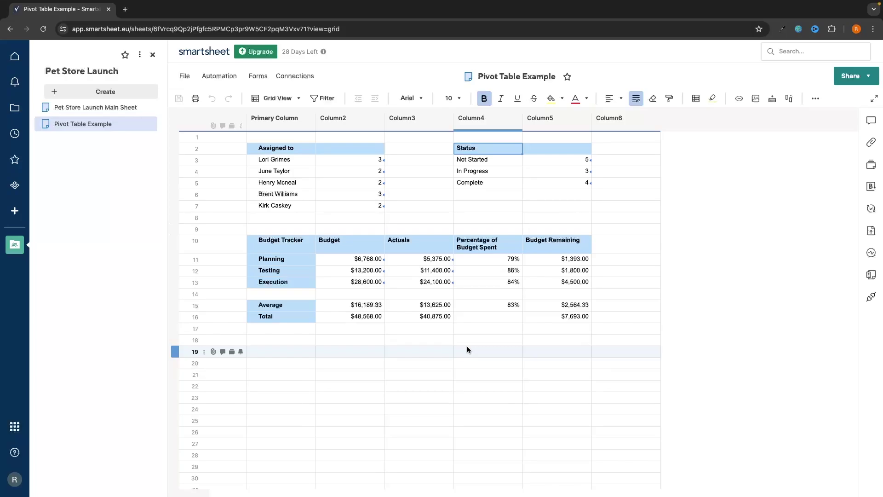
left_click(93, 108)
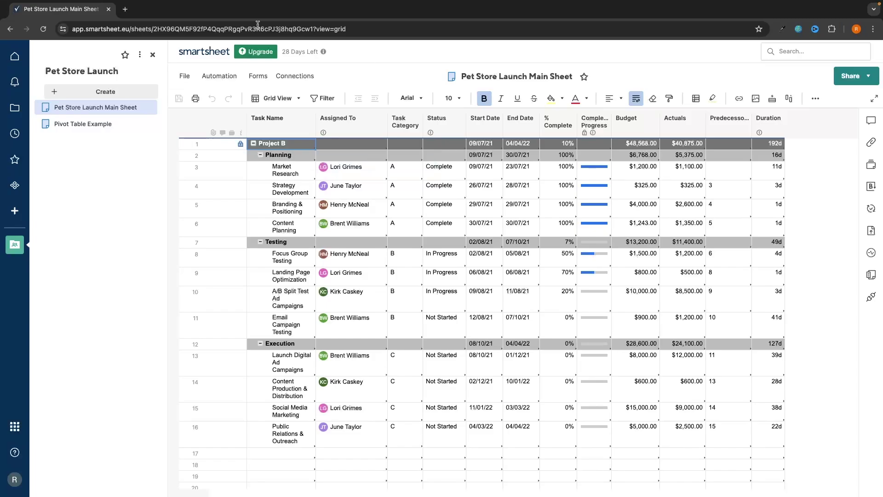
left_click(111, 124)
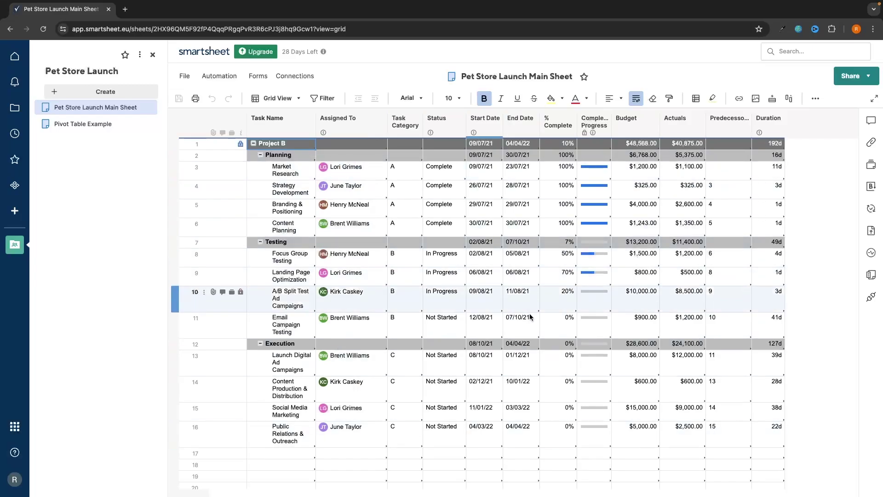
Create a grid sheet named Pivot Table For Video in the Pet Store Launch workspace and open it.
left_click(15, 109)
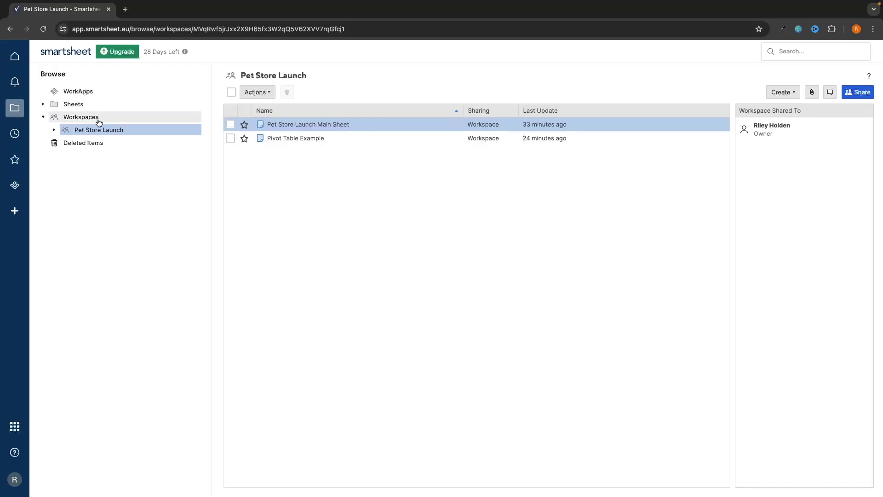
left_click(321, 125)
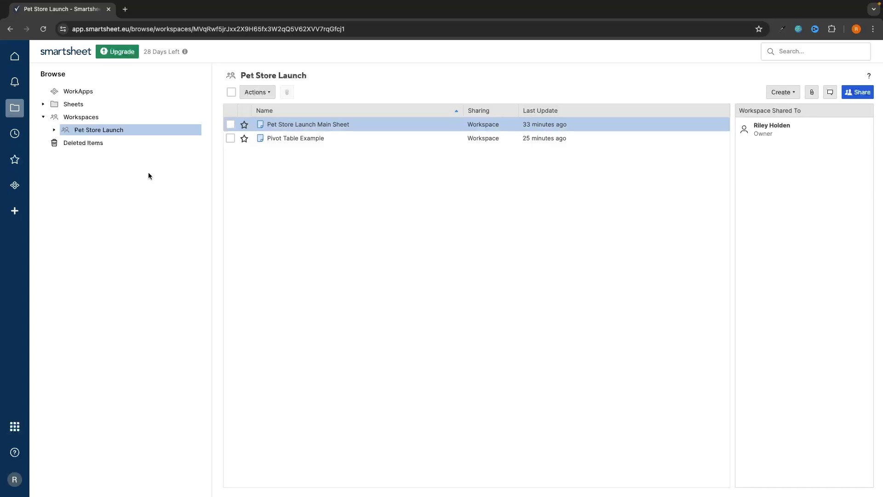
left_click(788, 94)
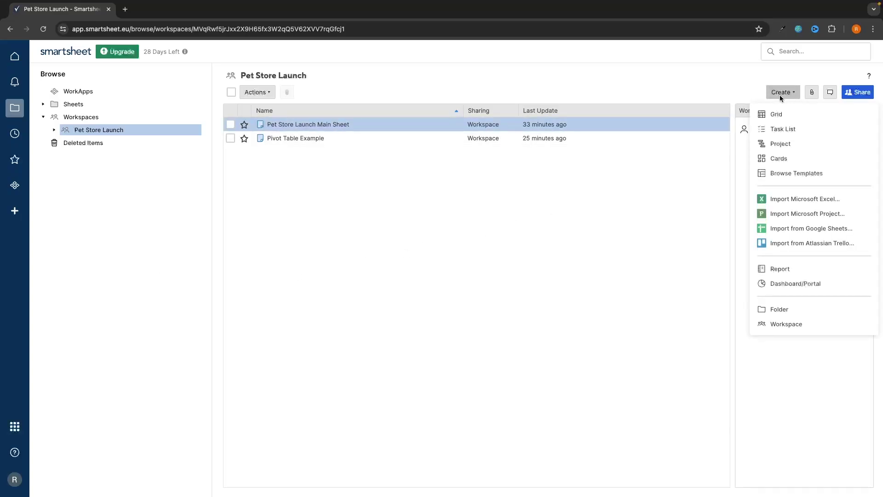
left_click(777, 114)
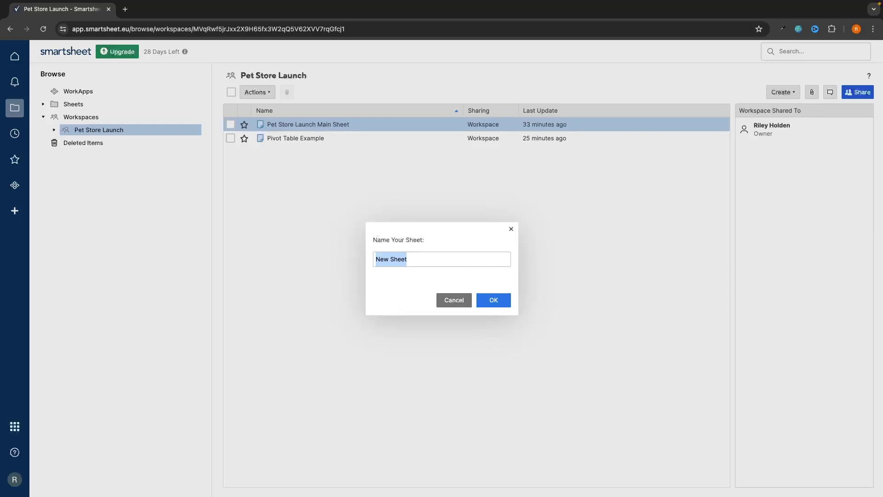
type("Pi")
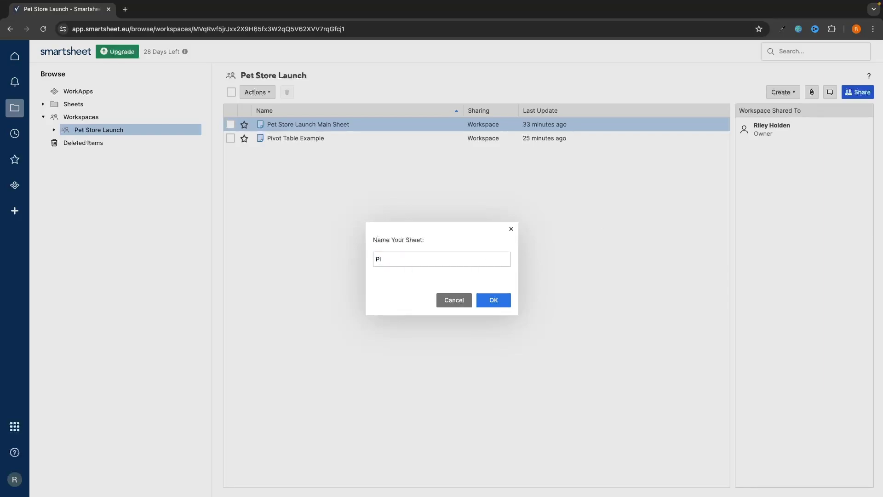
type("vot Table For Video")
left_click(501, 303)
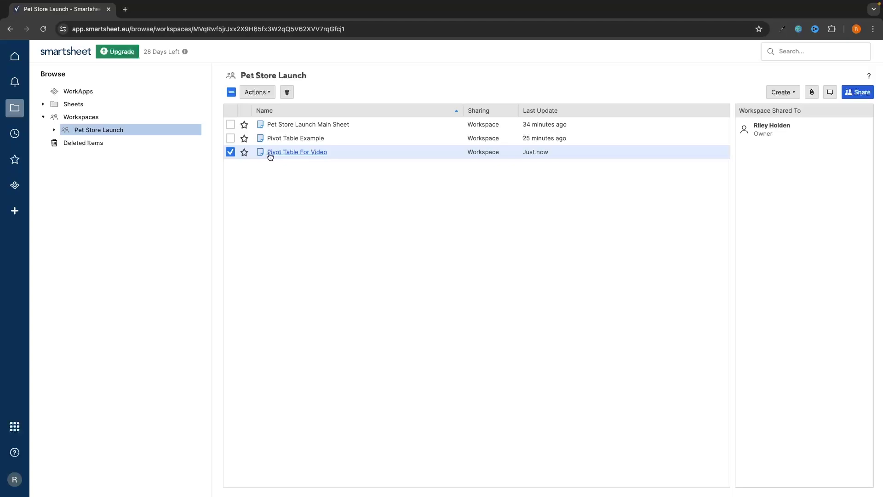
left_click(273, 155)
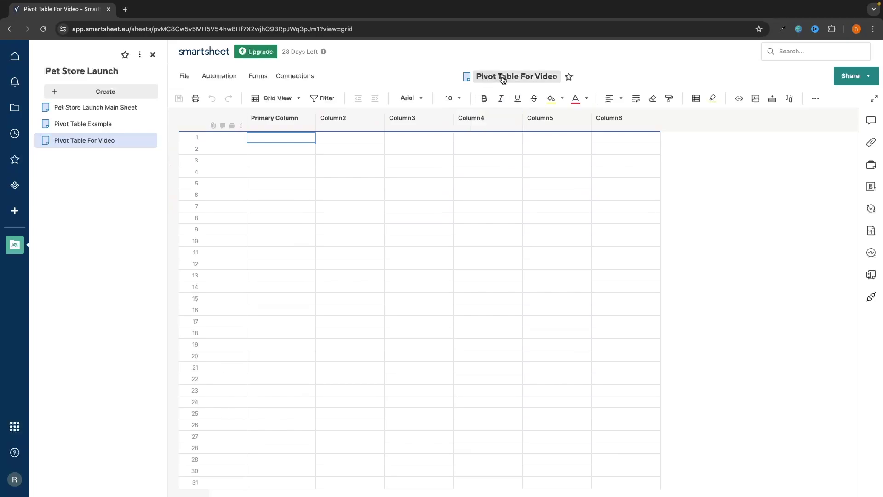
Enter the heading Assigned To in row 2 of the Primary Column, following the layout of Pivot Table Example.
left_click(270, 148)
left_click_drag(269, 149, 331, 148)
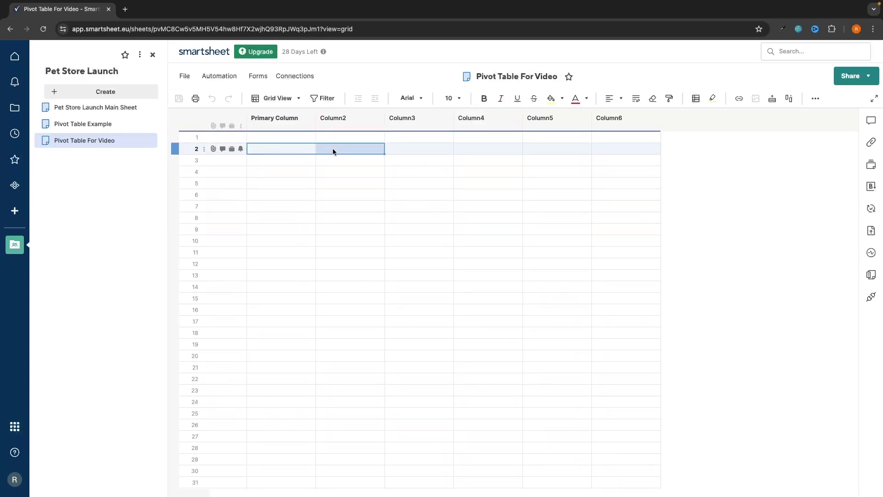
left_click(94, 123)
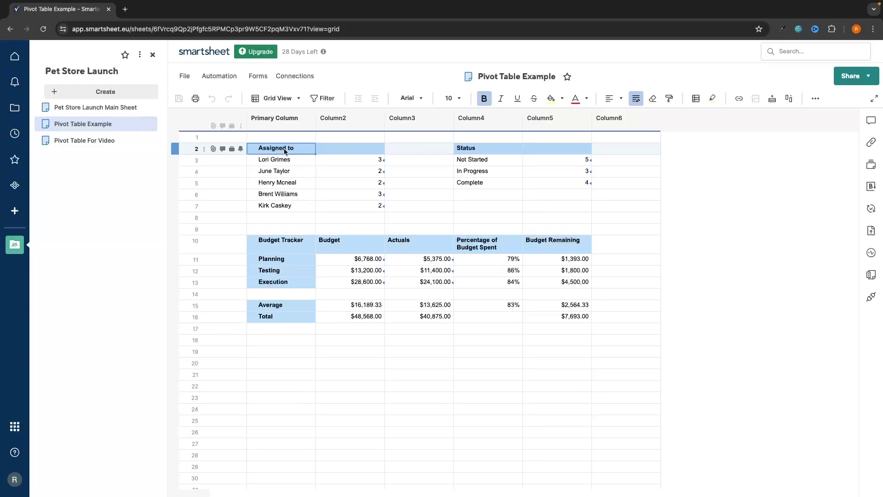
left_click_drag(290, 151, 341, 152)
left_click(84, 141)
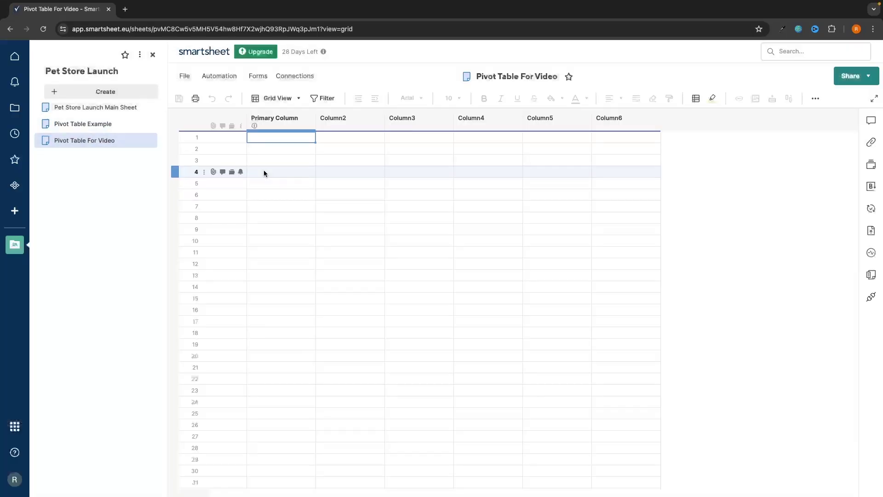
left_click(283, 152)
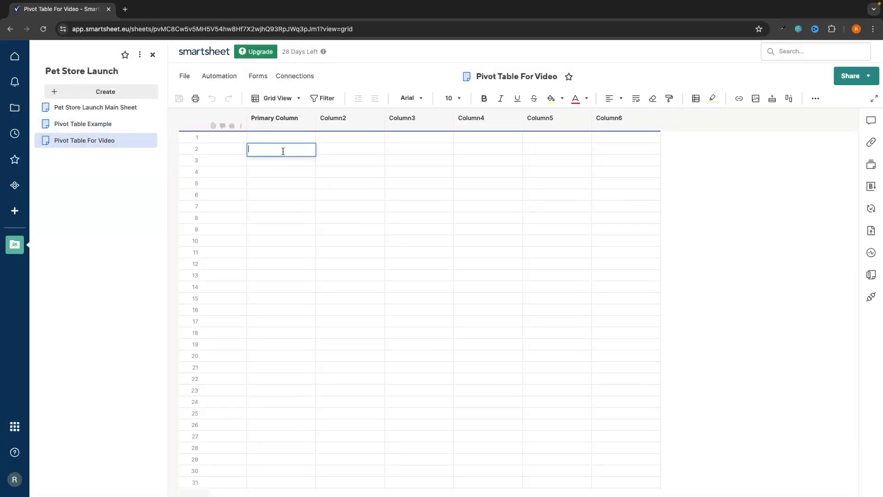
type("Assigned To")
key("Return")
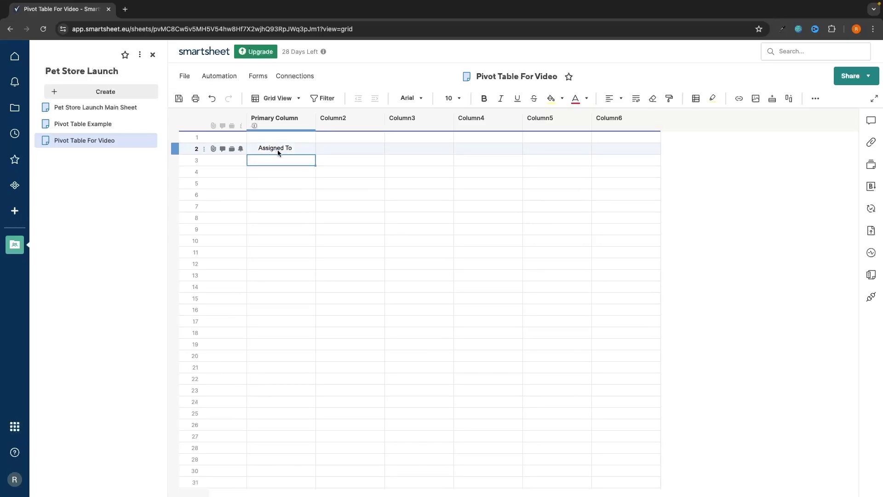
Look up the first assignee in Pet Store Launch Main Sheet and enter their full name in row 3 under Assigned To.
left_click(115, 107)
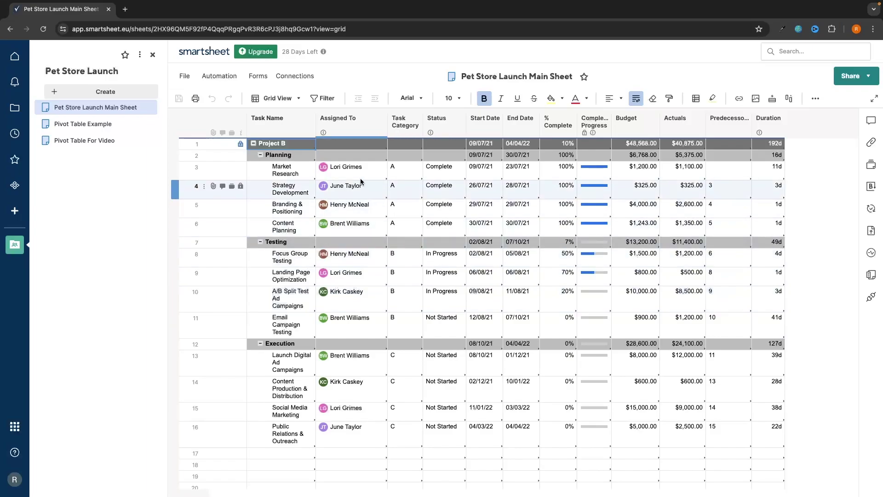
left_click(107, 140)
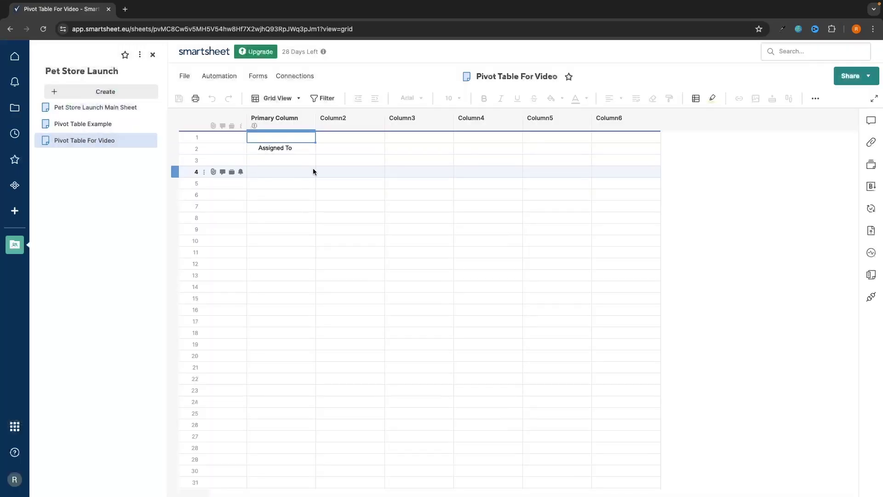
double_click(272, 161)
type("Lor")
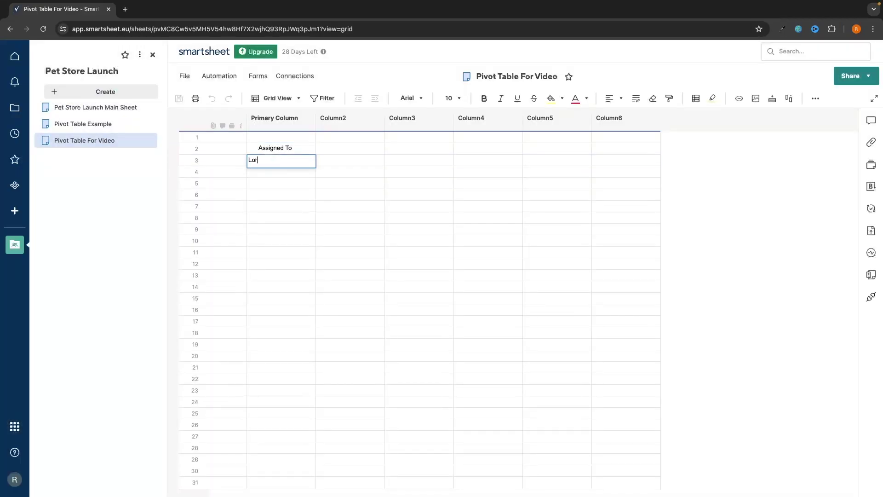
type("i Grimes")
key("Return")
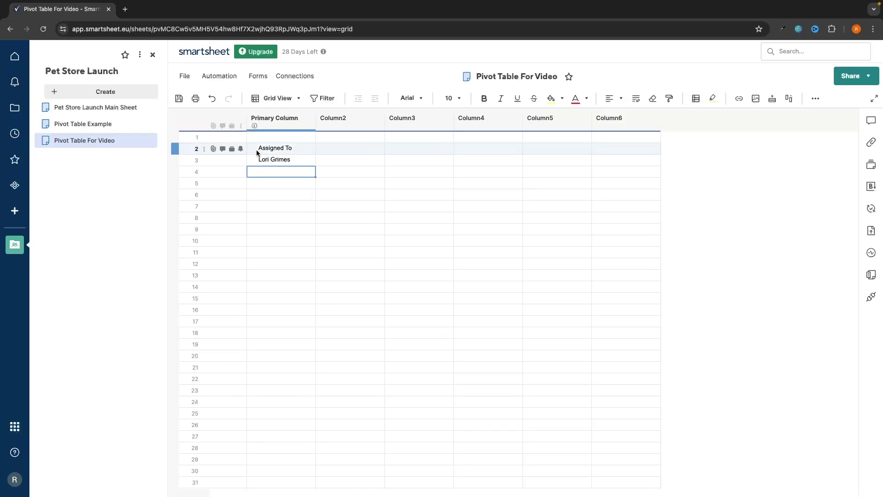
Look up the second assignee in the main sheet and enter their full name in row 4 of the Primary Column.
left_click(103, 107)
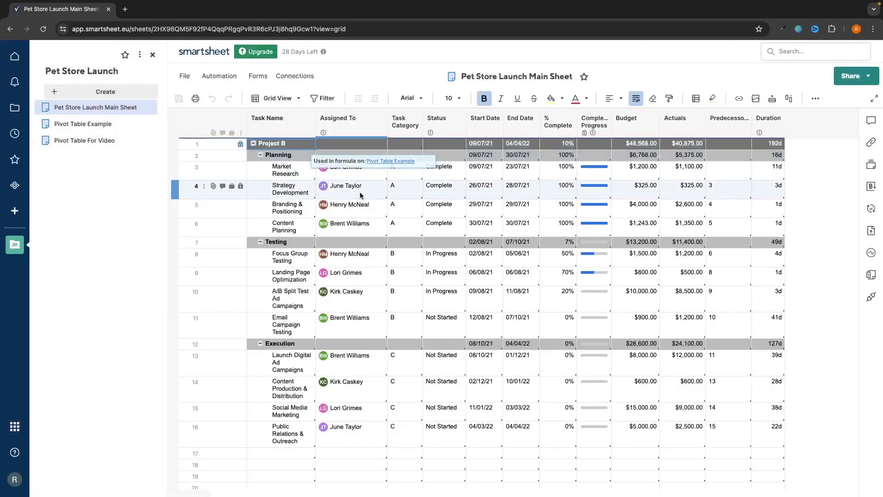
left_click(87, 140)
left_click(278, 172)
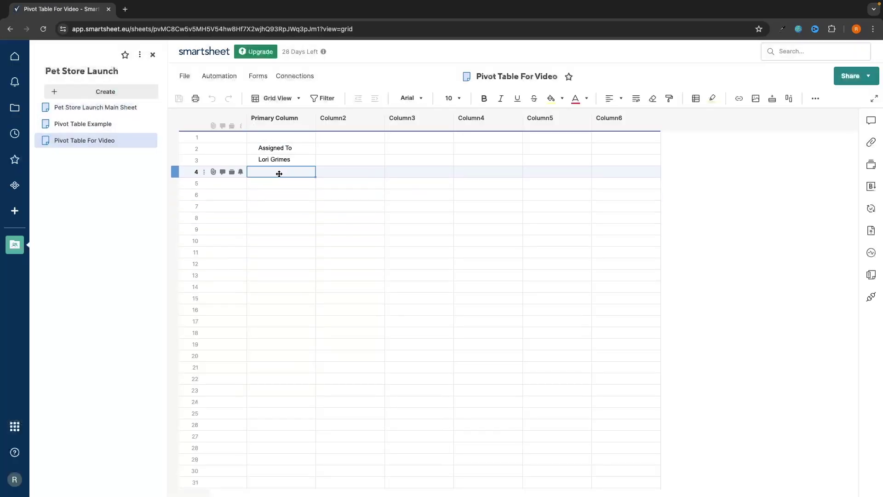
type("June Taylor")
key("Return")
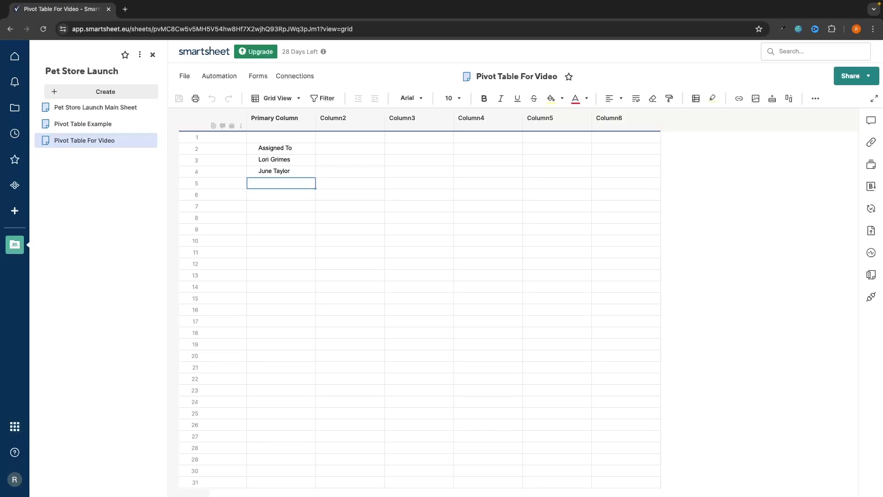
Look up the third and fourth assignees in Pet Store Launch Main Sheet and enter their full names in rows 5 and 6 of the Primary Column.
left_click(95, 107)
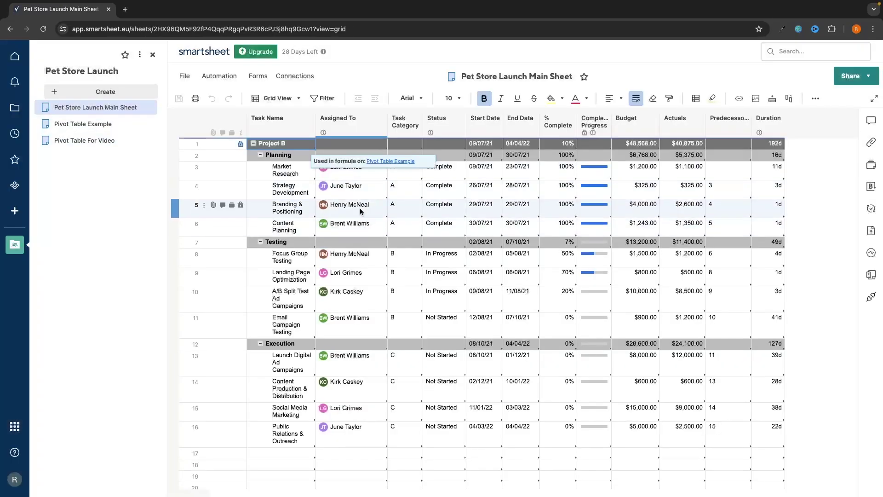
left_click(69, 145)
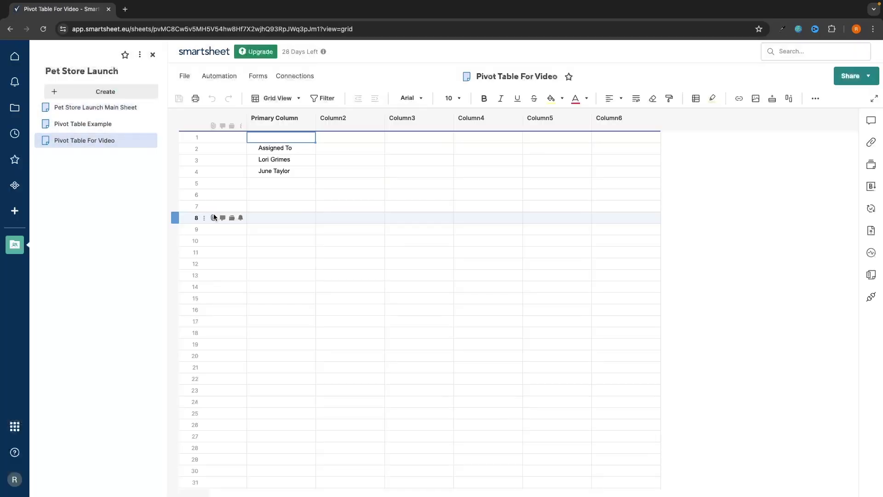
left_click(281, 182)
type("Henry Mc")
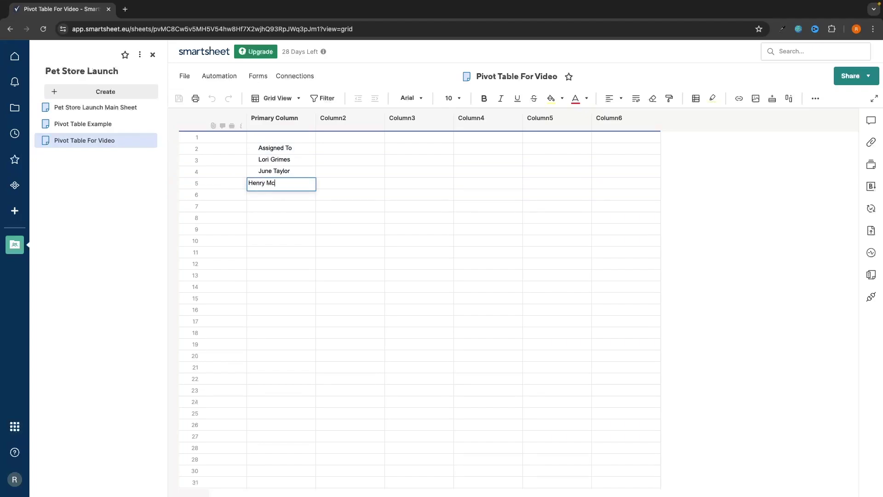
type("neal")
key("Return")
type("B")
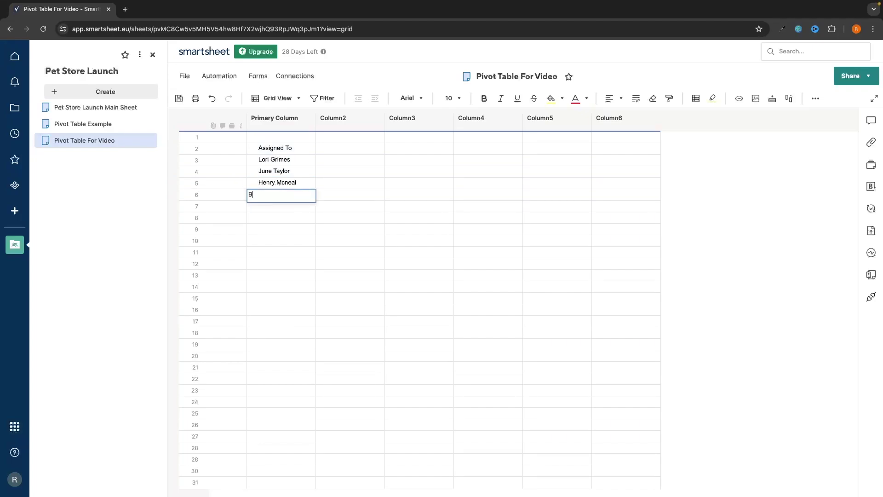
type("rent Williams")
key("Return")
Look up the remaining assignee in the main sheet and enter their full name in row 7 of the Primary Column.
left_click(144, 107)
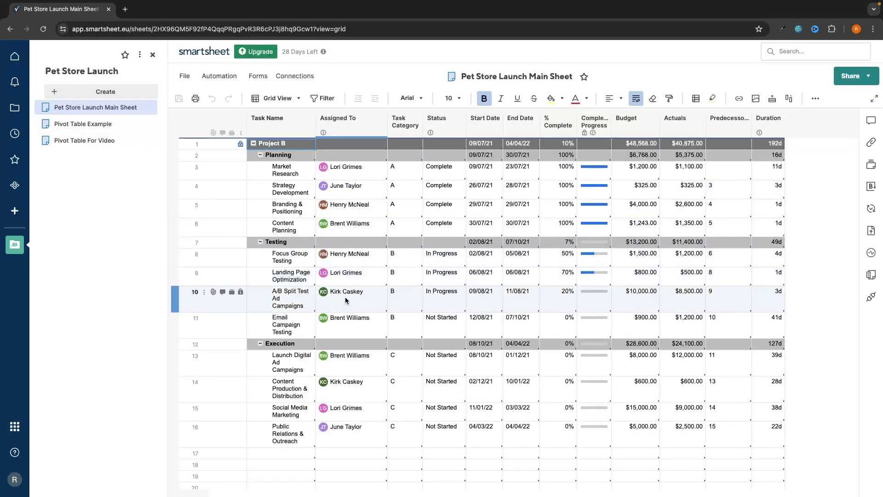
left_click(85, 140)
left_click(266, 206)
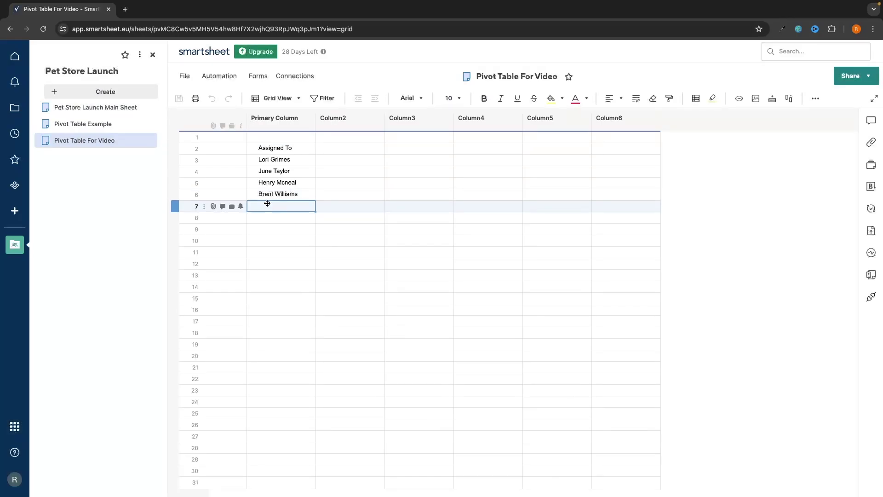
type("Kirk Caskey")
left_click(350, 171)
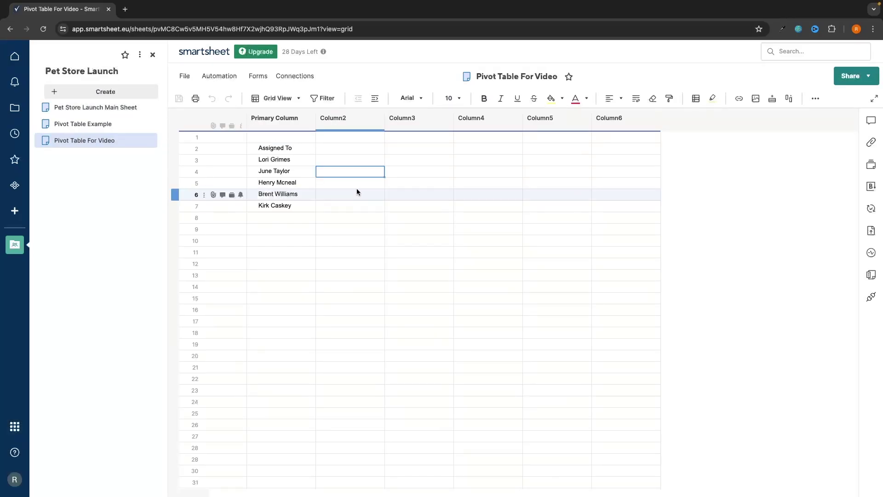
Check the assignee block in Pivot Table Example, and fill rows 2 to 7 of the Primary Column in Pivot Table For Video with light blue.
left_click(108, 129)
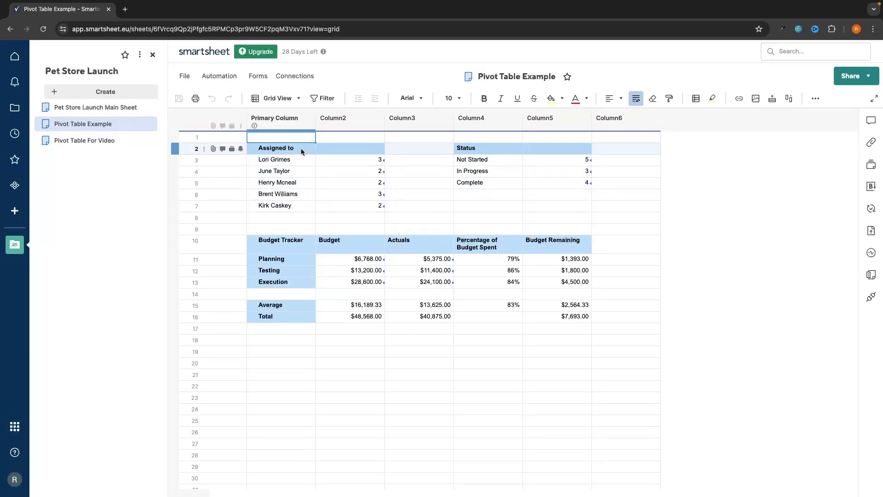
left_click_drag(284, 147, 285, 204)
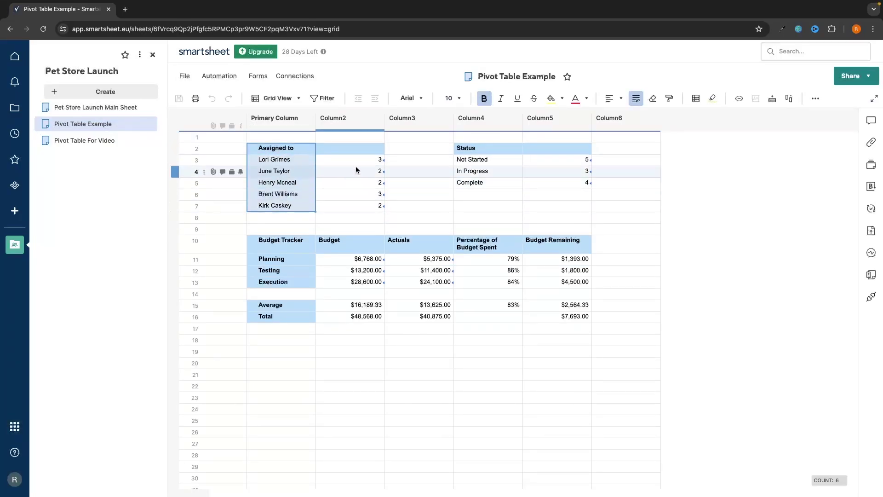
left_click(84, 140)
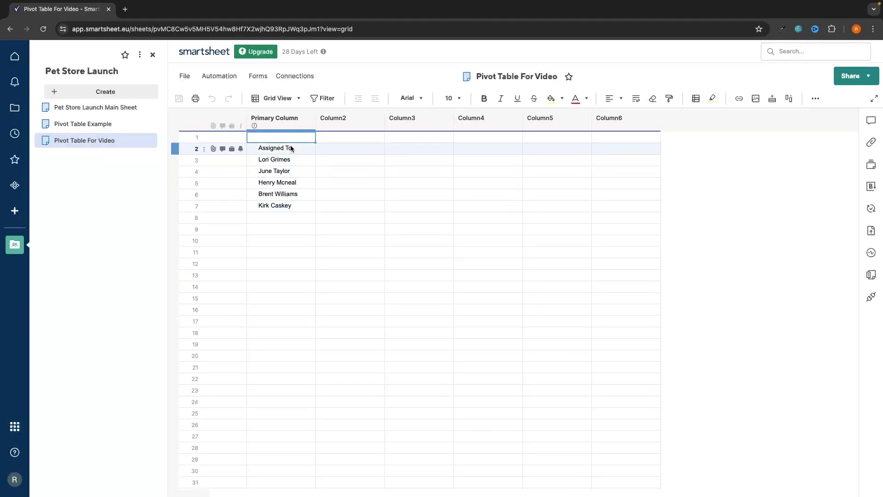
left_click_drag(290, 146, 290, 206)
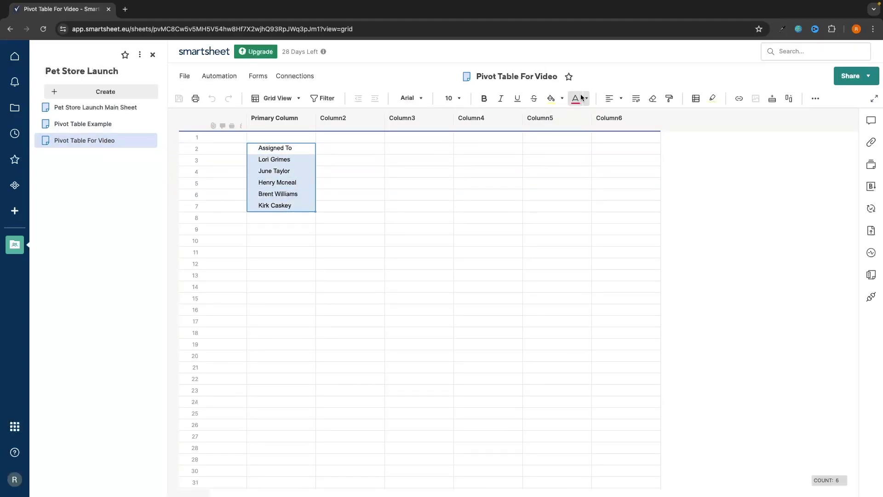
left_click(562, 99)
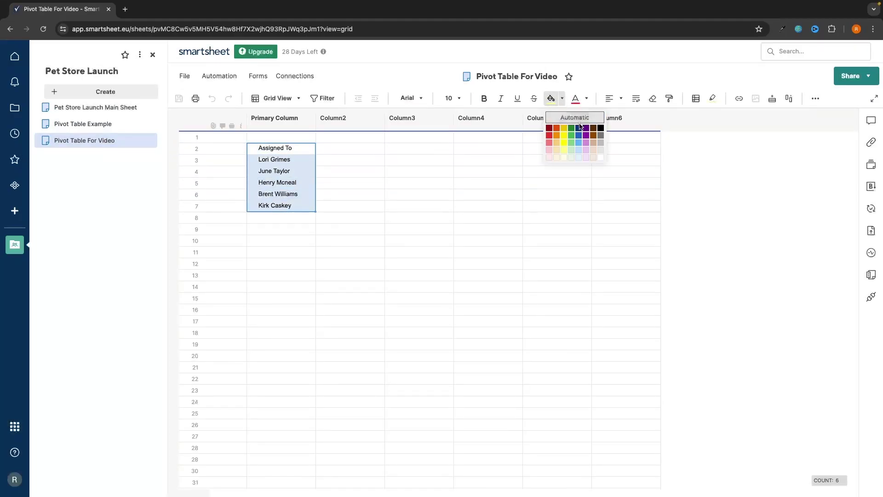
left_click(578, 142)
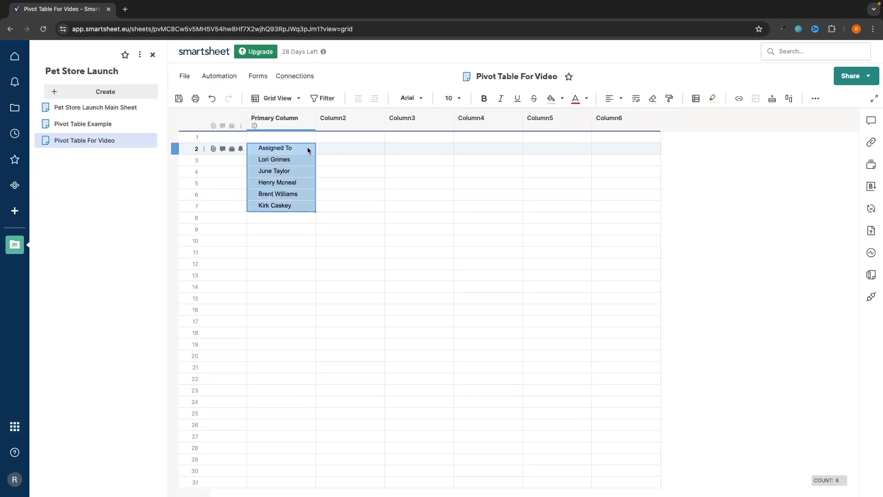
Extend the light blue fill of the Assigned To heading row into Column2 and make the Primary Column text in rows 2 to 7 bold.
left_click_drag(307, 147, 340, 147)
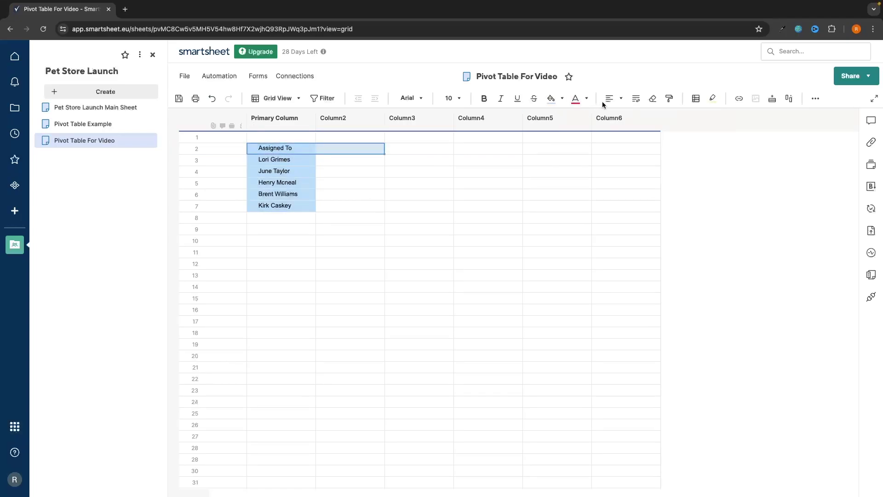
left_click(551, 99)
left_click(518, 241)
left_click_drag(285, 149, 288, 206)
left_click(484, 98)
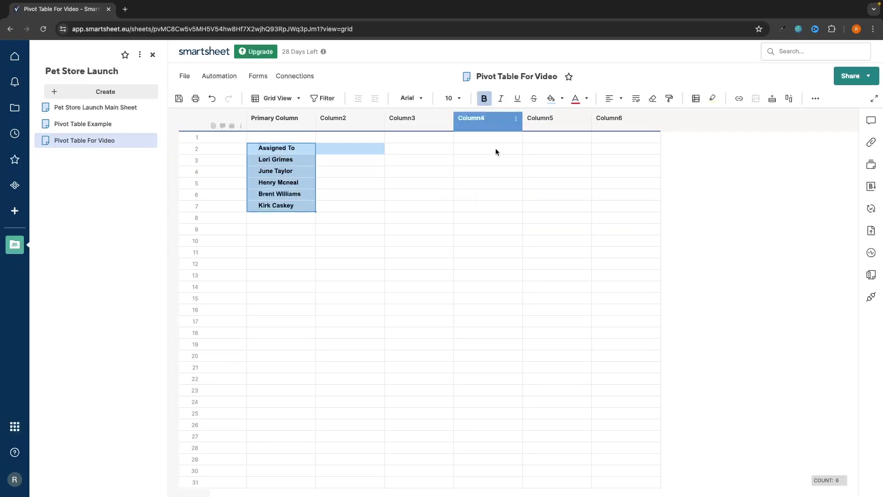
Browse the Functions List help page to examine the available Smartsheet functions and their syntax.
left_click(469, 206)
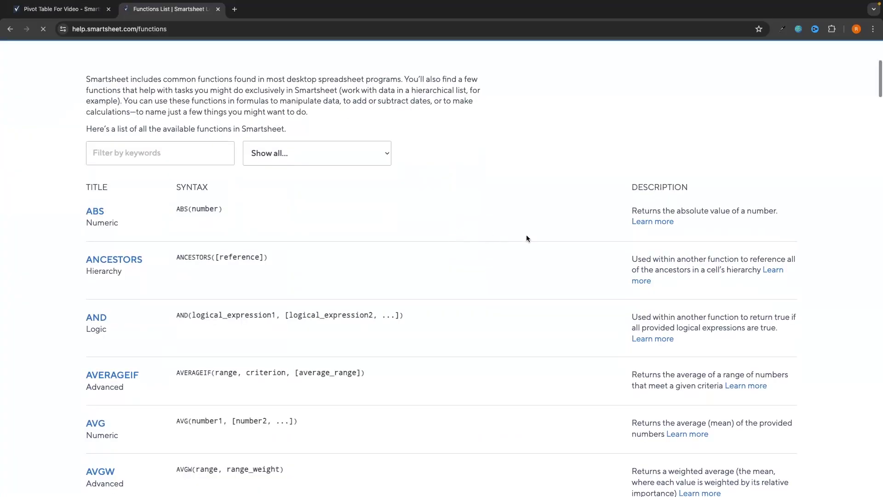
scroll(526, 235, "down", 2)
scroll(526, 237, "down", 15)
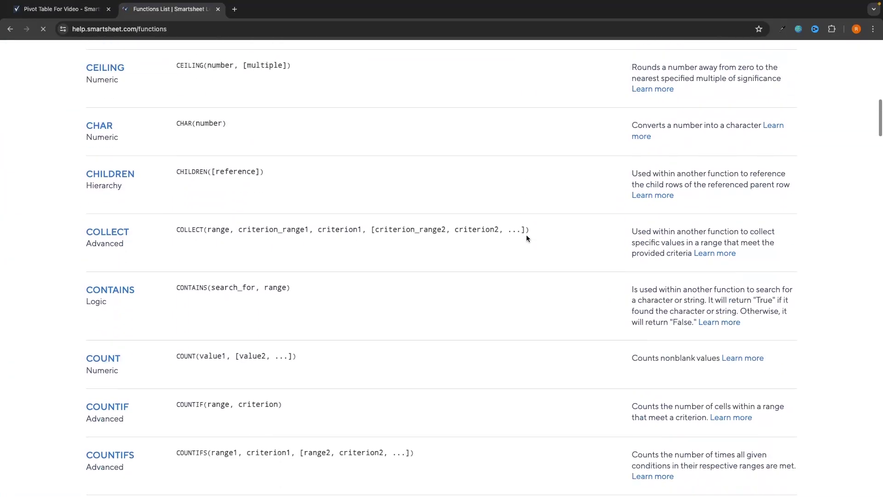
scroll(526, 237, "down", 15)
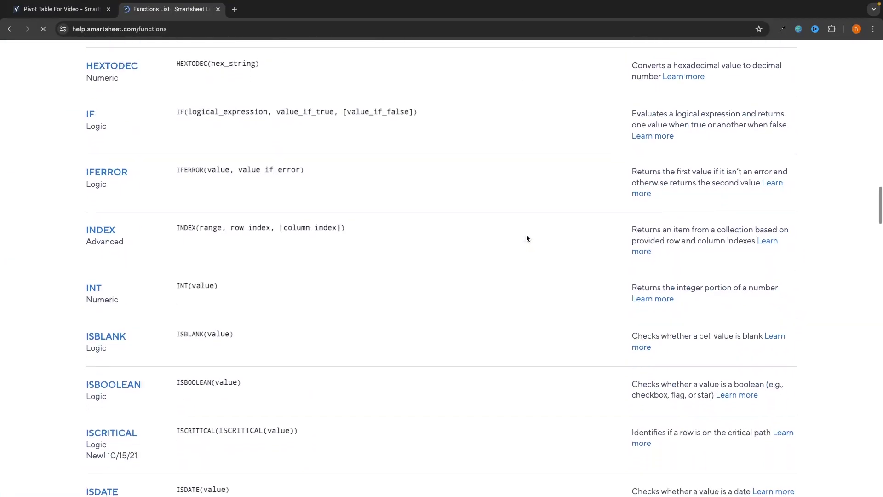
scroll(526, 237, "down", 11)
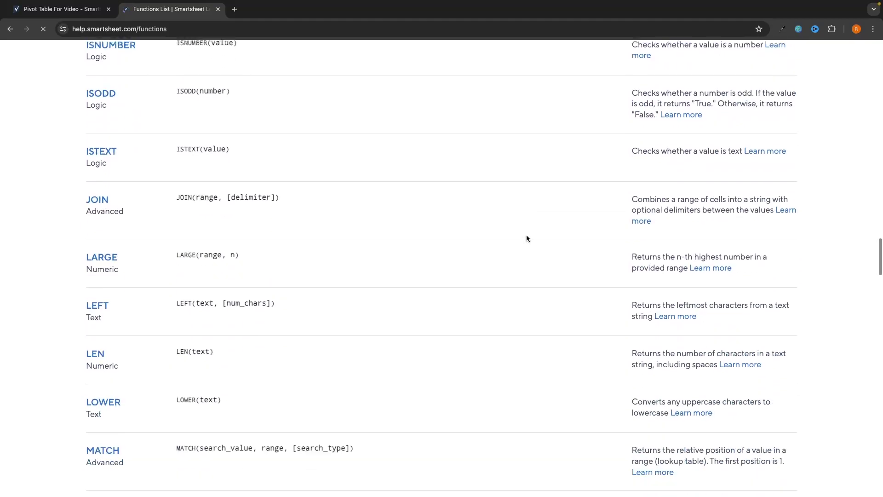
scroll(527, 238, "down", 6)
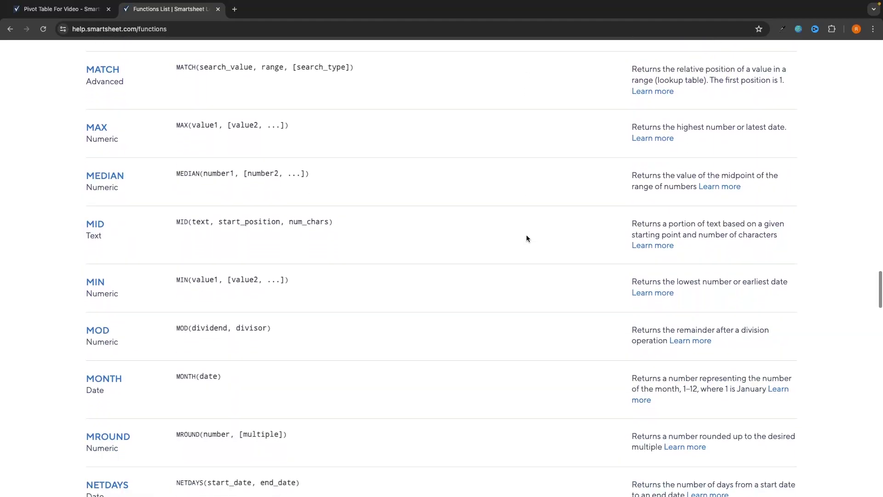
scroll(527, 237, "down", 3)
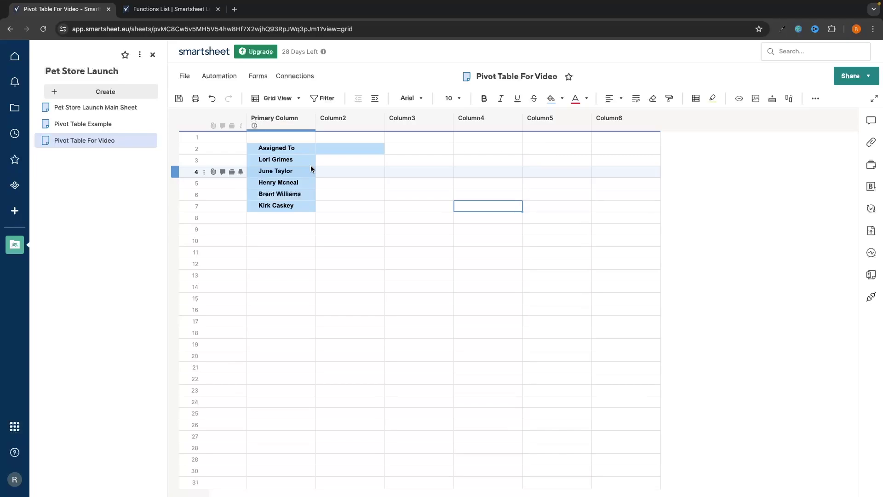
Enter the note SUM, AVG, COUNTIF in row 8 of Column4 in Pivot Table For Video.
left_click(463, 218)
type("SUM")
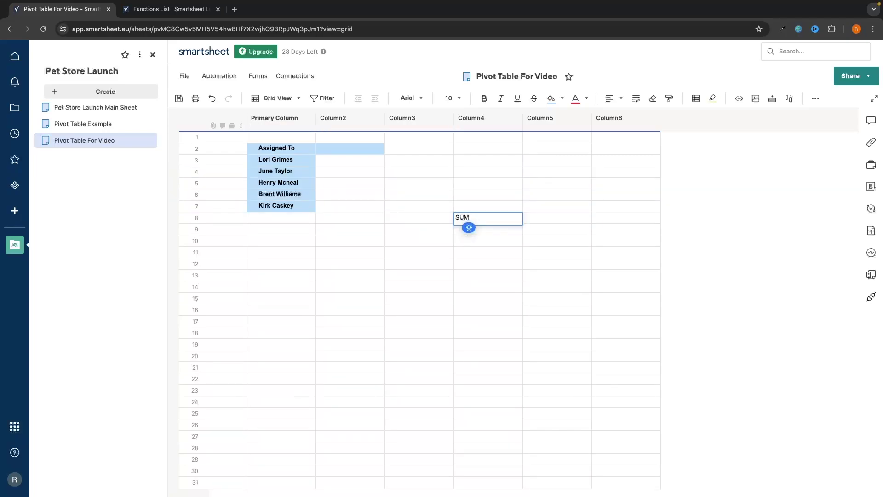
type("(")
type(" AVG")
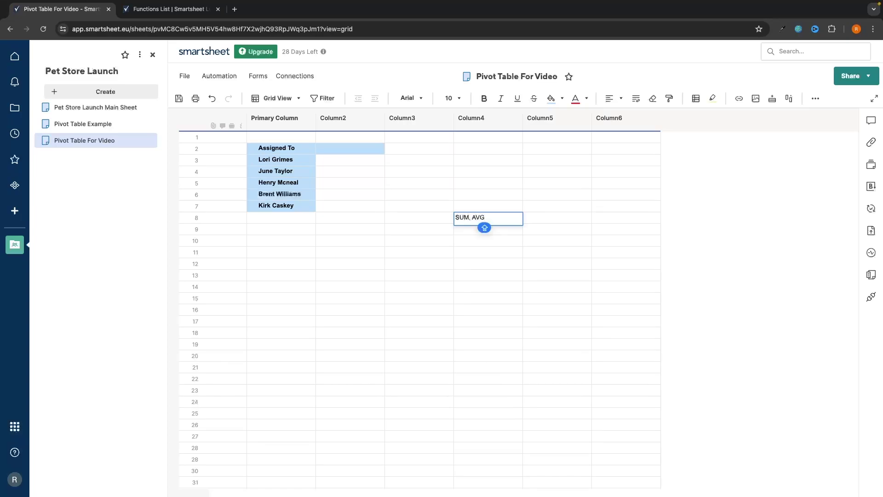
type(", COUNTIF")
key("Return")
left_click(462, 216)
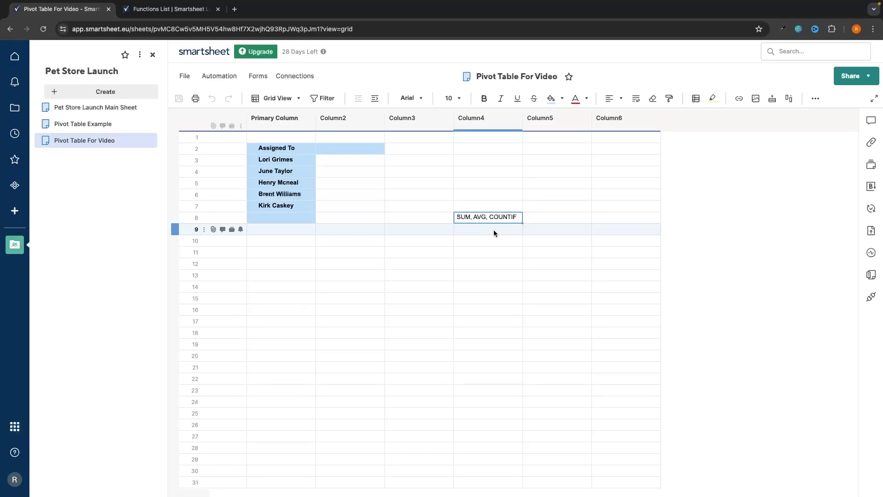
left_click(493, 230)
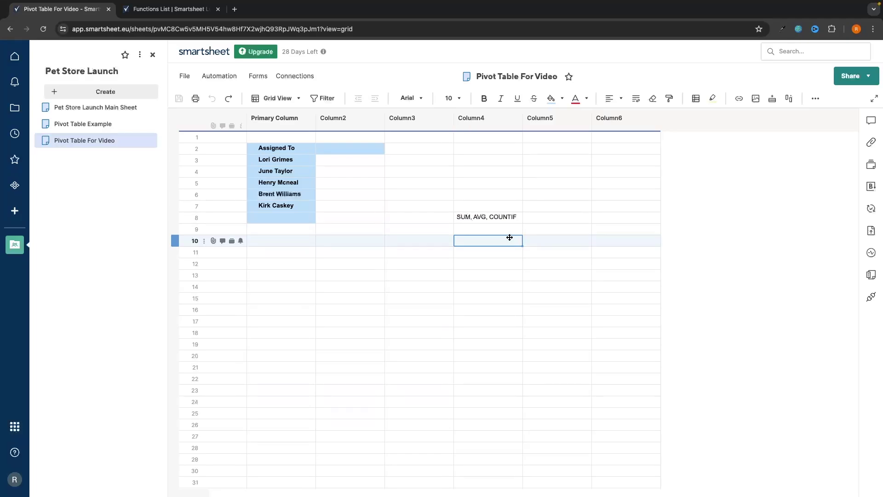
left_click(489, 218)
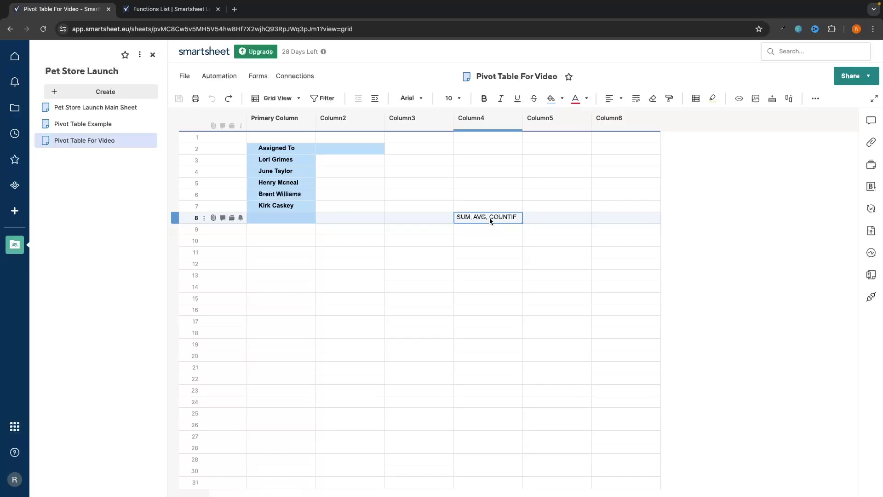
Look further through the Functions List, close that page, and clear the function names from row 8 of Column4.
left_click(178, 7)
scroll(429, 260, "down", 2)
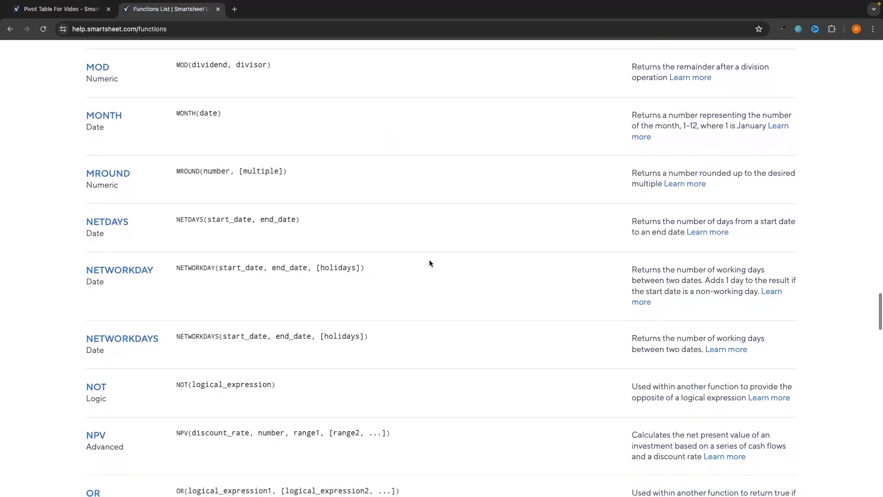
scroll(429, 259, "down", 2)
scroll(740, 128, "down", 4)
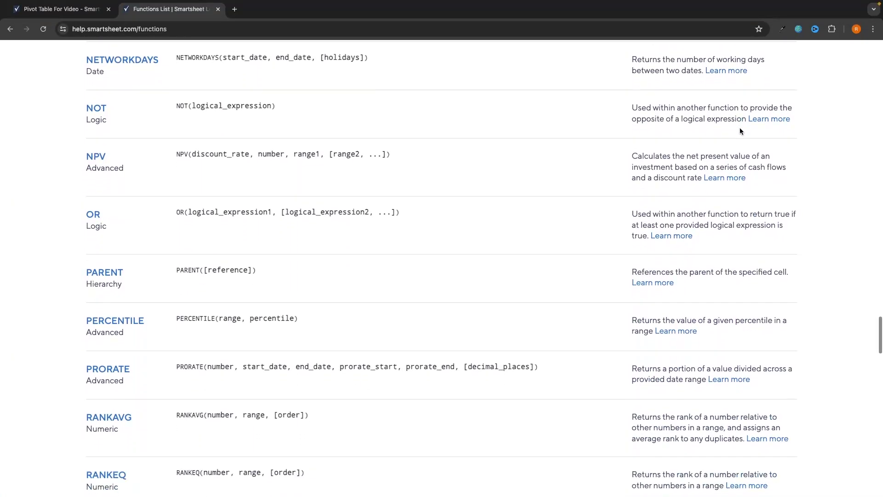
left_click(218, 9)
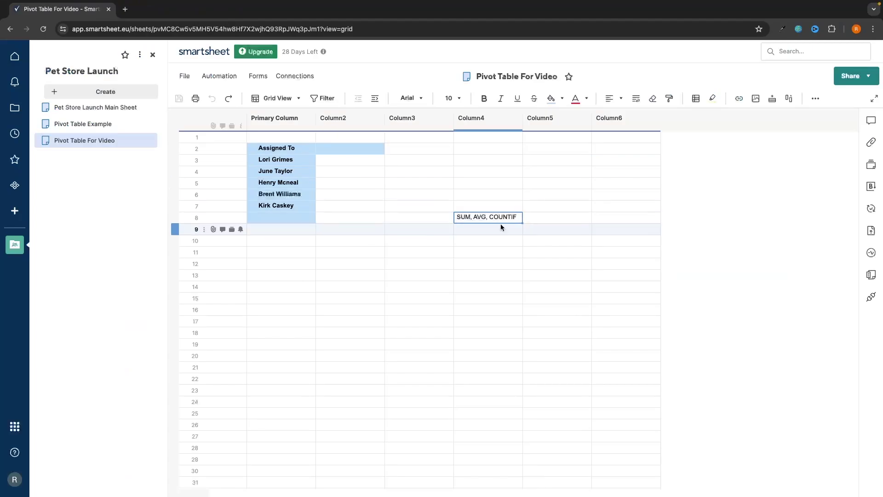
key("Delete")
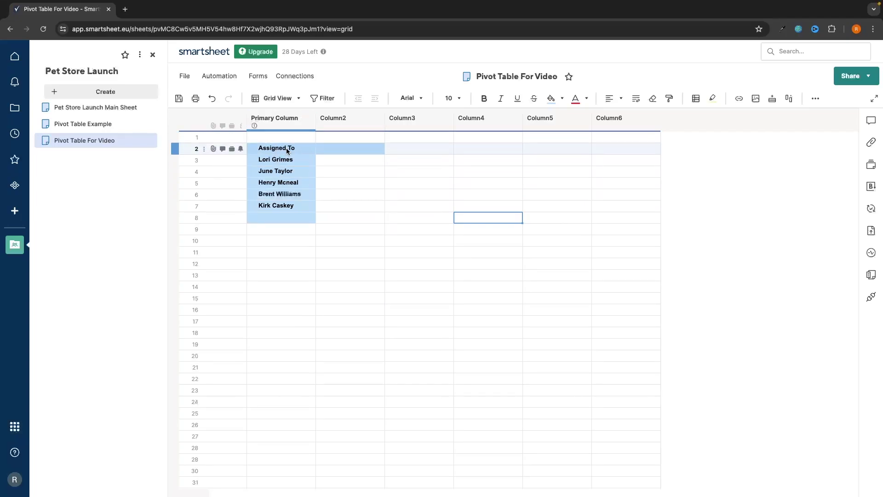
double_click(340, 160)
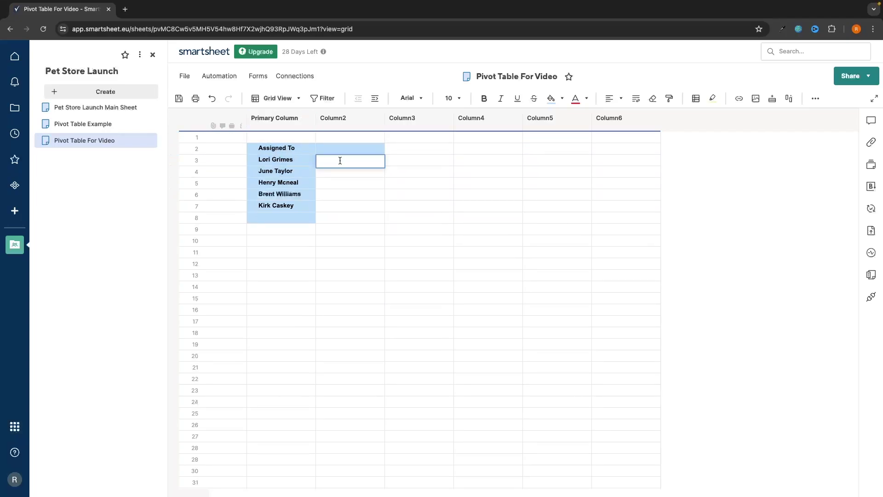
type("==co")
key("BackSpace")
key("BackSpace")
key("BackSpace")
type("coun")
left_click(349, 186)
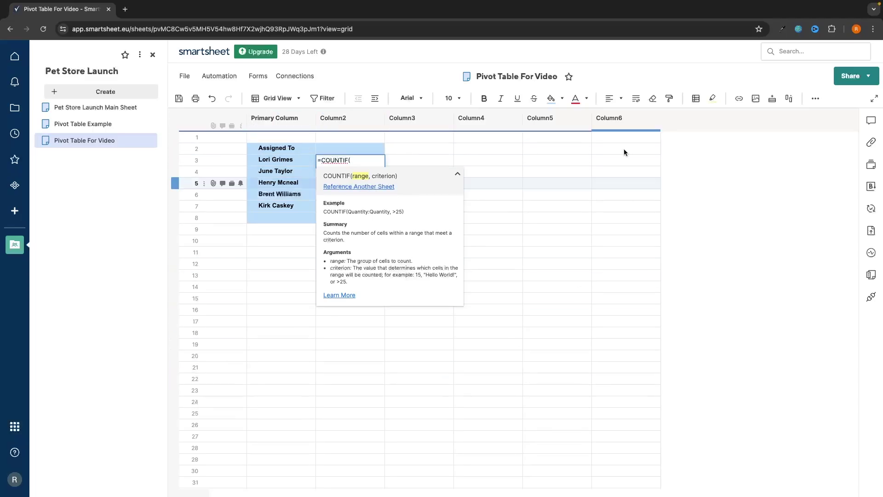
left_click(448, 150)
Check the Assigned To data in Pet Store Launch Main Sheet and start a COUNTIF formula in row 3 of Column2 in Pivot Table For Video.
left_click(95, 107)
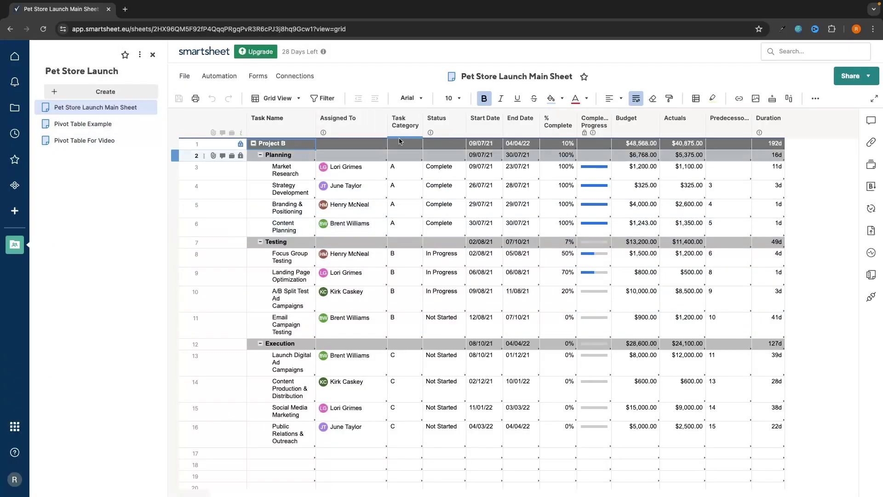
left_click(82, 140)
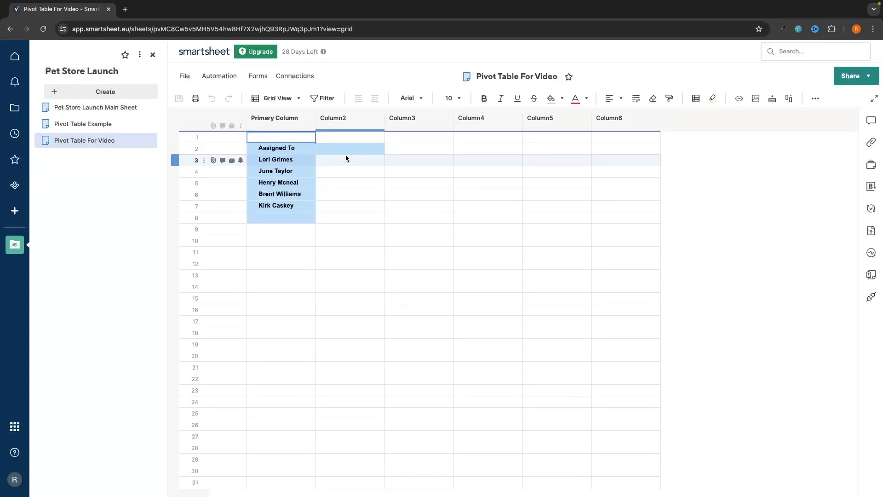
double_click(332, 161)
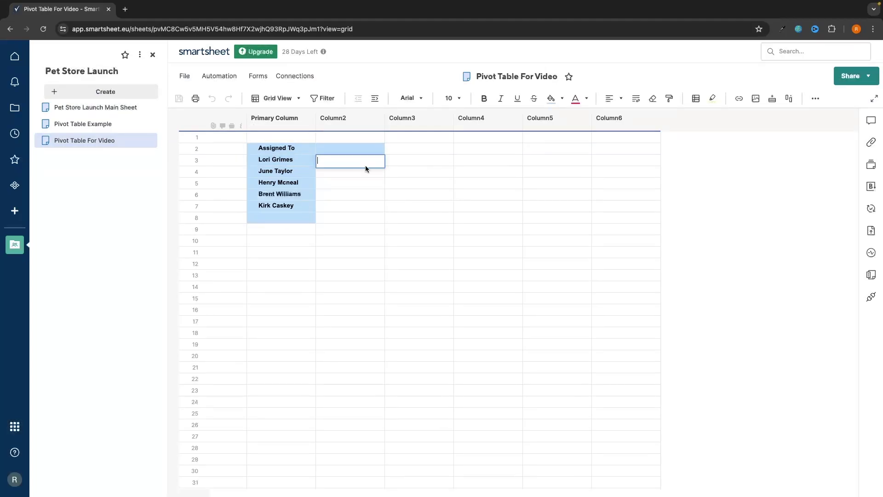
type("=coun")
key("Down")
key("Return")
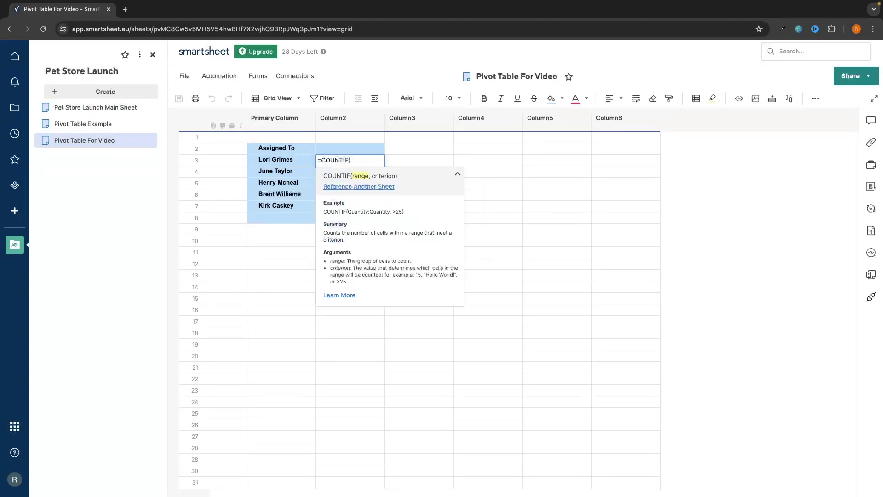
Insert a reference to the Assigned To column of Pet Store Launch Main Sheet as the range of the row 3 COUNTIF formula.
left_click(367, 186)
left_click(113, 198)
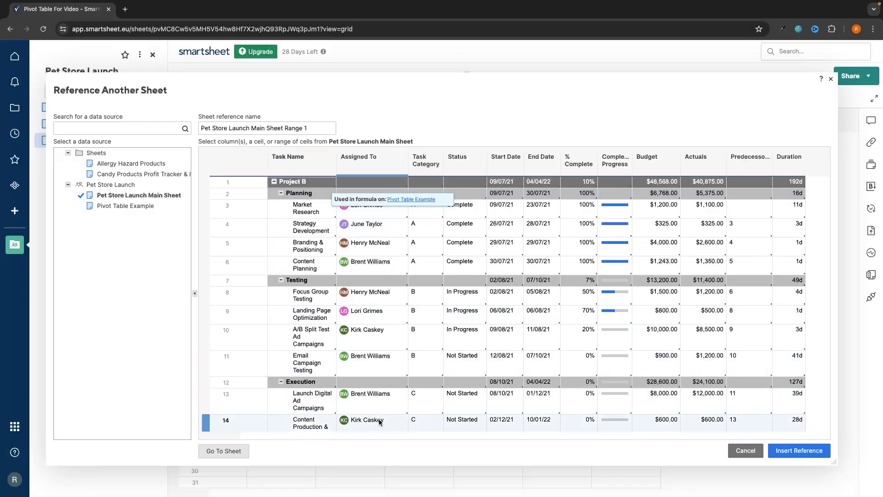
scroll(380, 417, "down", 1)
scroll(380, 418, "up", 1)
left_click(389, 159)
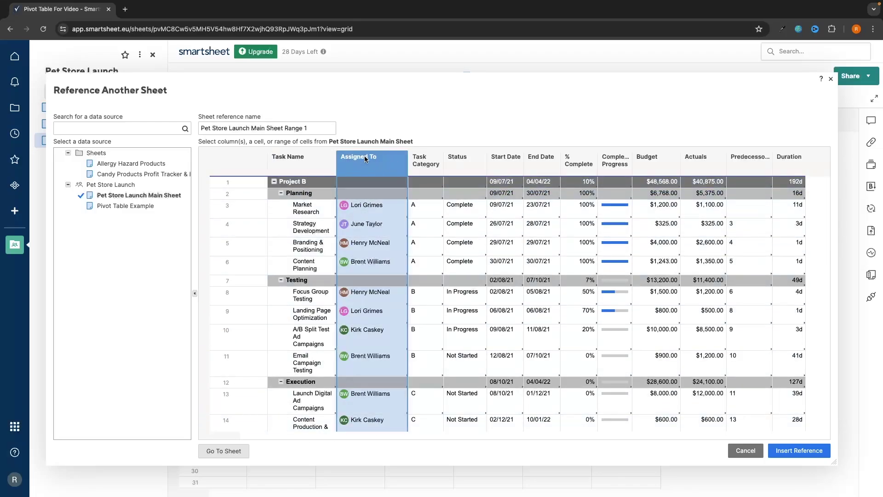
left_click(782, 450)
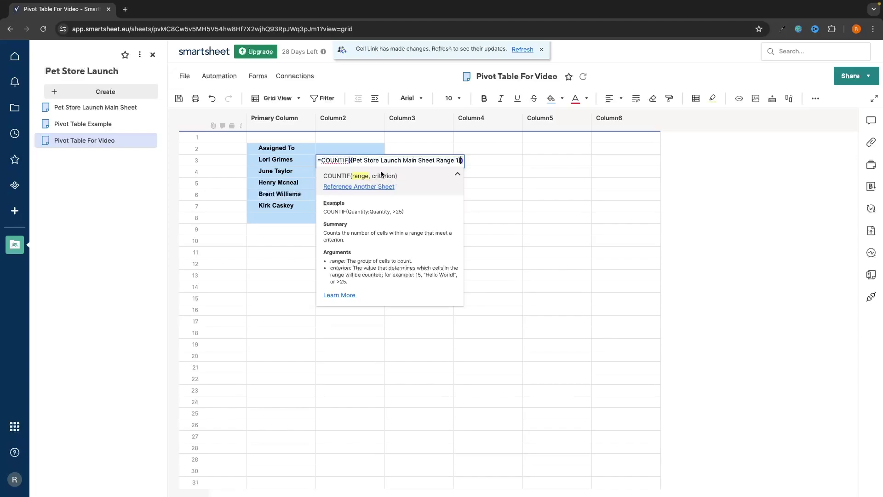
Complete the row 3 COUNTIF formula with that row's assignee full name in quotation marks as the criterion.
type(",")
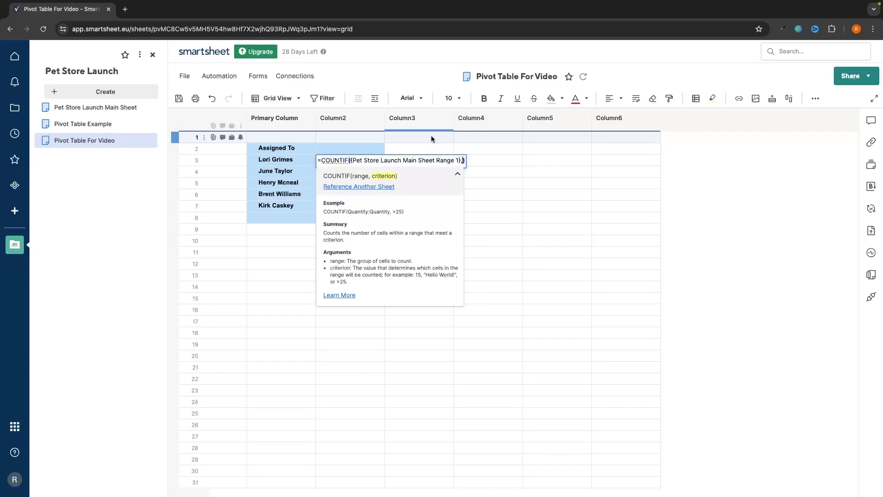
type("\"Lori Grimes")
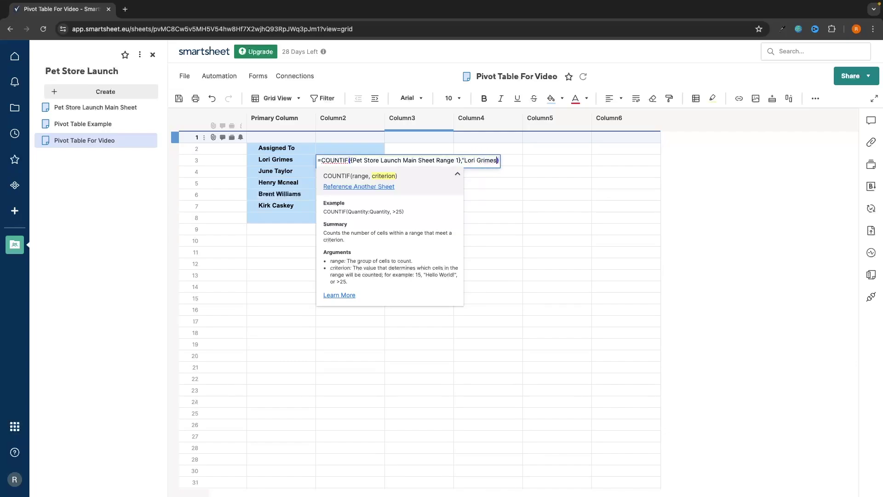
type("\"")
key("Return")
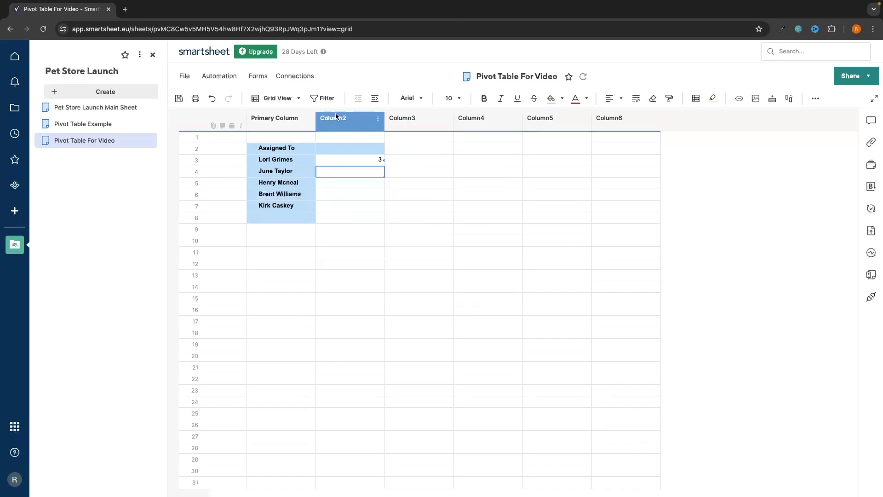
Check each entry of the row 3 assignee in the Assigned To column of Pet Store Launch Main Sheet.
left_click(85, 108)
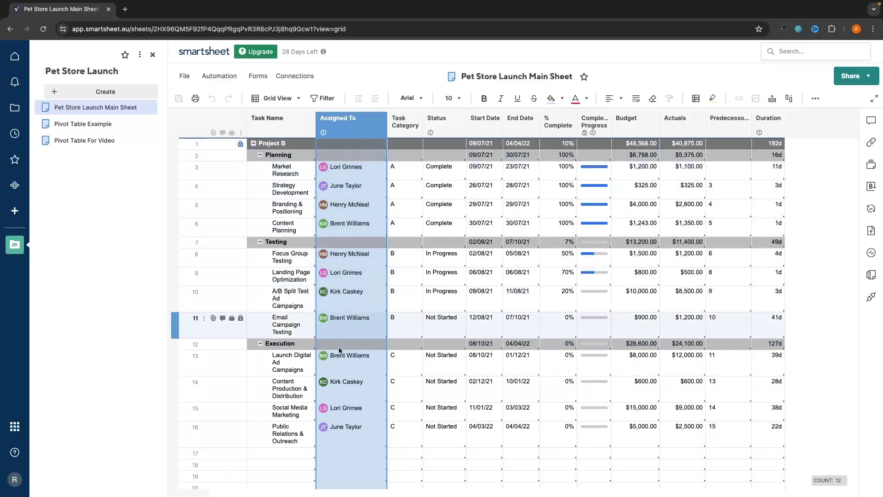
left_click(346, 168)
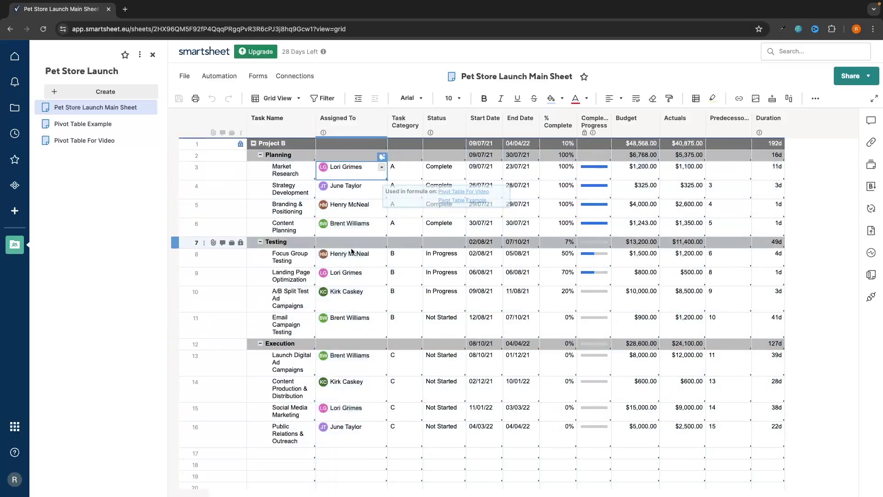
left_click(331, 274)
left_click(331, 412)
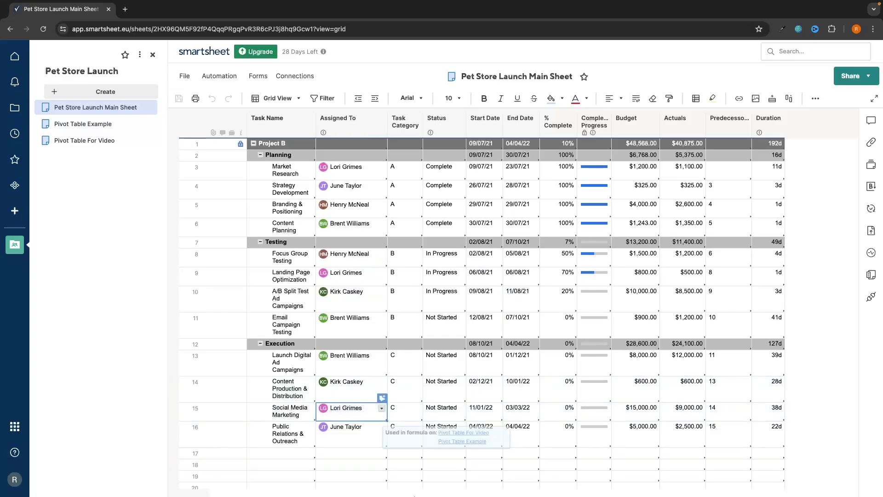
Start a COUNTIF formula in row 4 of Column2 in Pivot Table For Video, referencing the main sheet's Assigned To column as its range.
left_click(84, 140)
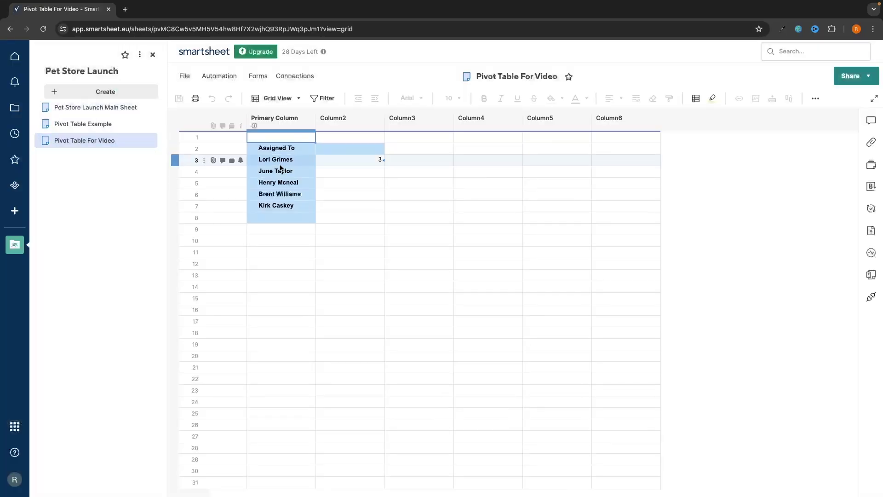
double_click(337, 171)
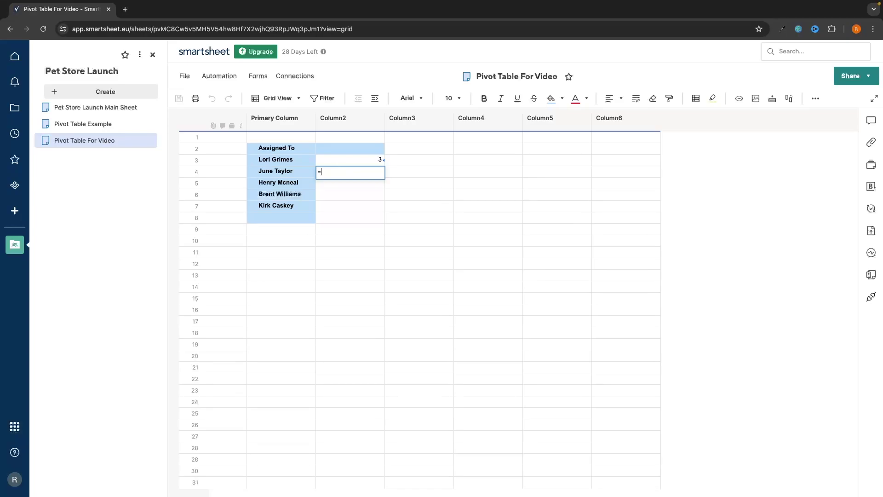
type("=coun")
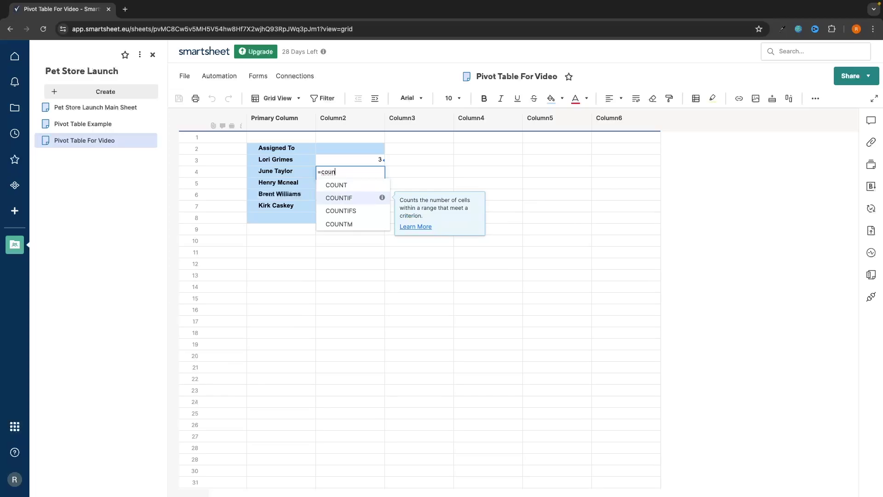
left_click(354, 199)
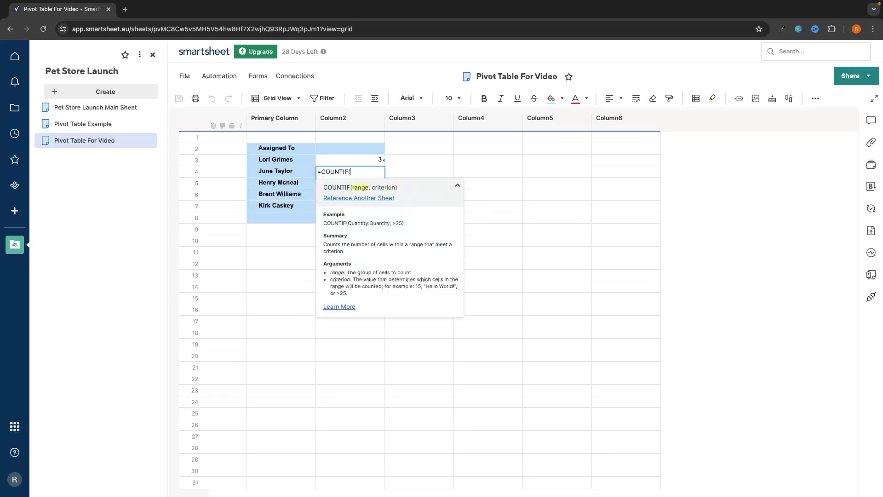
left_click(341, 199)
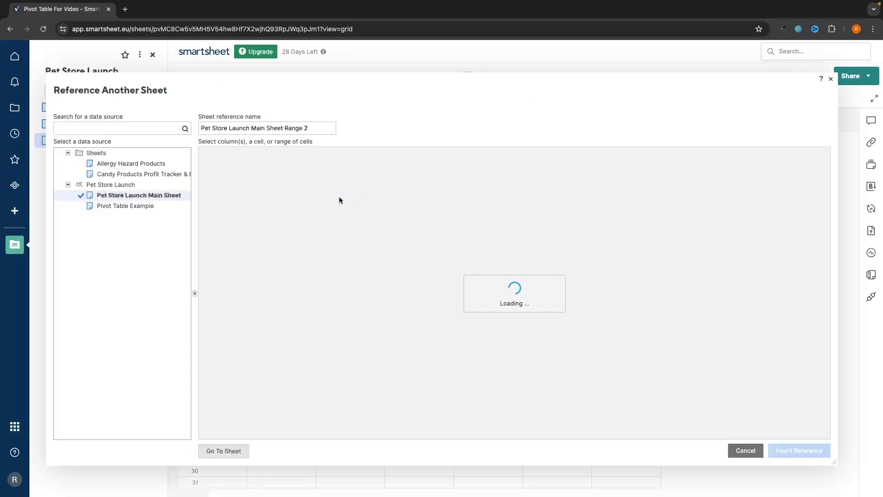
left_click(372, 160)
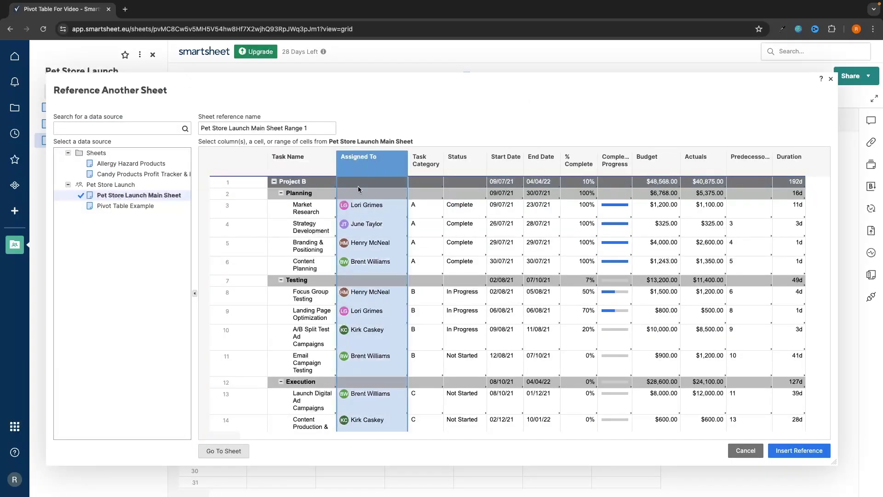
scroll(359, 207, "down", 3)
scroll(360, 226, "up", 3)
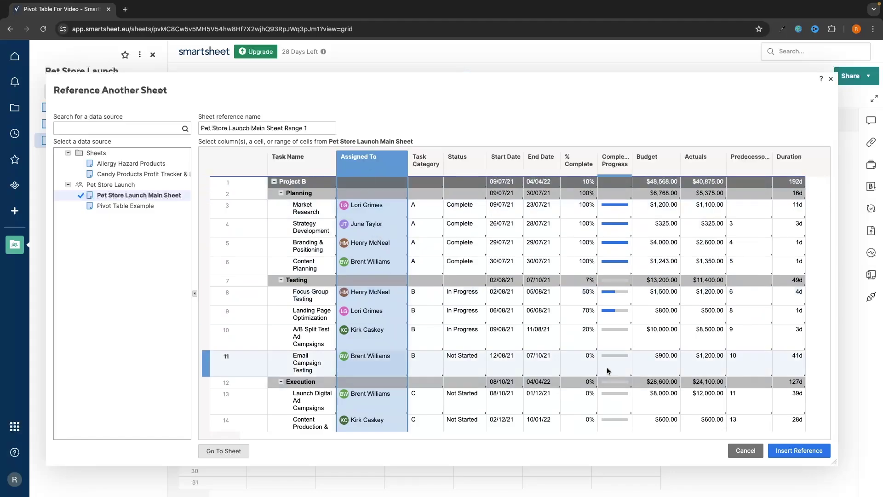
left_click(783, 448)
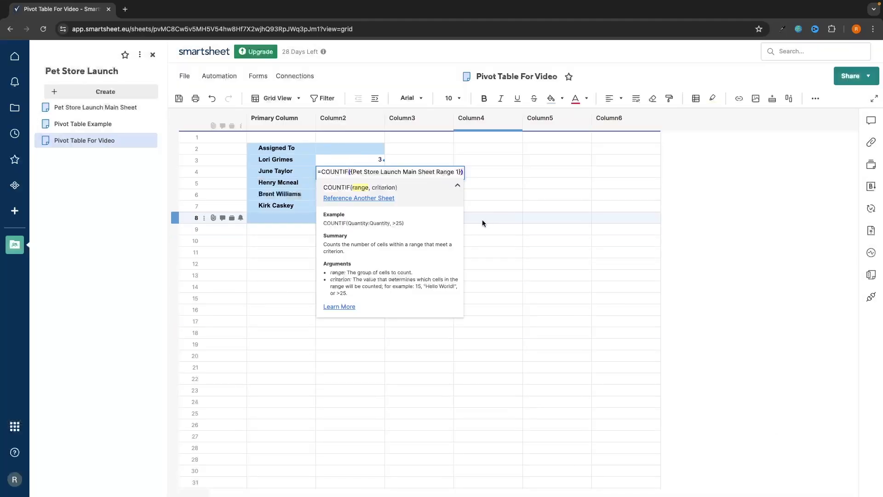
Complete the row 4 COUNTIF formula with that row's assignee full name in quotation marks as the criterion.
type(",June Taylor\"")
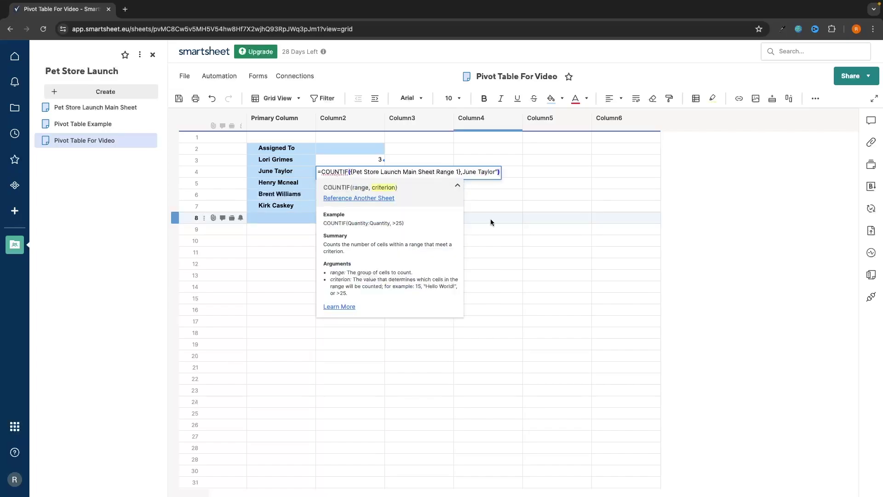
left_click(463, 172)
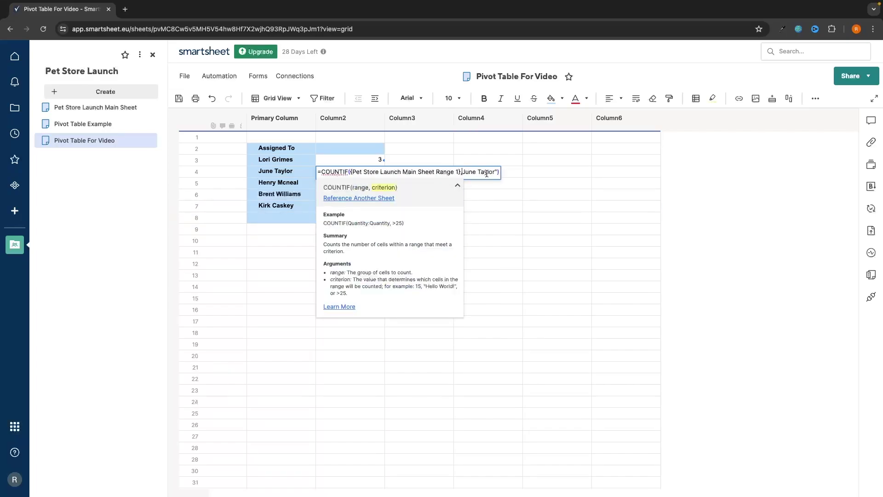
type("\"")
key("Return")
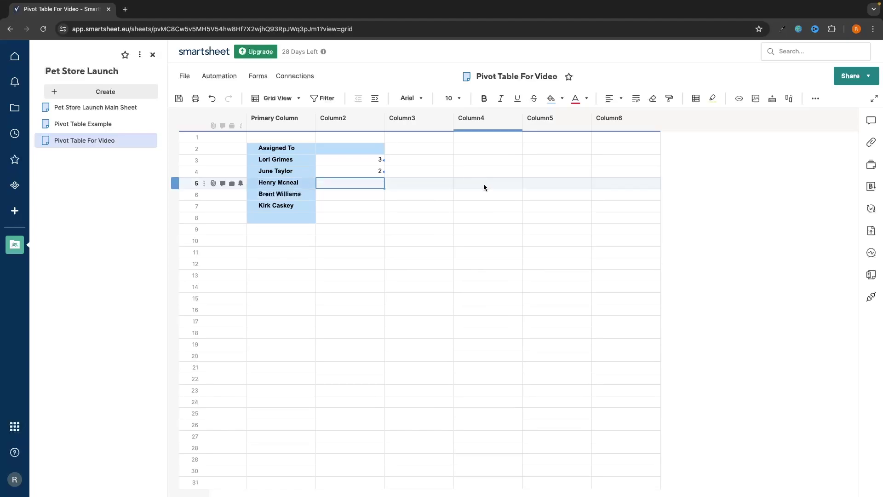
Copy the full text of the COUNTIF formula from row 4 of Column2 and leave the cell unchanged.
double_click(376, 172)
key("super+a")
left_click(360, 193)
double_click(361, 172)
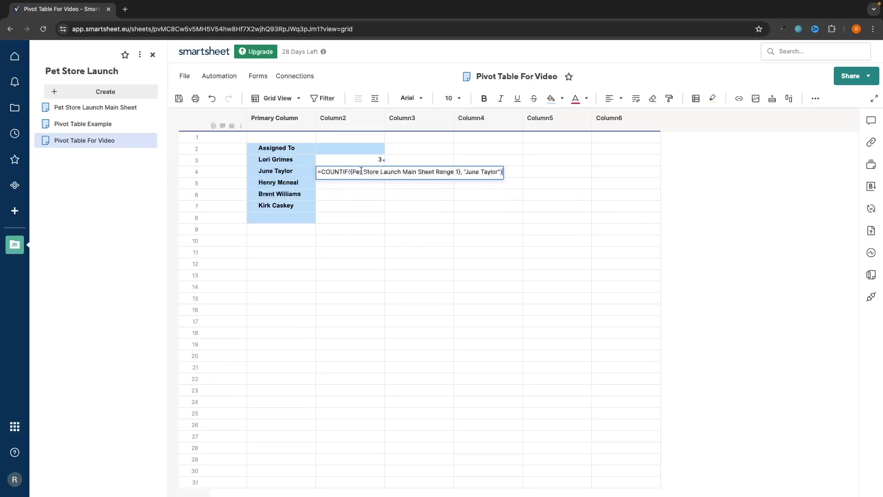
left_click(360, 171)
key("super+a")
key("ctrl+c")
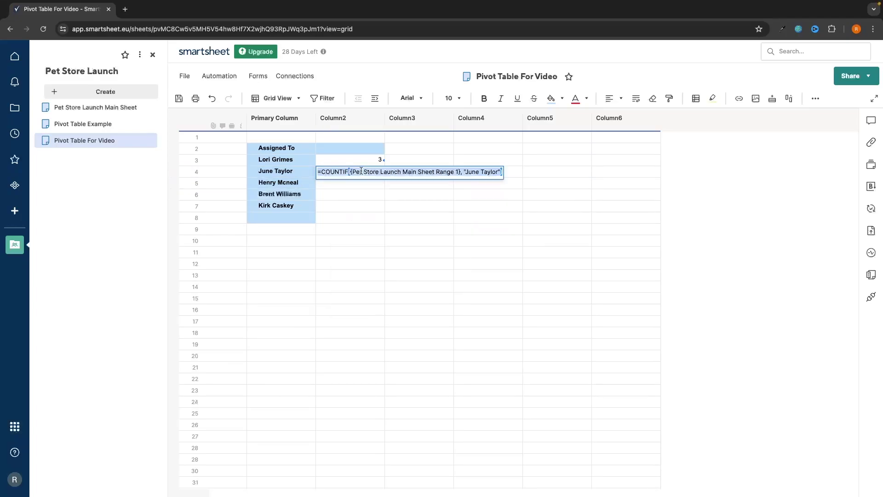
left_click(367, 214)
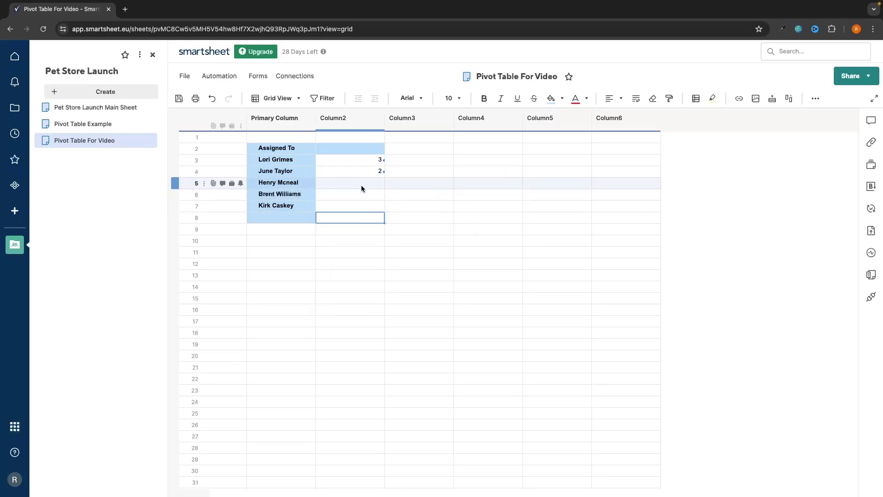
Paste the copied COUNTIF formula into row 5 of Column2 and replace its criterion with the row 5 assignee's full name.
double_click(361, 185)
key("ctrl+v")
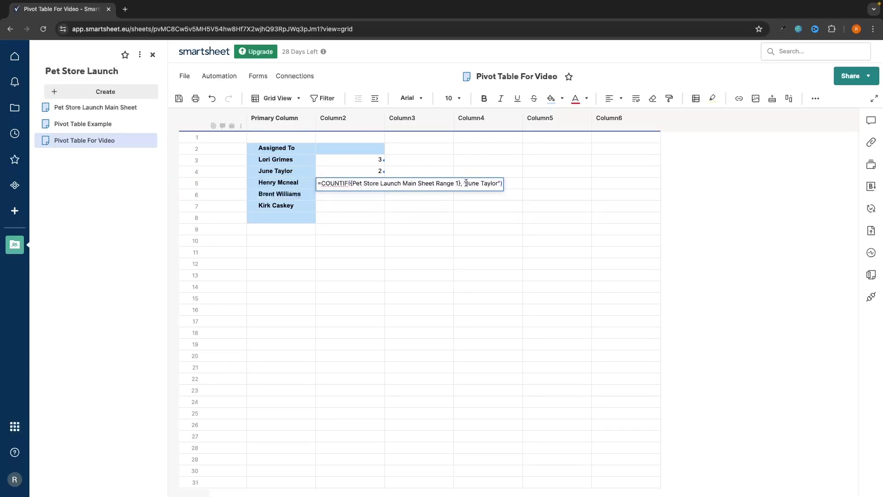
left_click_drag(466, 183, 500, 183)
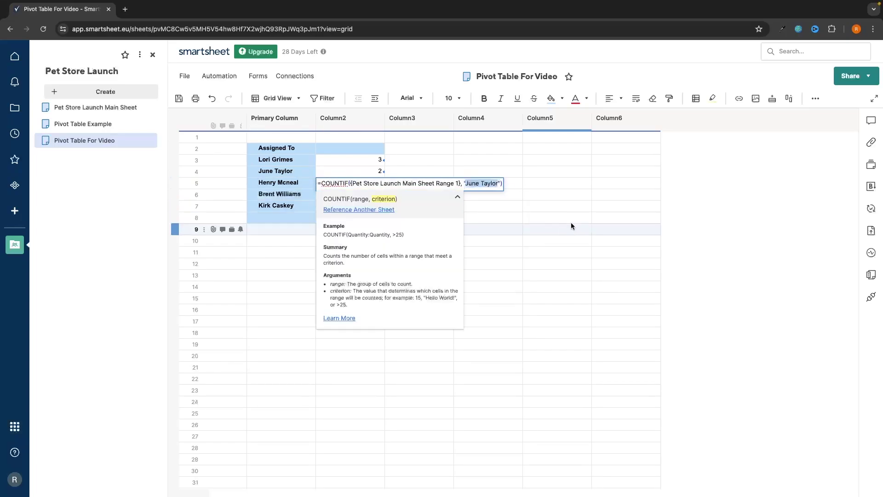
type("Hen")
type("ry Mcneal")
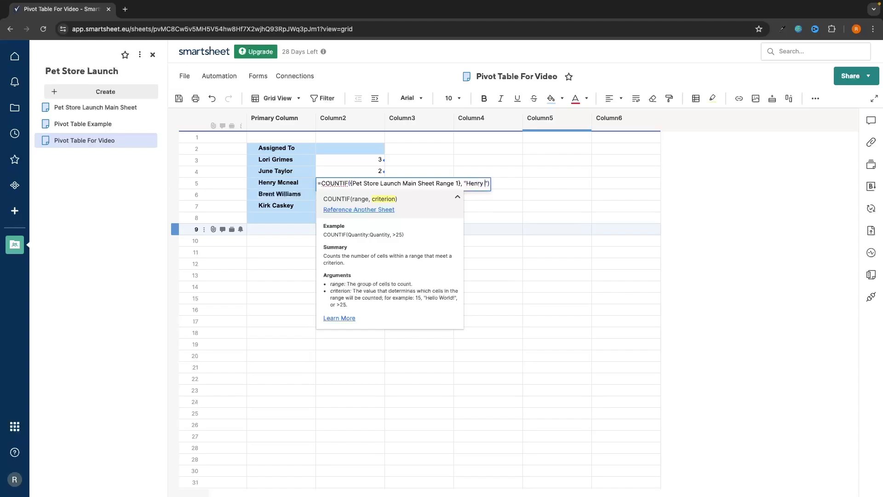
key("Return")
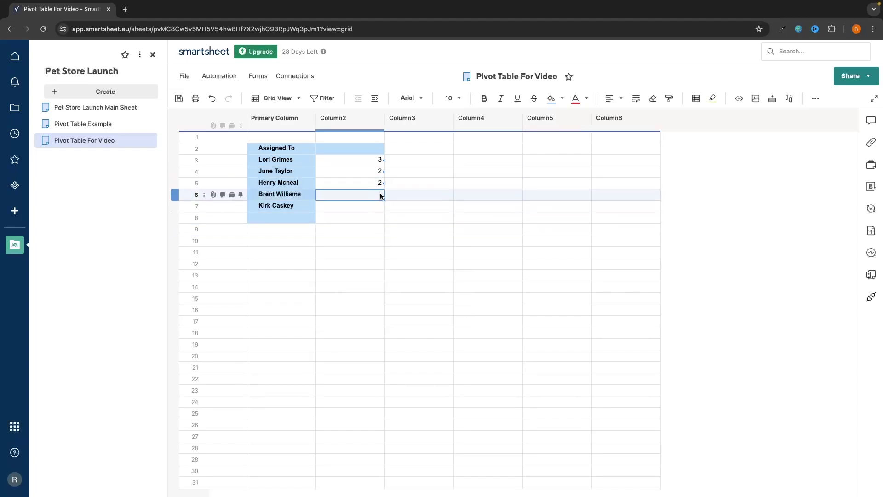
Paste the copied COUNTIF formula into row 6 of Column2 and replace its criterion with the row 6 assignee's full name.
key("ctrl+v")
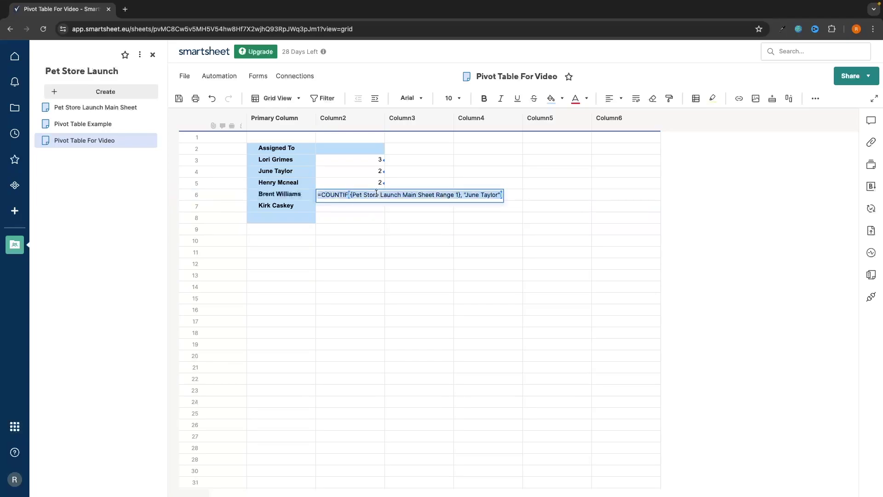
left_click(468, 195)
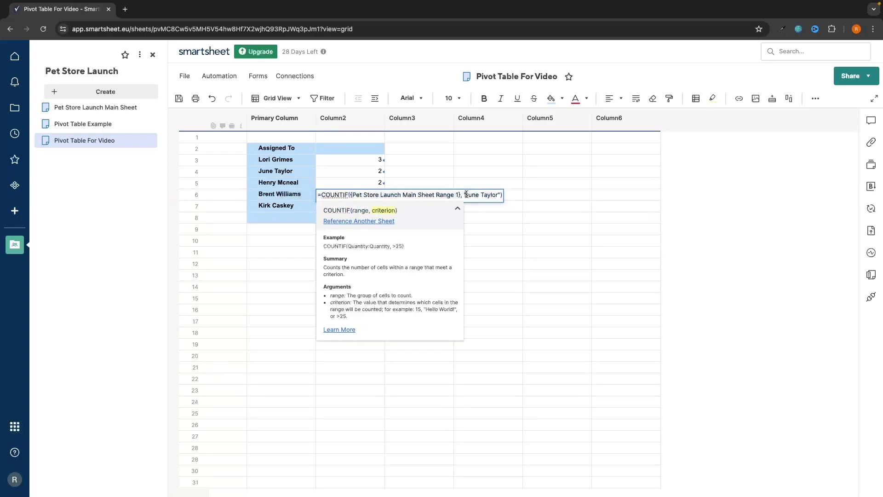
left_click_drag(465, 195, 500, 194)
type("Bren")
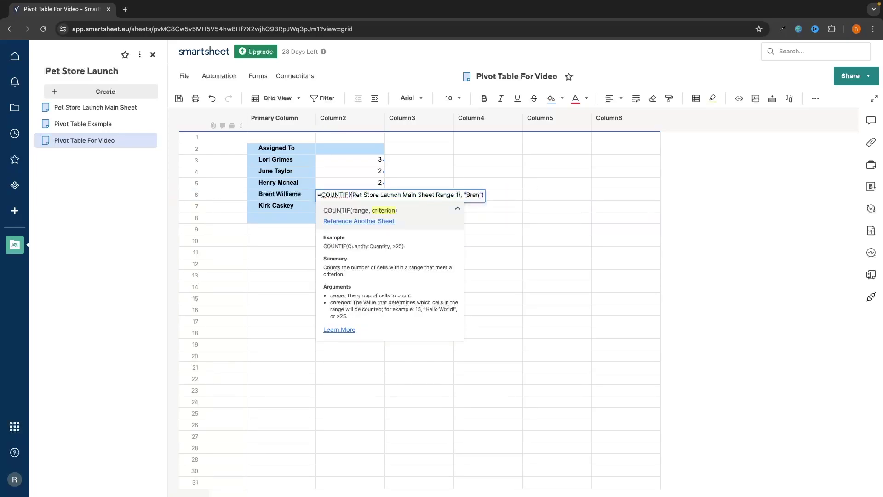
type("t Williams")
key("Return")
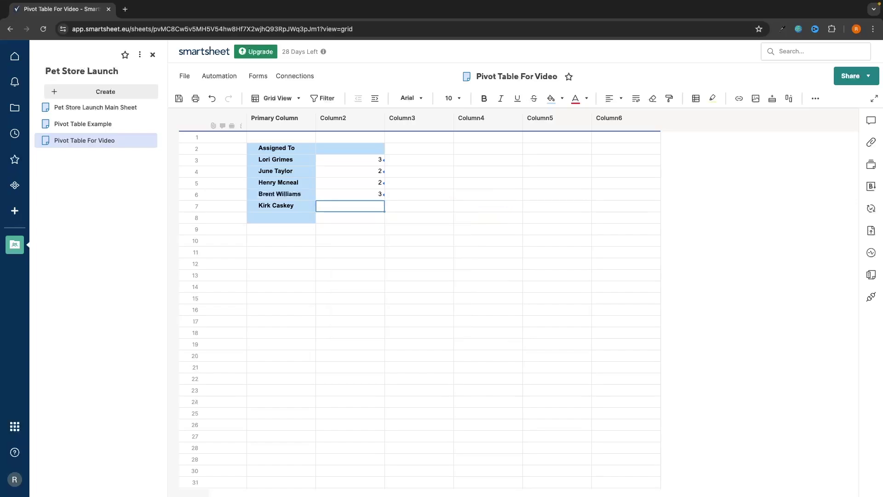
Paste the copied COUNTIF formula into row 7 of Column2 and replace its criterion with the row 7 assignee's full name.
double_click(369, 205)
key("ctrl+v")
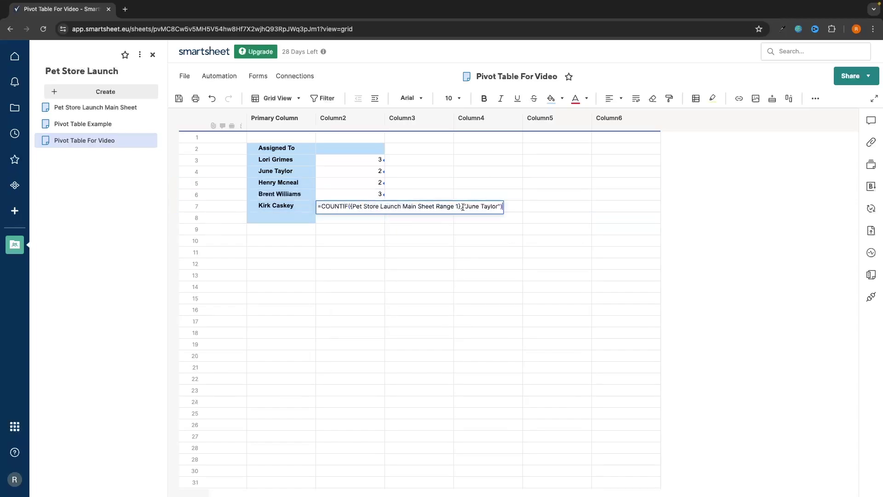
left_click_drag(464, 206, 500, 206)
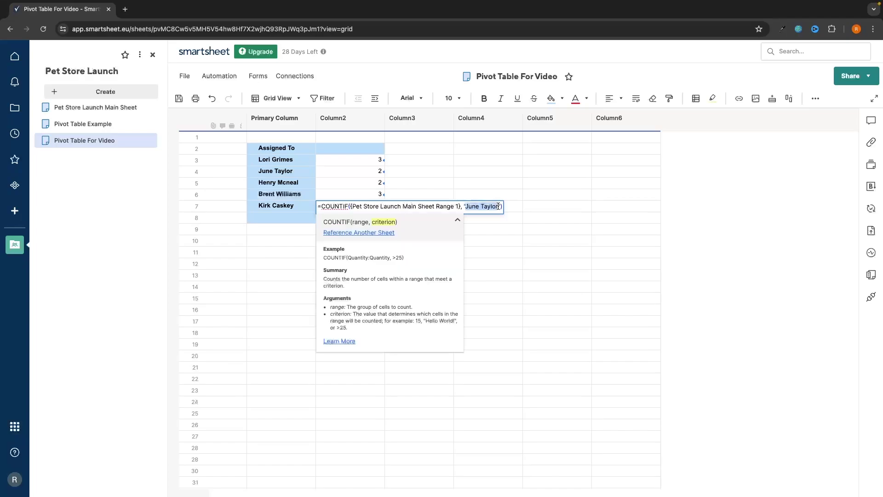
type("Kirk Cask")
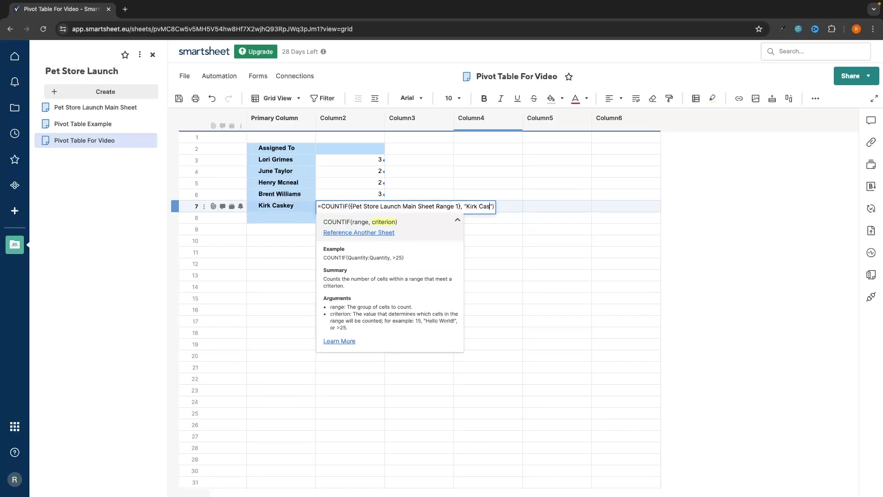
type("ey")
key("Return")
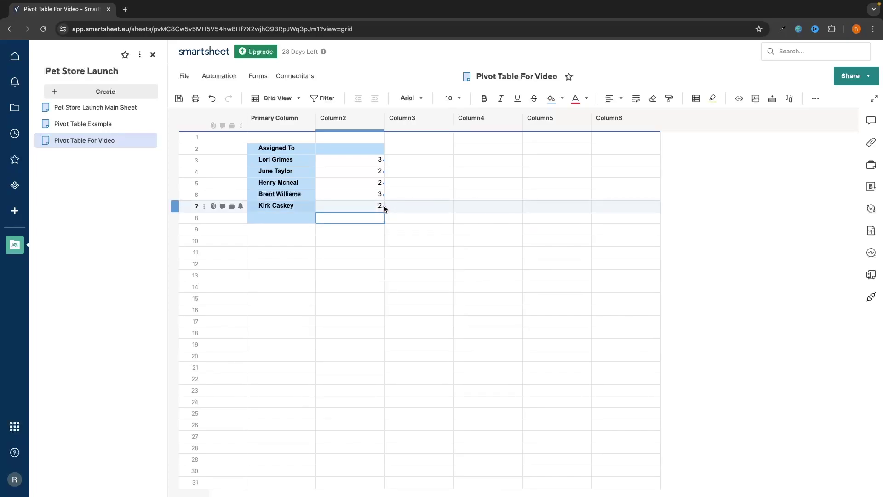
left_click(369, 228)
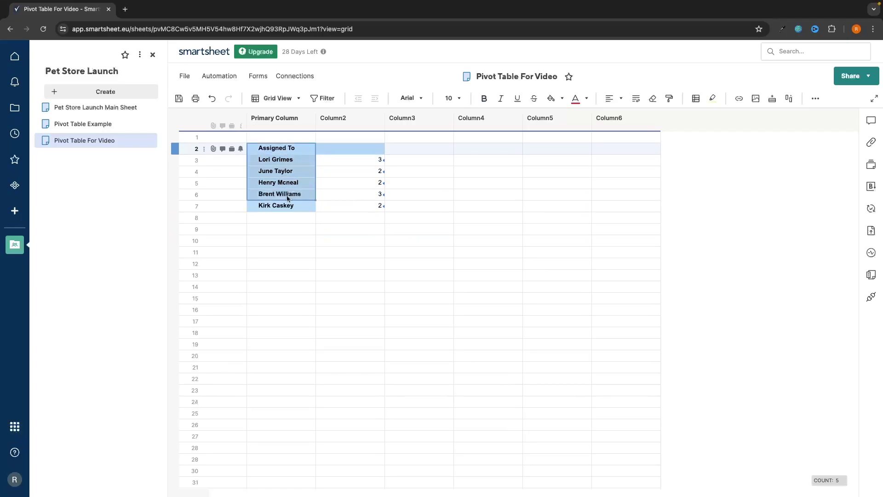
Review the assignee counts and examine the entries in the Status column of Pet Store Launch Main Sheet.
left_click_drag(335, 165, 335, 201)
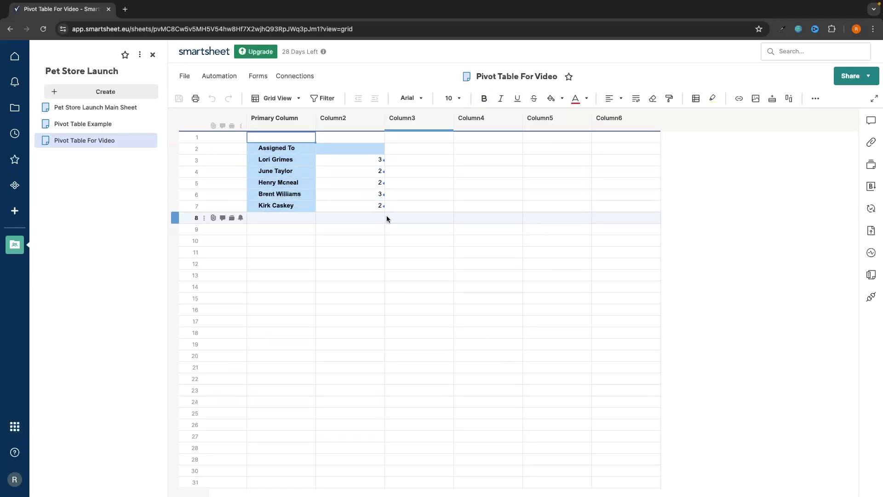
left_click(107, 107)
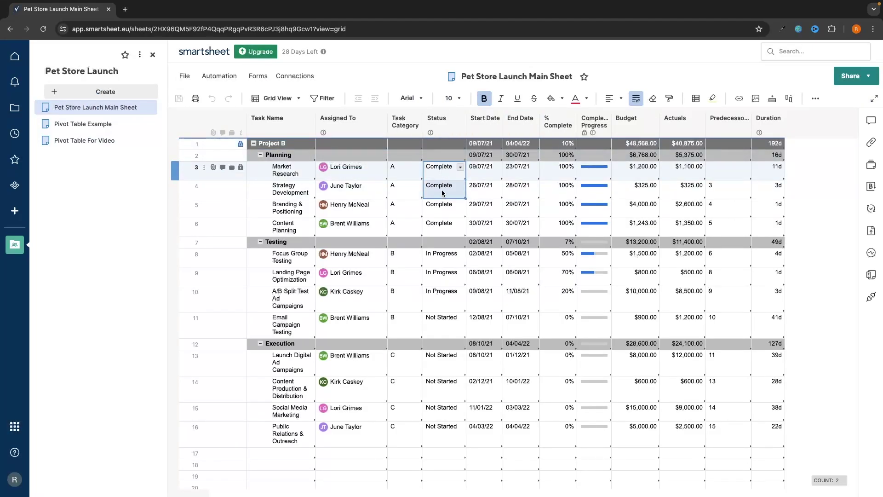
left_click(449, 258)
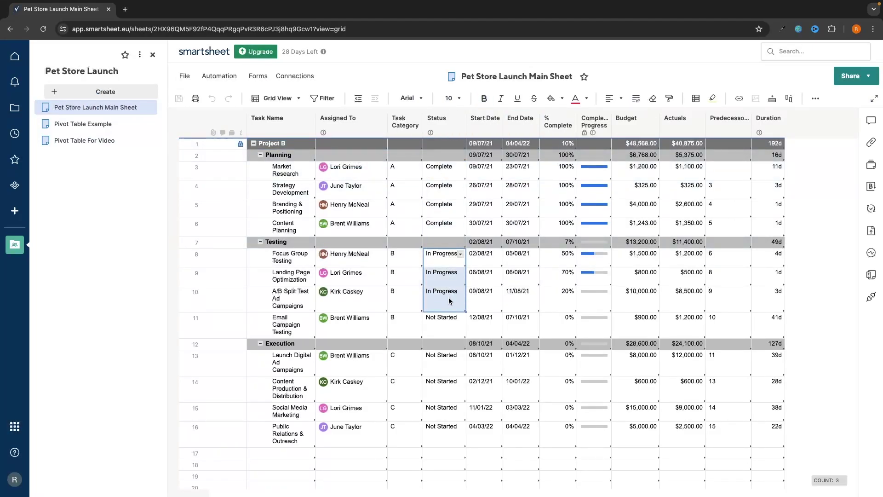
left_click_drag(444, 321, 447, 416)
left_click(455, 452)
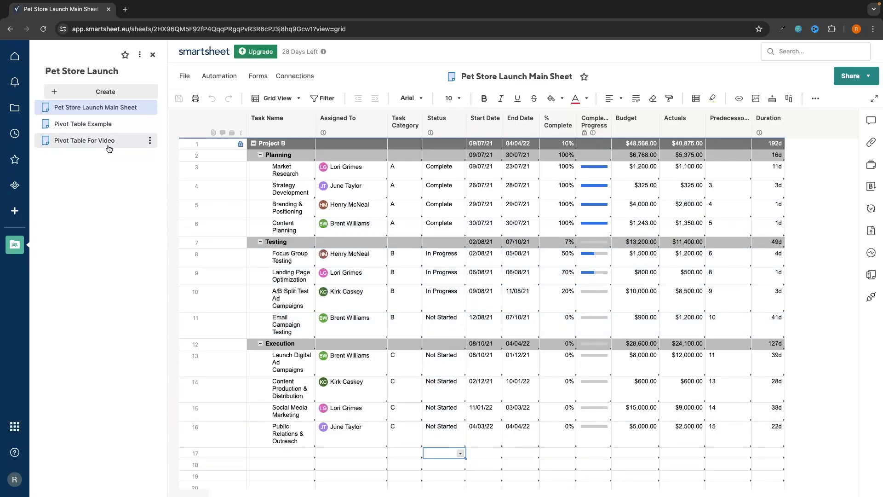
Return to the Pivot Table For Video sheet and enter the heading Status in row 2 of Column4, keeping Column3 empty as a separator.
left_click(124, 141)
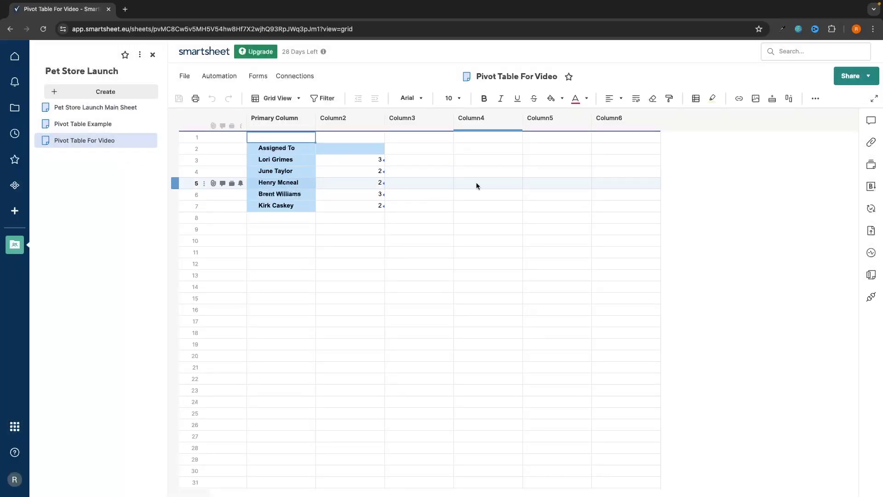
left_click(481, 148)
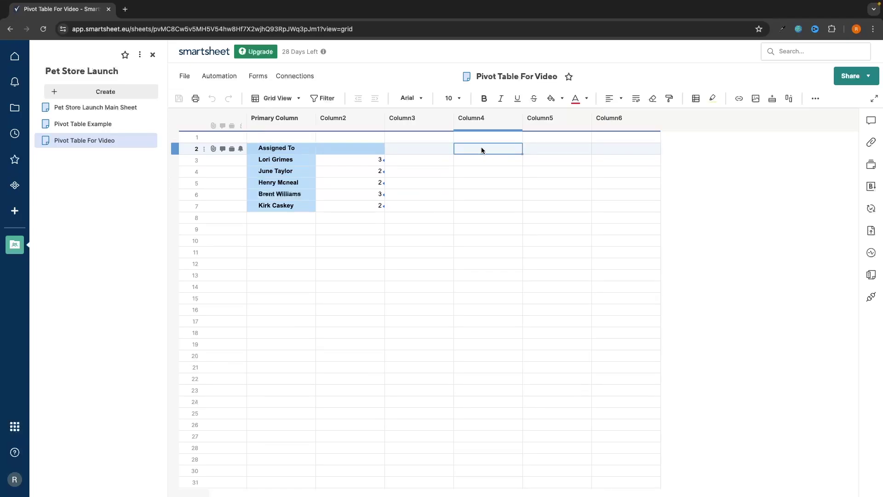
left_click(429, 139)
left_click_drag(429, 148, 429, 448)
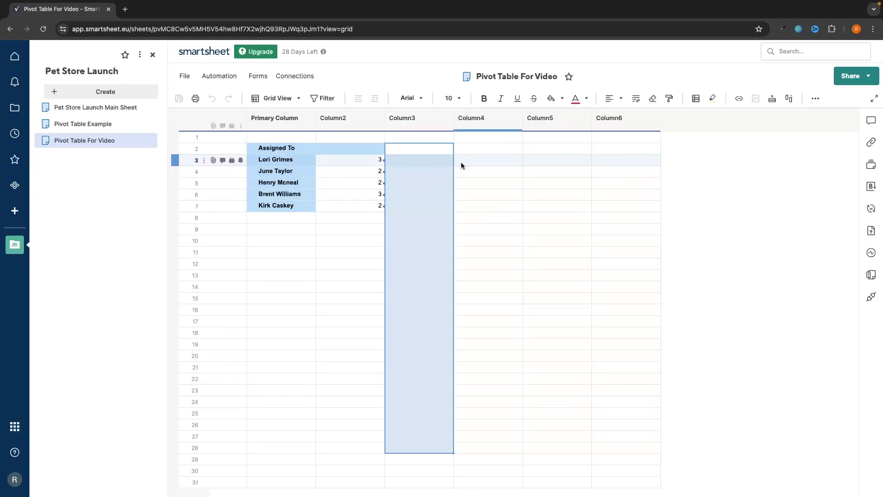
left_click(472, 147)
type("Status")
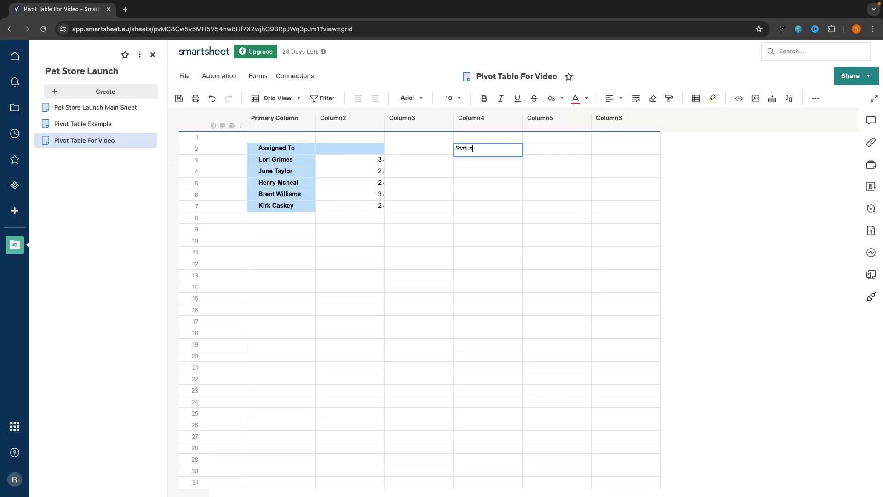
key("Return")
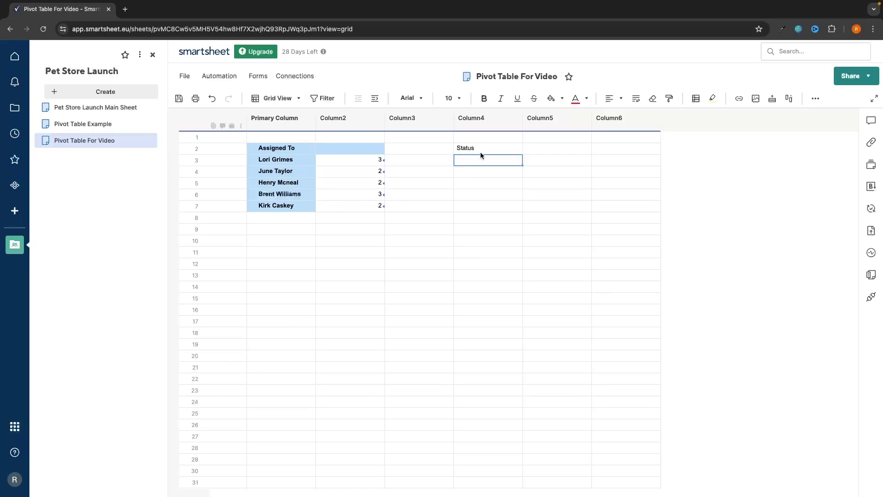
Check the Status options in Pet Store Launch Main Sheet and enter Not Started, In Progress and Complete in rows 3 to 5 of Column4.
left_click(107, 109)
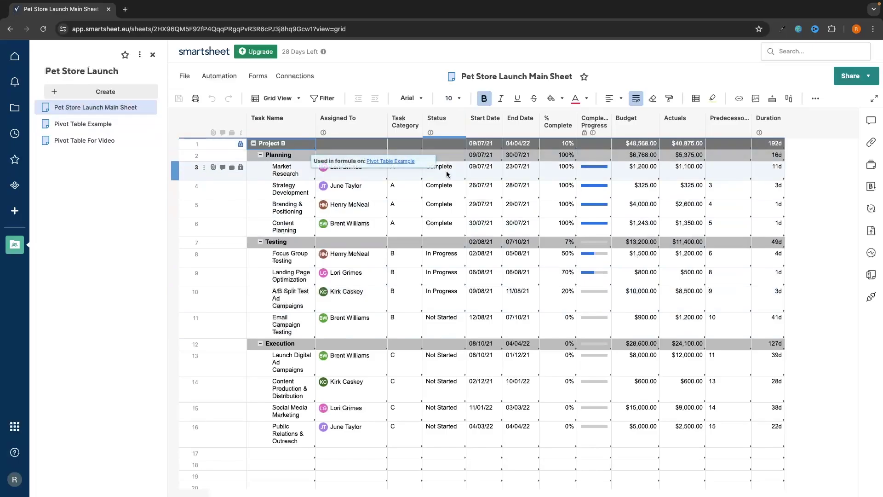
left_click(461, 168)
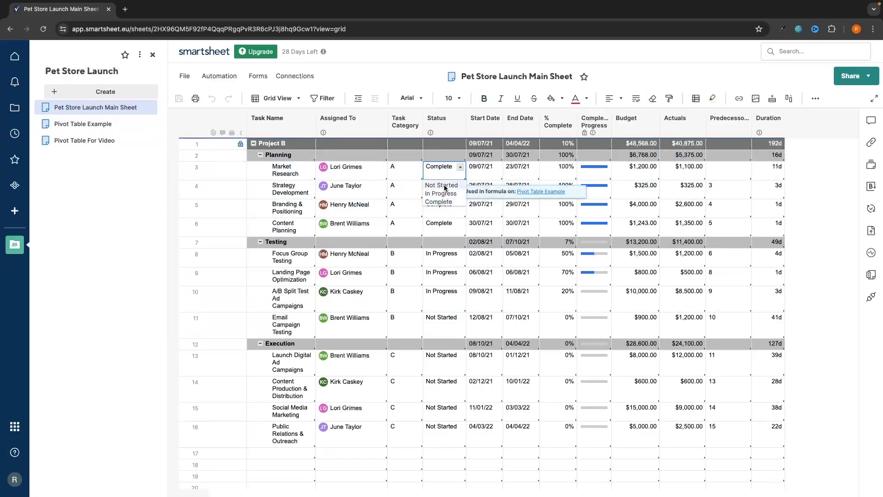
left_click(104, 146)
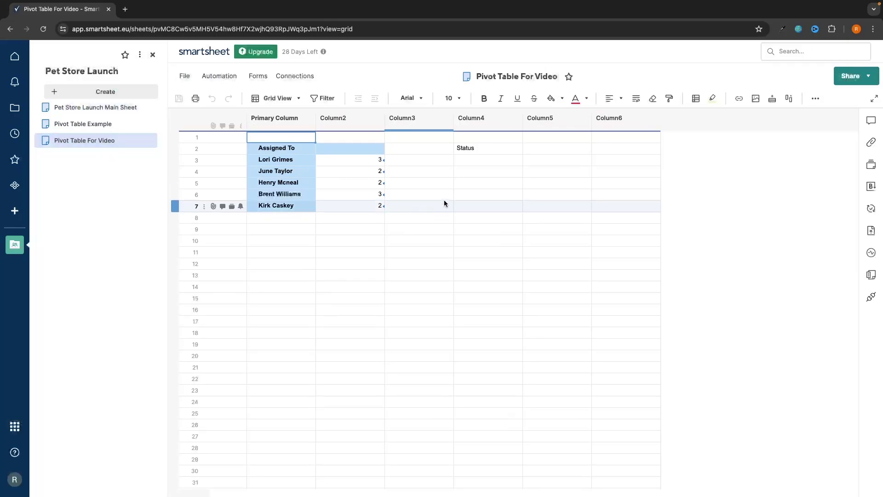
left_click(476, 161)
type("Not ")
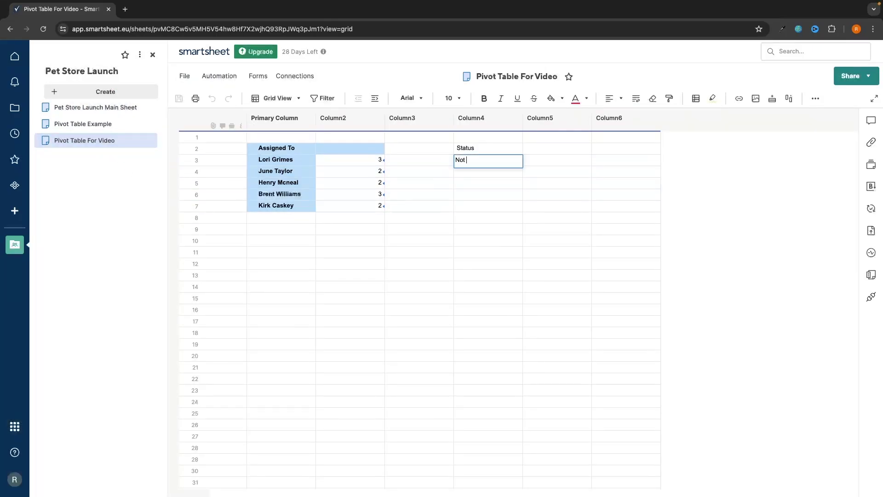
type("Started")
key("Return")
type("In")
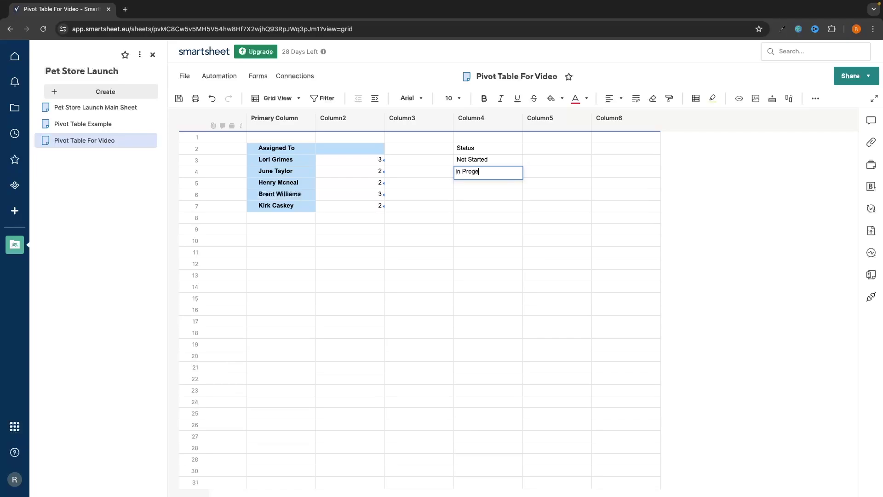
type(" Progress")
key("Return")
type("Com")
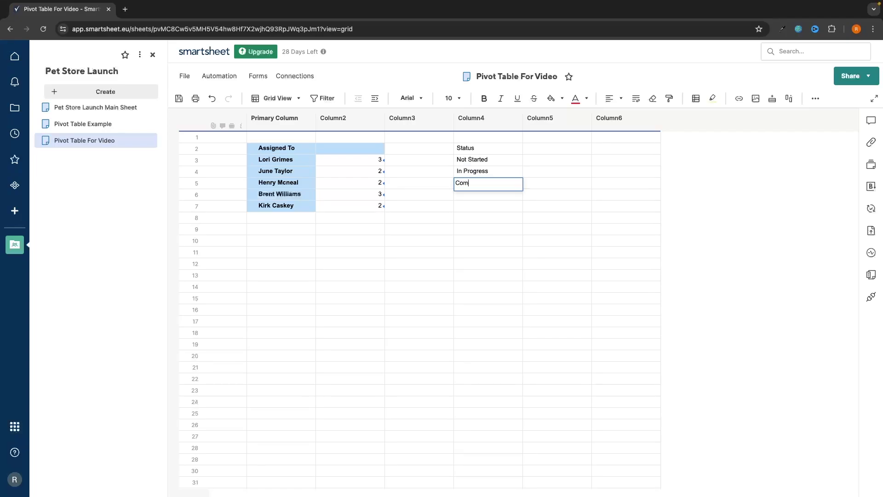
type("plete")
key("Return")
Fill the Status heading, its three labels and the row 2 cell of Column5 with light blue.
left_click_drag(464, 147, 488, 182)
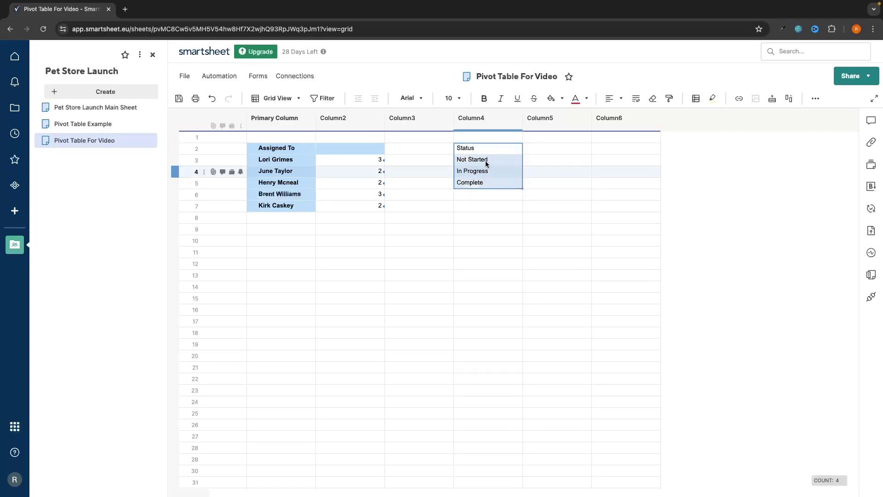
left_click(561, 98)
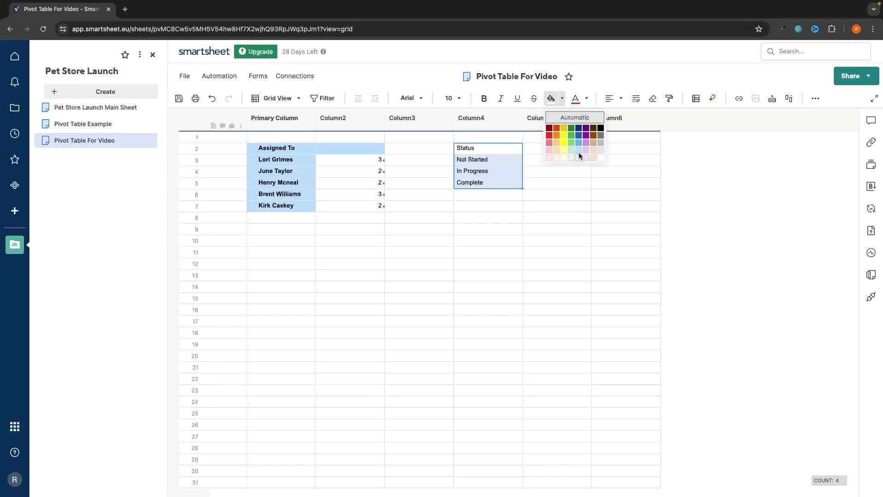
left_click(579, 152)
left_click(554, 148)
left_click(551, 99)
left_click(564, 181)
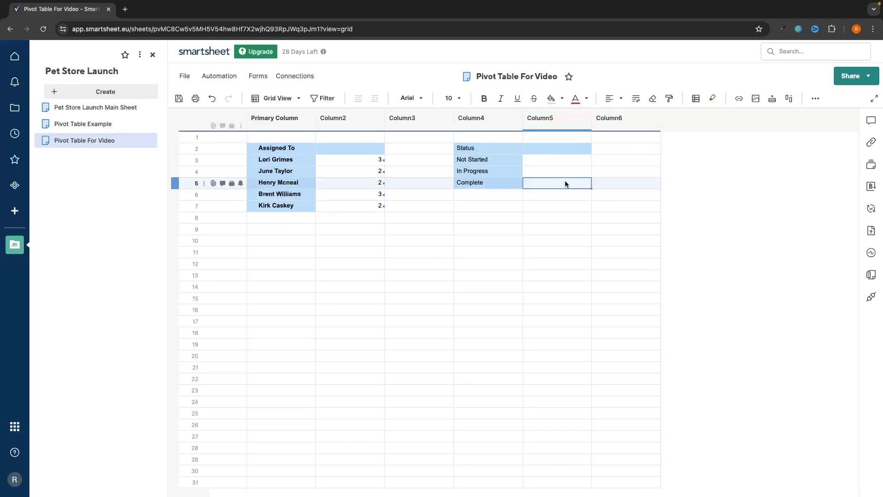
Make the Status heading and its three labels in Column4 bold.
left_click_drag(473, 147, 471, 184)
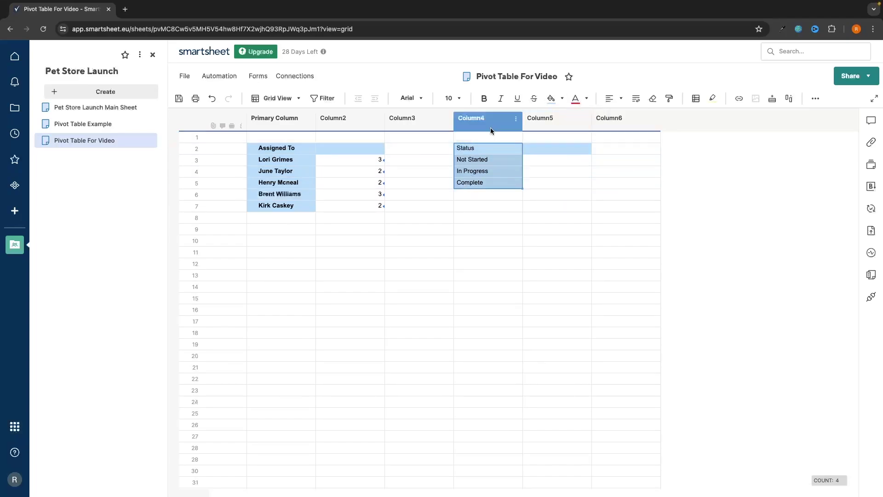
left_click(484, 100)
left_click(509, 250)
Start a COUNTIF formula in row 3 of Column5 with the Status column of Pet Store Launch Main Sheet as its referenced range.
left_click(555, 161)
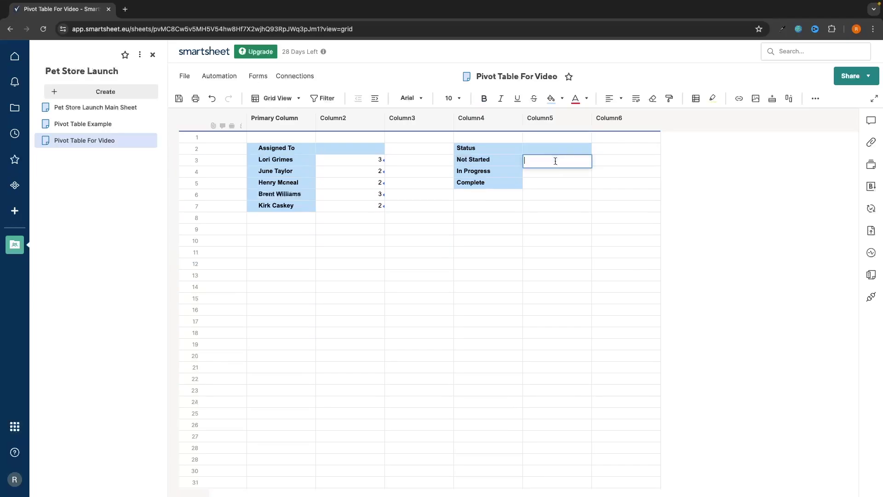
type("=coun")
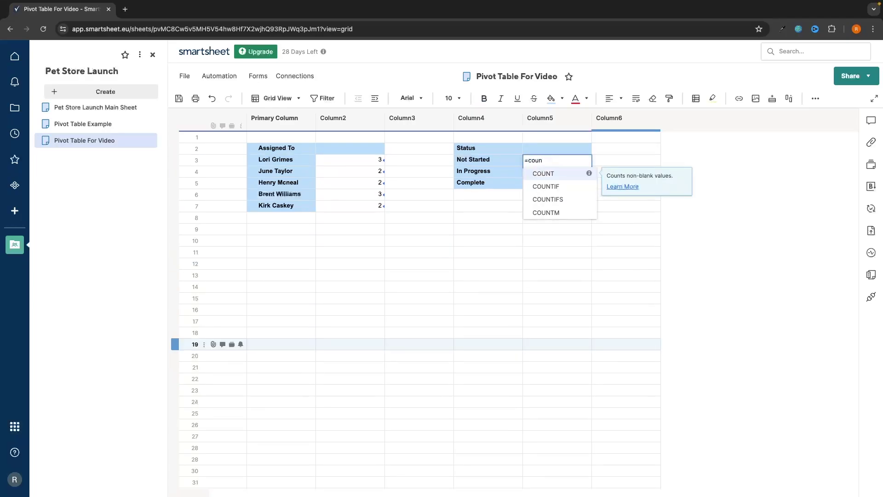
left_click(546, 186)
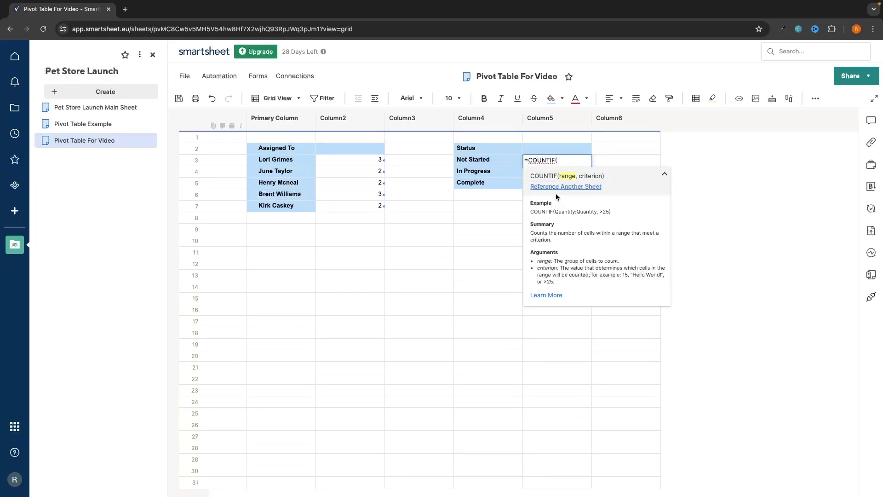
left_click(570, 187)
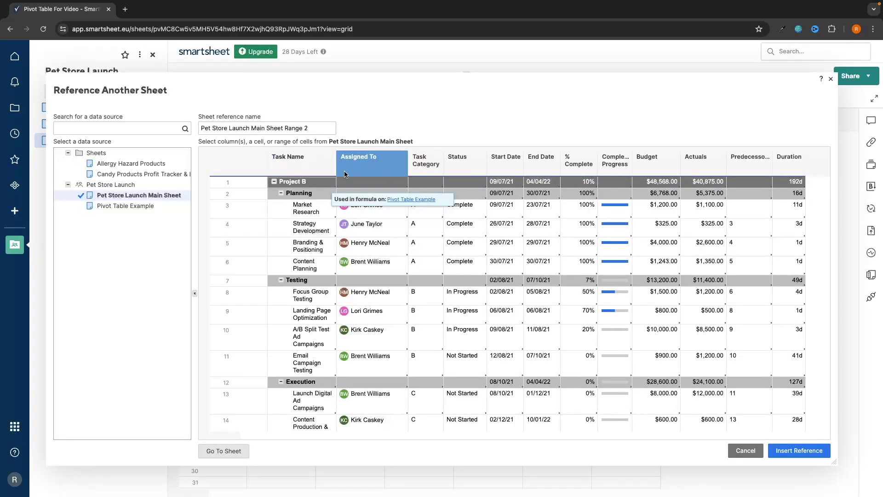
left_click(456, 161)
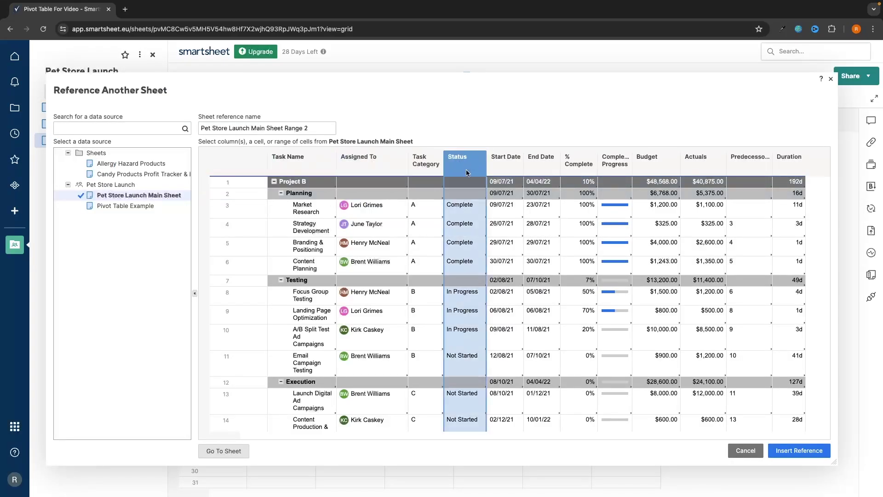
scroll(467, 174, "down", 3)
scroll(468, 188, "up", 3)
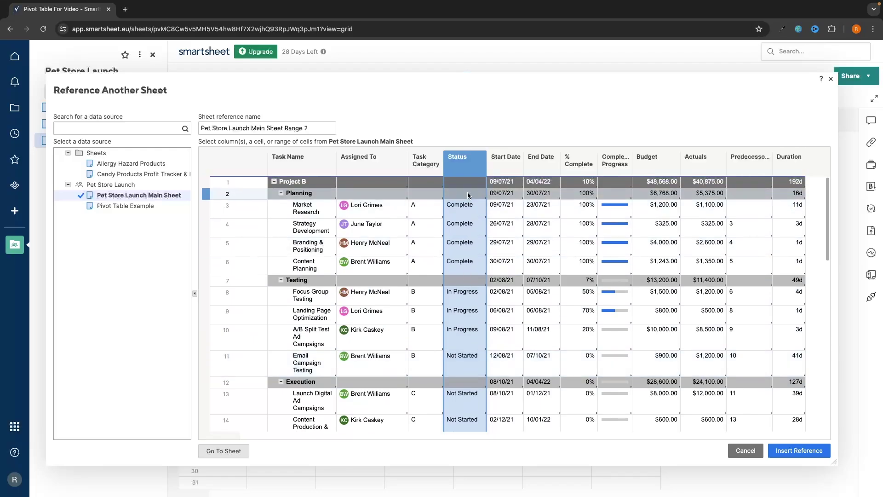
scroll(453, 168, "down", 3)
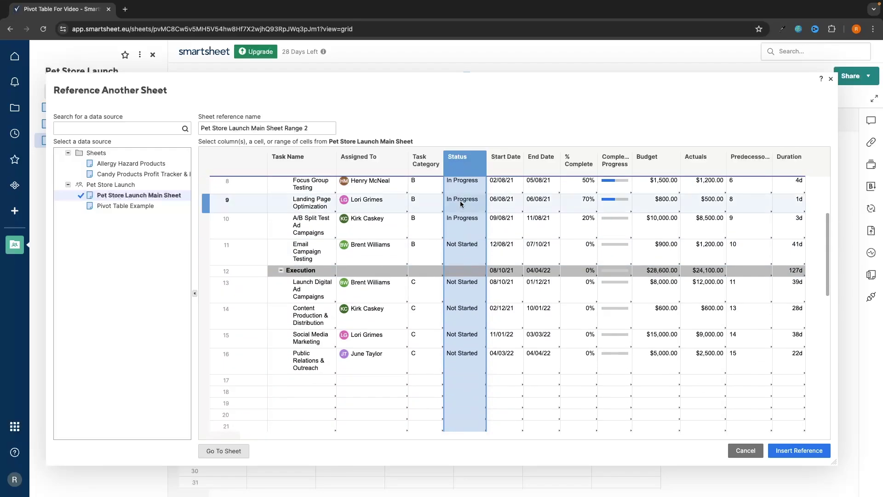
scroll(460, 184, "up", 3)
left_click(782, 447)
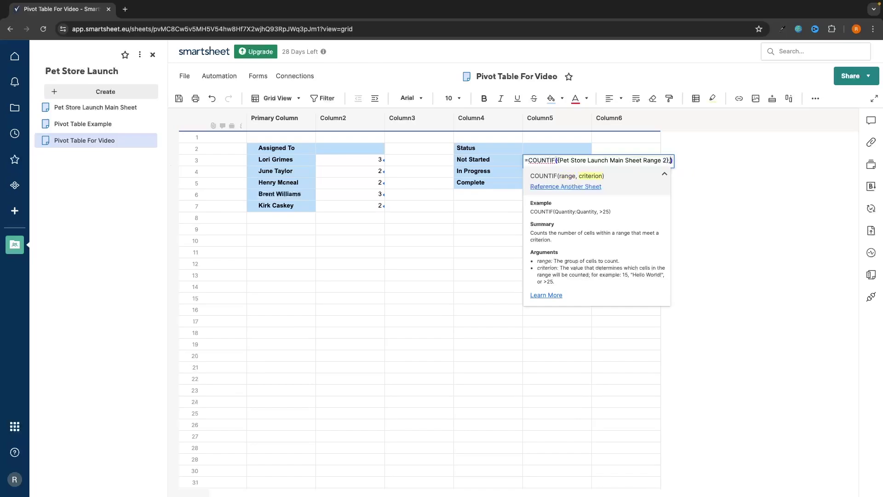
Complete the row 3 COUNTIF formula in Column5 with "not Started" as the criterion.
type("Not")
key("BackSpace")
key("BackSpace")
key("BackSpace")
key("BackSpace")
type("not Started")
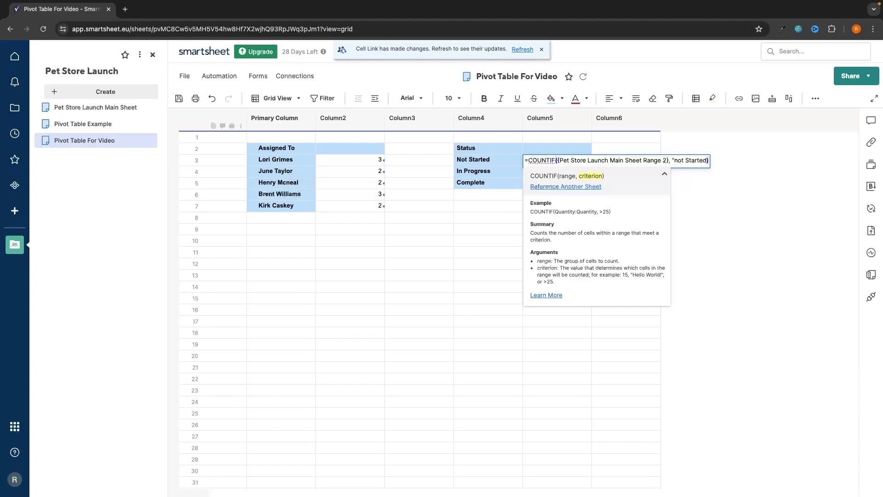
type("\"")
key("Return")
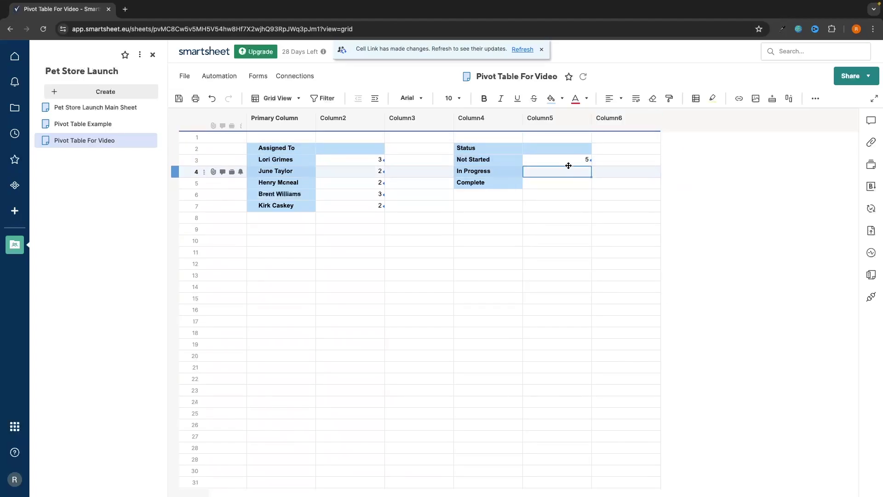
Copy the row 3 COUNTIF formula into row 4 of Column5 and change its criterion to "in progress".
double_click(567, 159)
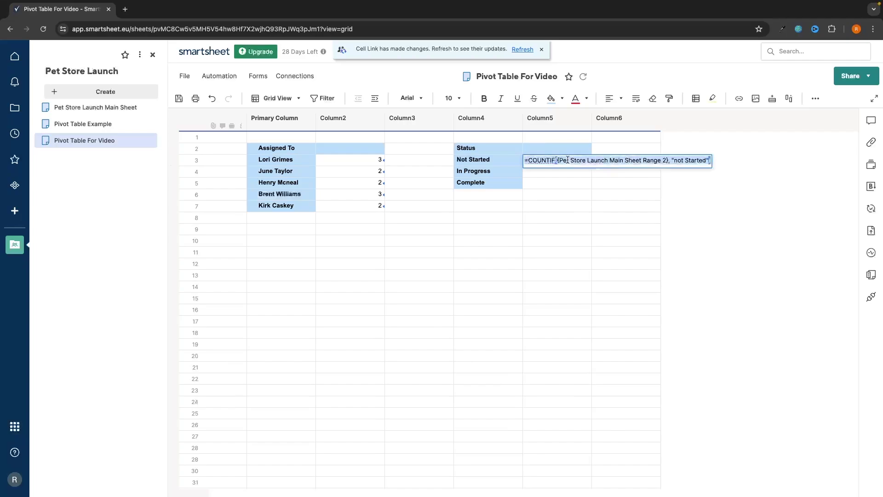
double_click(556, 173)
type("=COUNTIF({Pet Store Launch Main Sheet Range 2}, \"not Started\")")
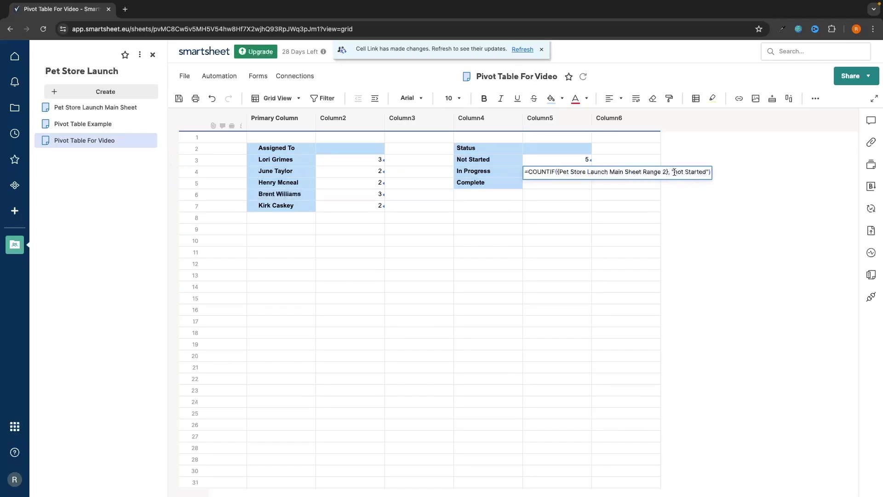
left_click_drag(674, 172, 708, 172)
type("in")
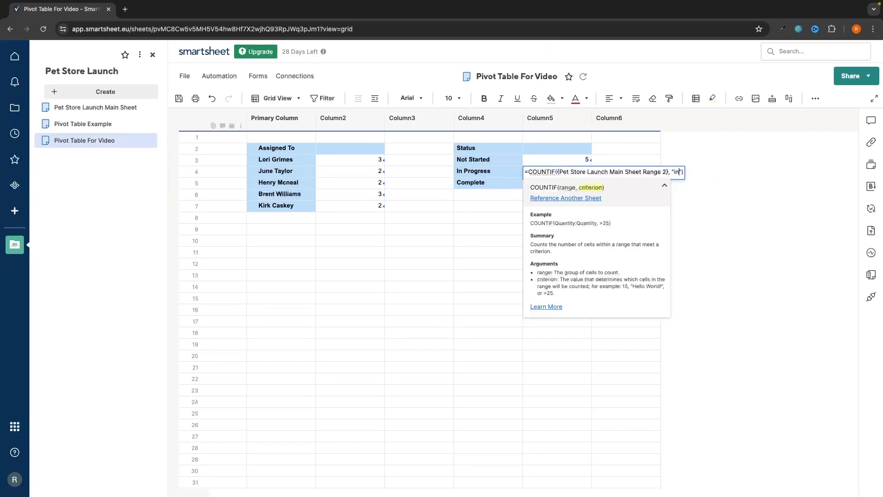
type(" progress")
key("Return")
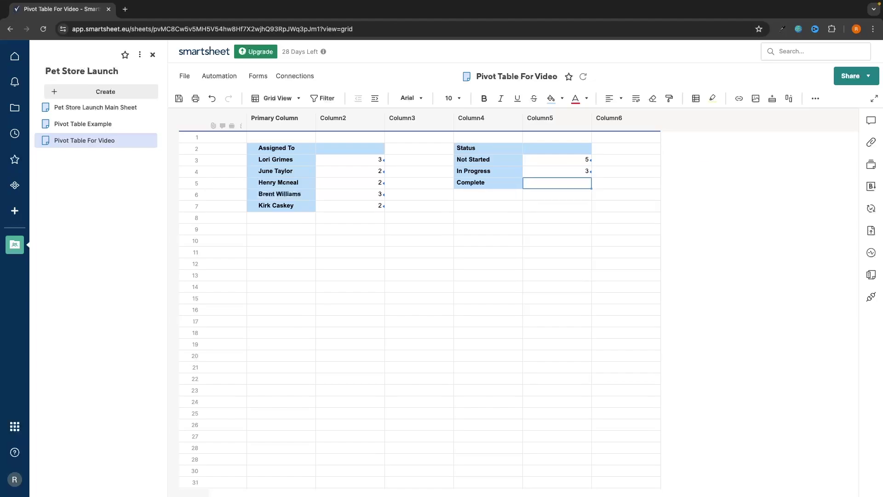
Reuse the same COUNTIF formula in row 5 of Column5 and change its criterion to "complete".
type("5")
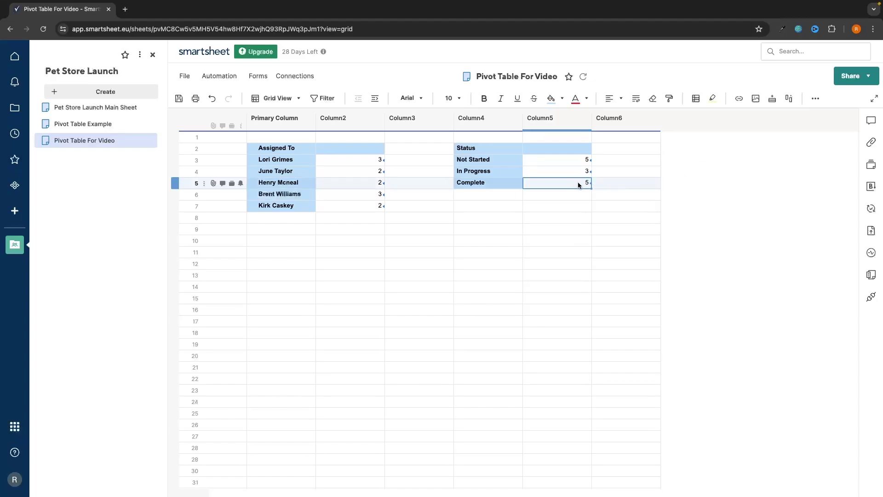
double_click(579, 185)
left_click_drag(673, 184, 708, 184)
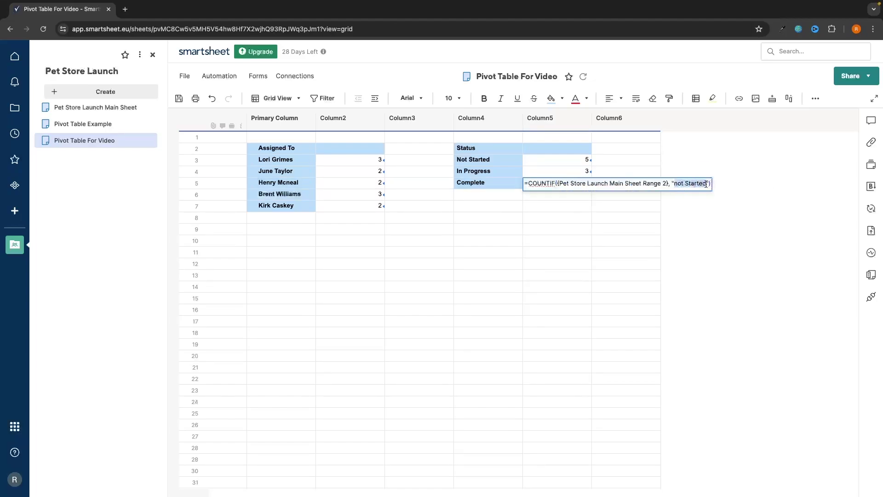
type("cOMPlete")
key("Return")
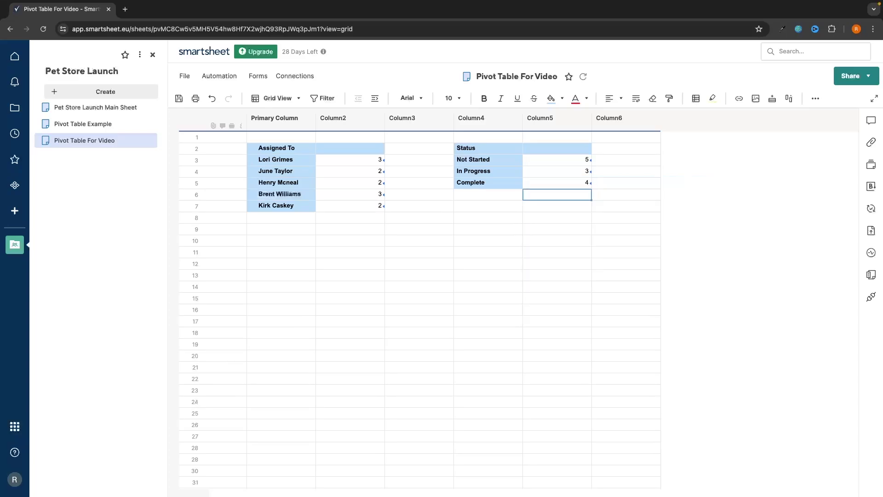
key("Down")
key("Down")
key("Down")
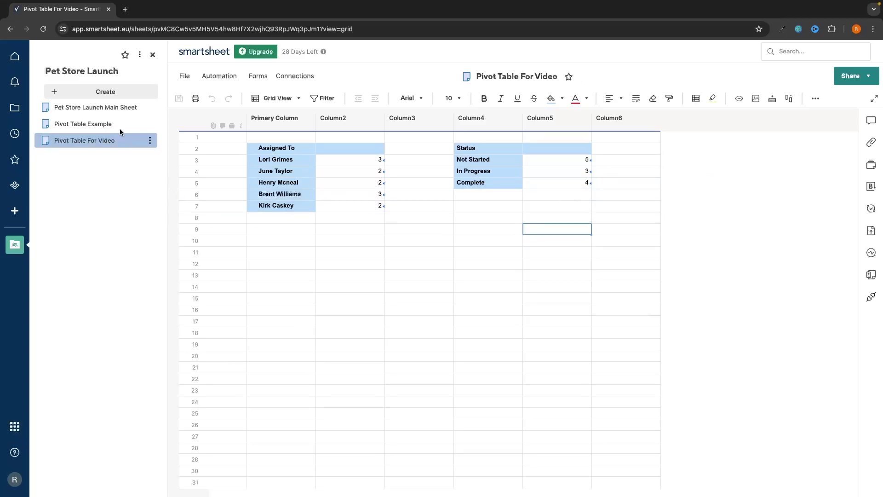
After checking the Budget and Actuals columns of Pet Store Launch Main Sheet, add a bold, light blue Budget Tracker heading in row 10 of Primary Column.
left_click(111, 107)
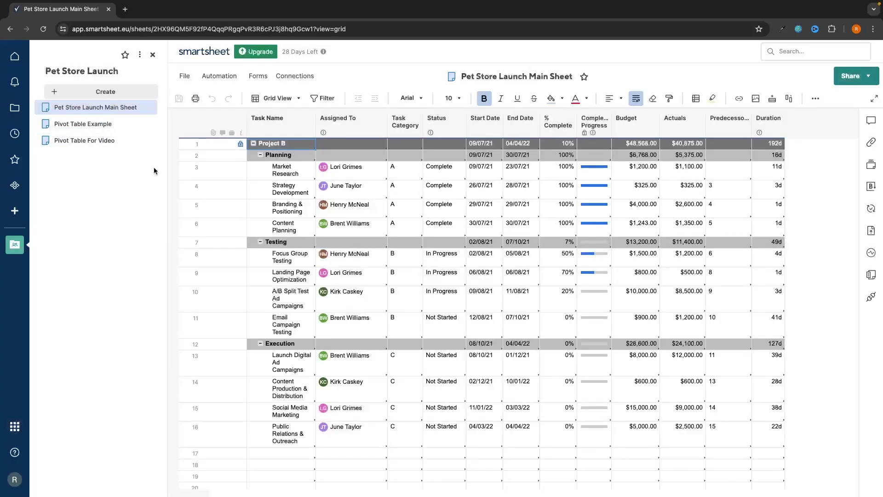
left_click(633, 147)
left_click(682, 185)
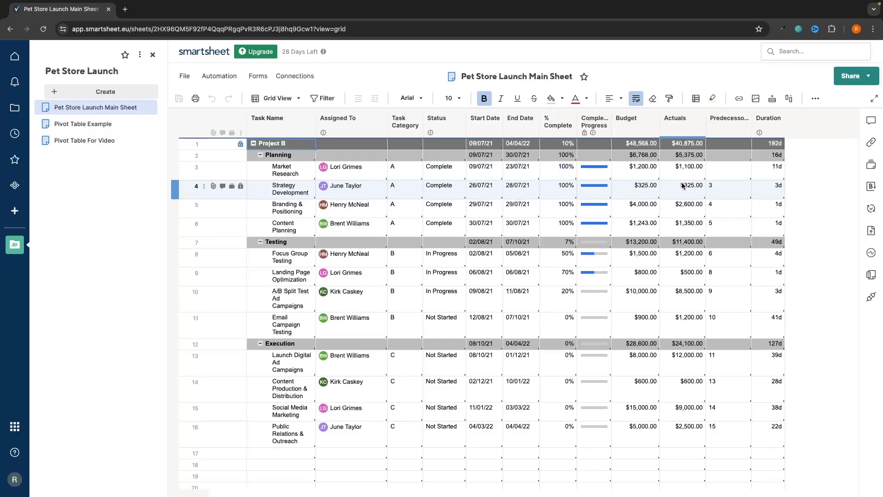
left_click(70, 141)
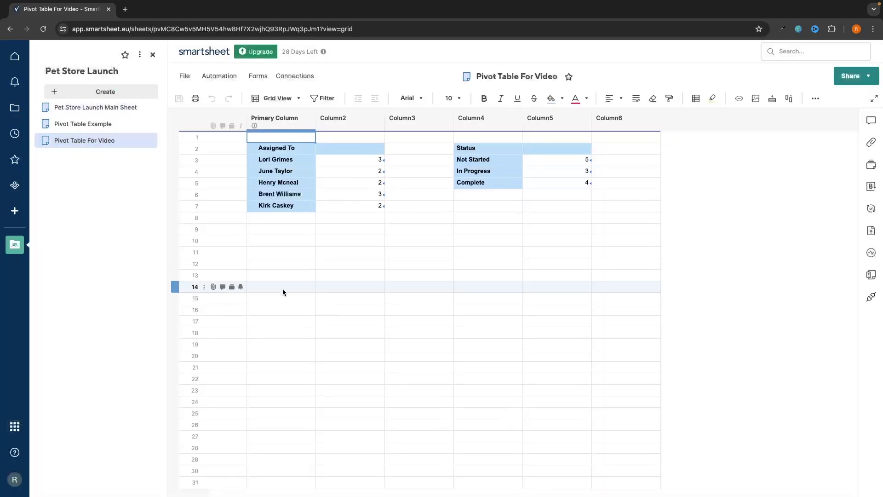
double_click(302, 240)
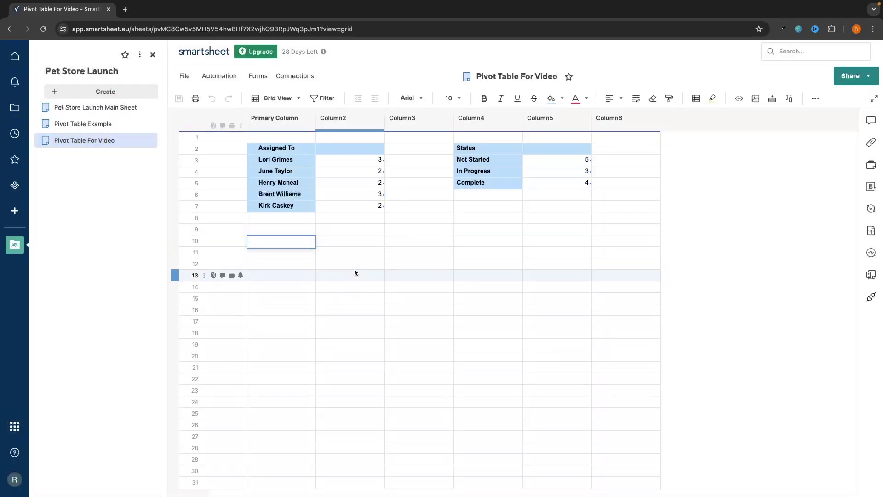
type("Budget Tracker")
left_click(484, 98)
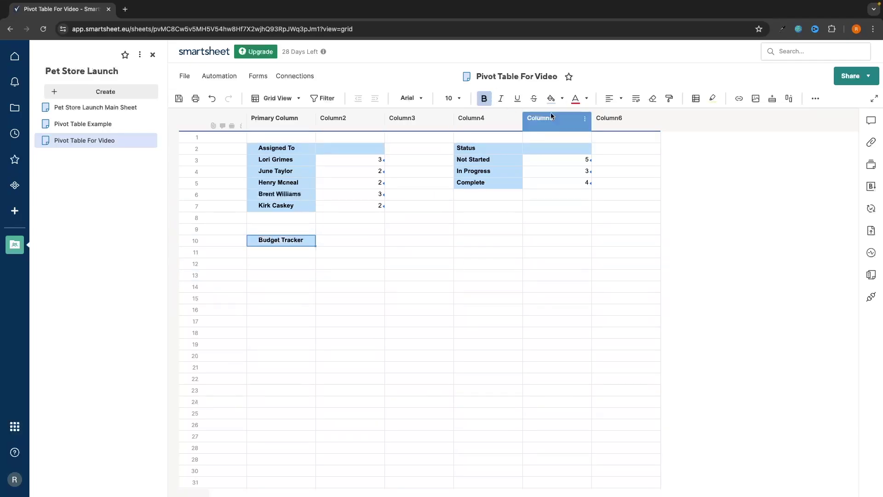
left_click(415, 252)
left_click(369, 241)
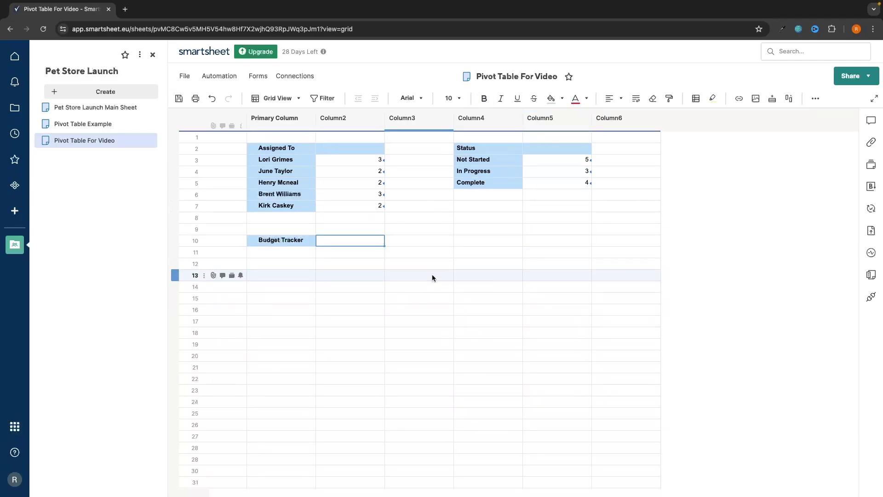
double_click(504, 352)
double_click(509, 344)
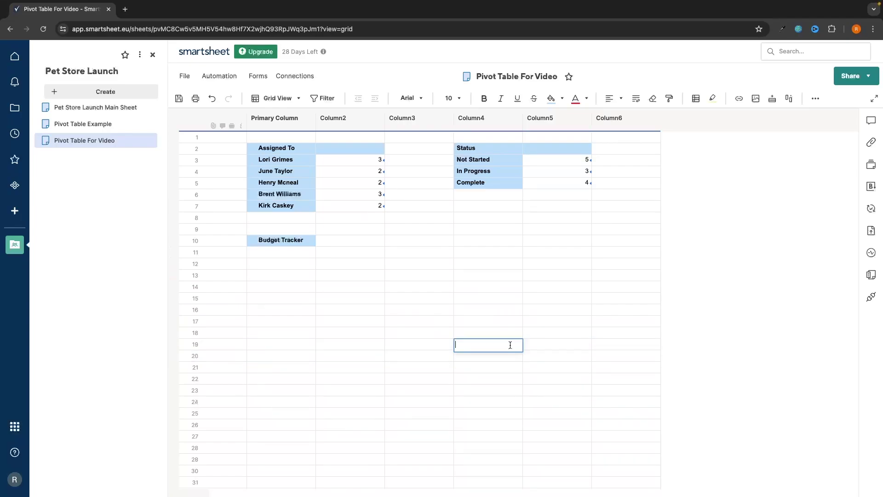
type("Vlookup")
key("Return")
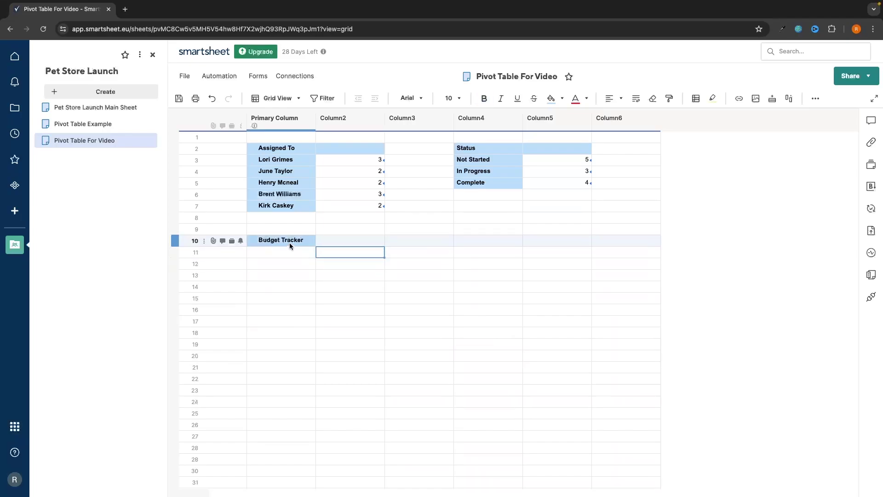
left_click(289, 242)
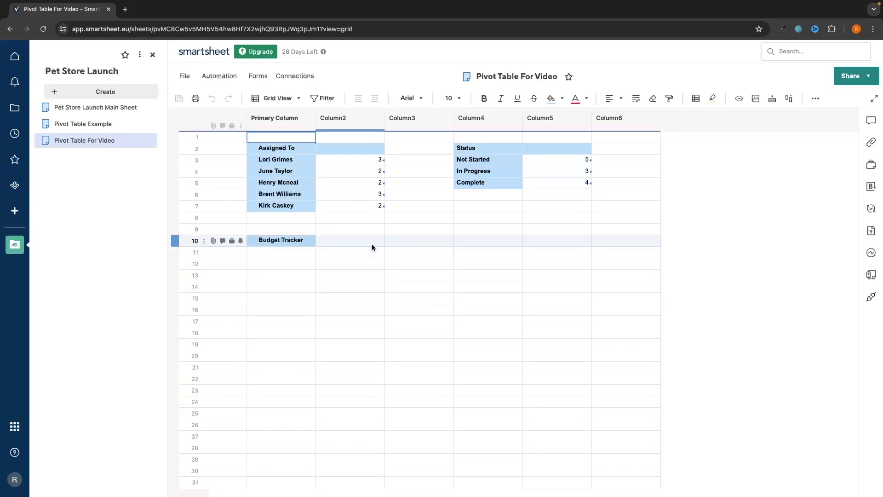
Enter the heading Percentage of Budget Spent in row 10 of Column2.
left_click(371, 244)
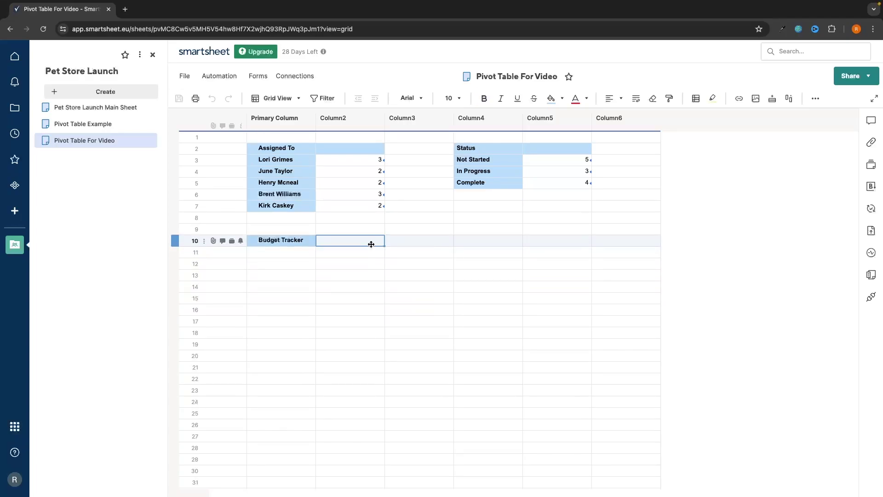
type("Percentage of Budget Spent")
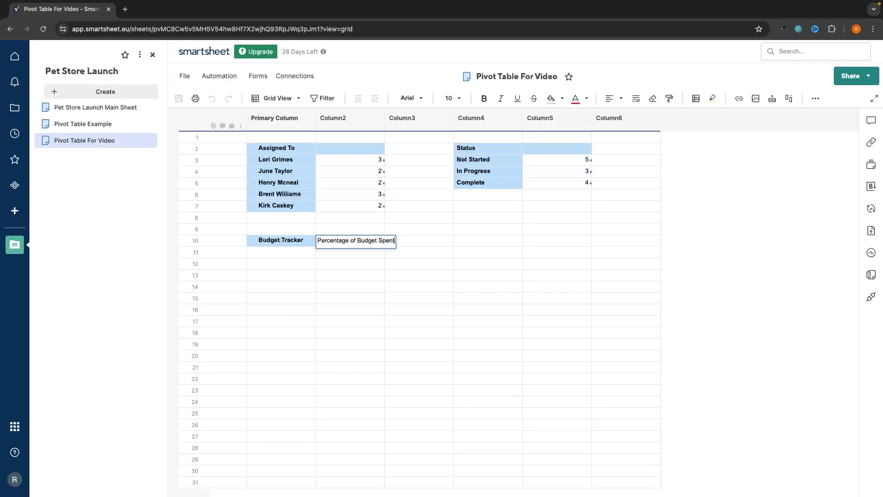
key("Return")
left_click(360, 251)
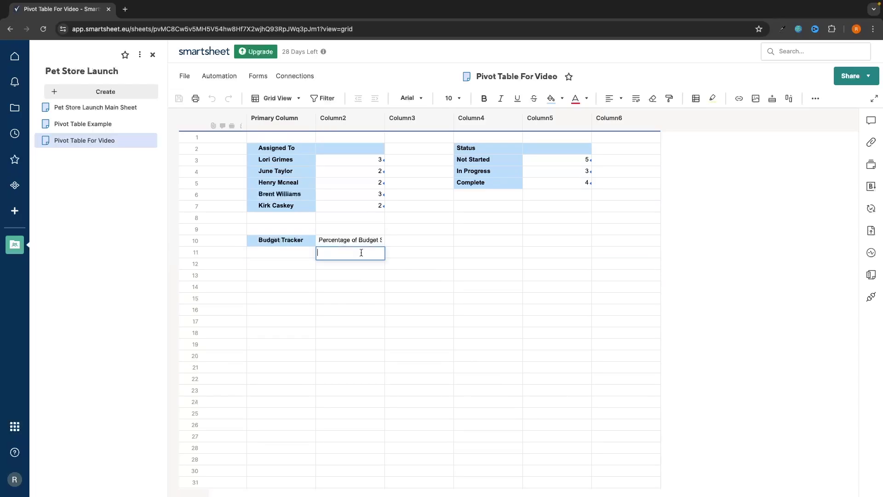
type("=sum")
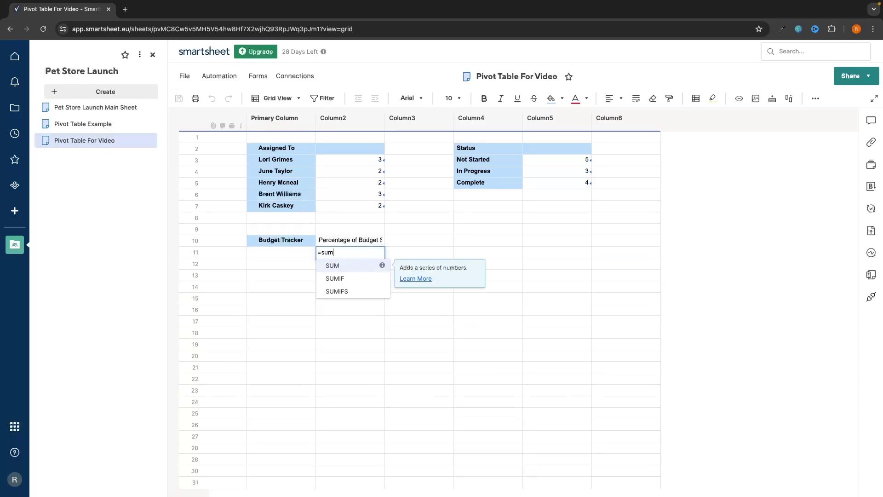
left_click(358, 260)
left_click(371, 279)
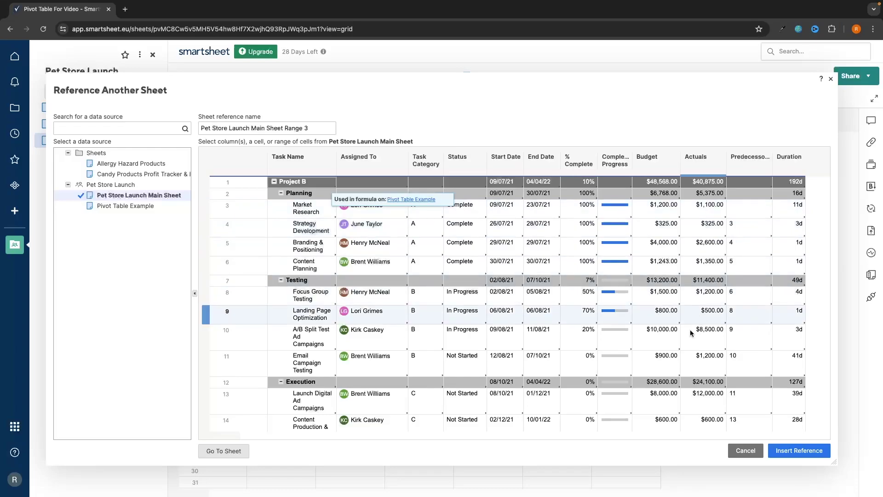
left_click(745, 450)
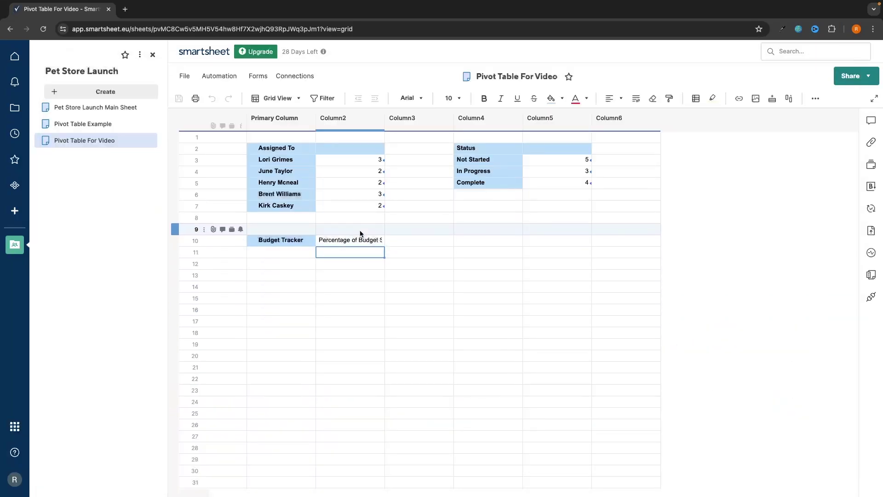
Delete the Percentage of Budget Spent heading from row 10 of Column2.
left_click(355, 240)
key("BackSpace")
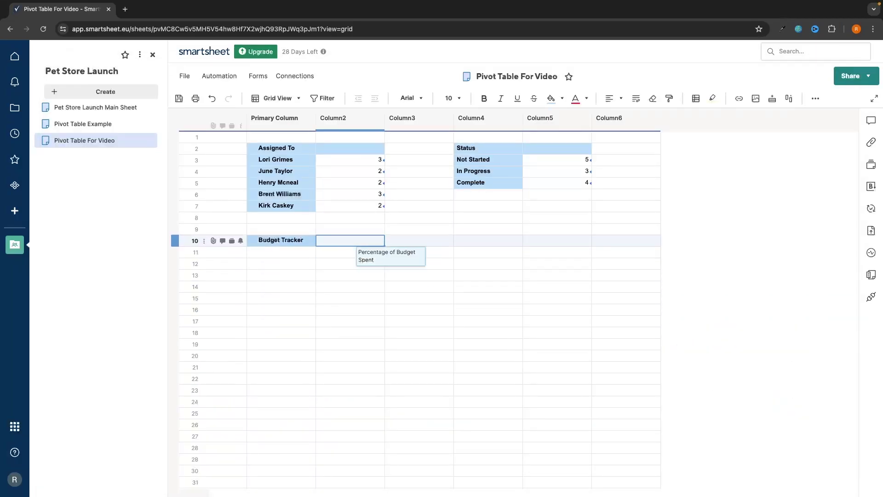
left_click(429, 264)
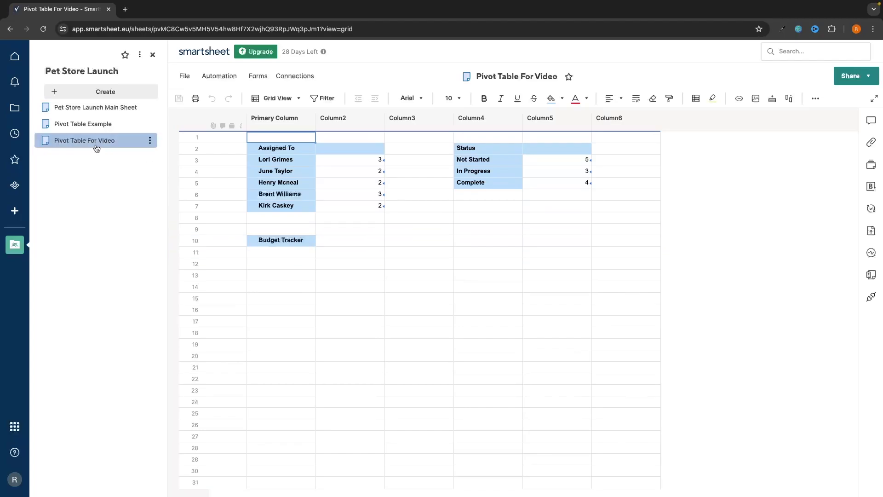
Add the headings Budget in Column2 and Actual in Column3 of row 10, beside Budget Tracker.
left_click(95, 107)
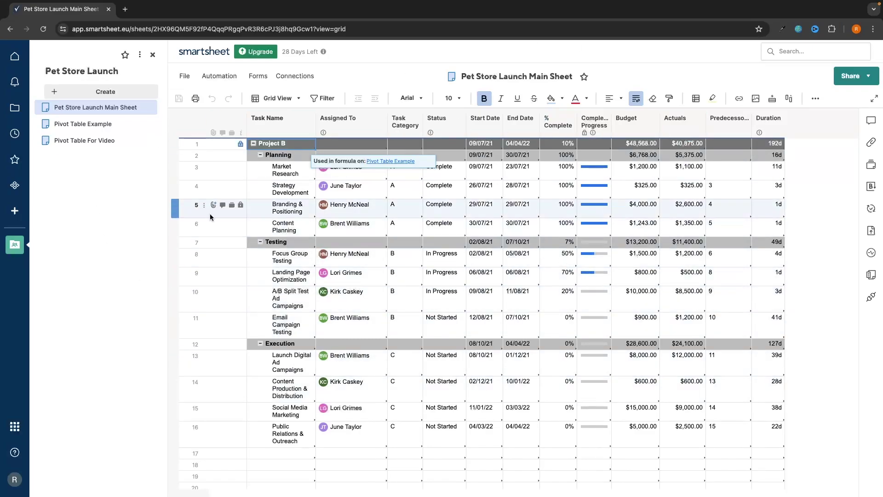
left_click(101, 146)
left_click(346, 244)
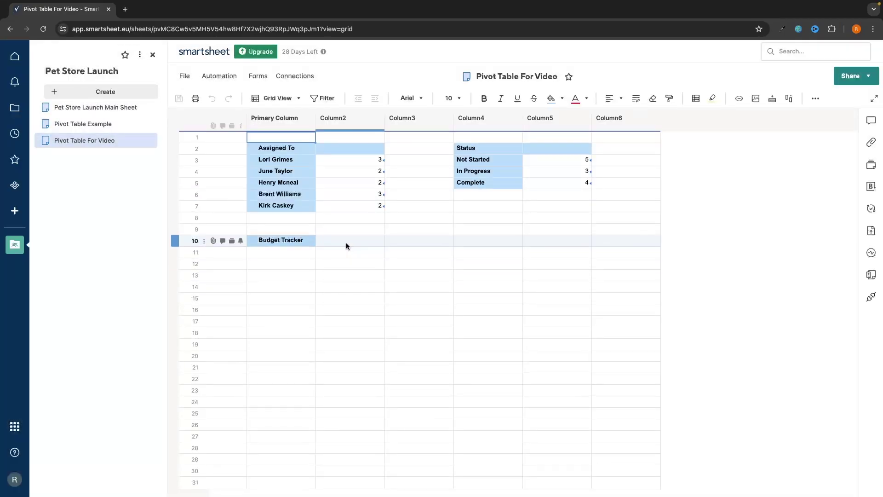
left_click(345, 241)
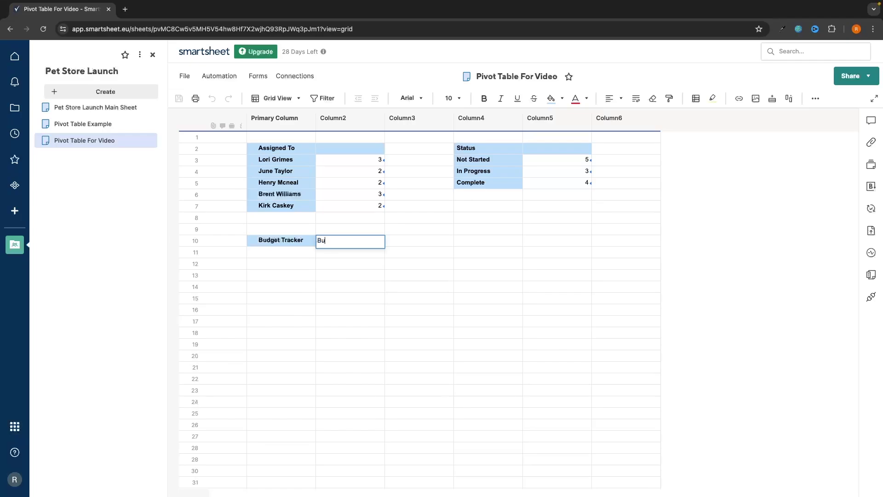
type("Budget")
key("Return")
key("Right")
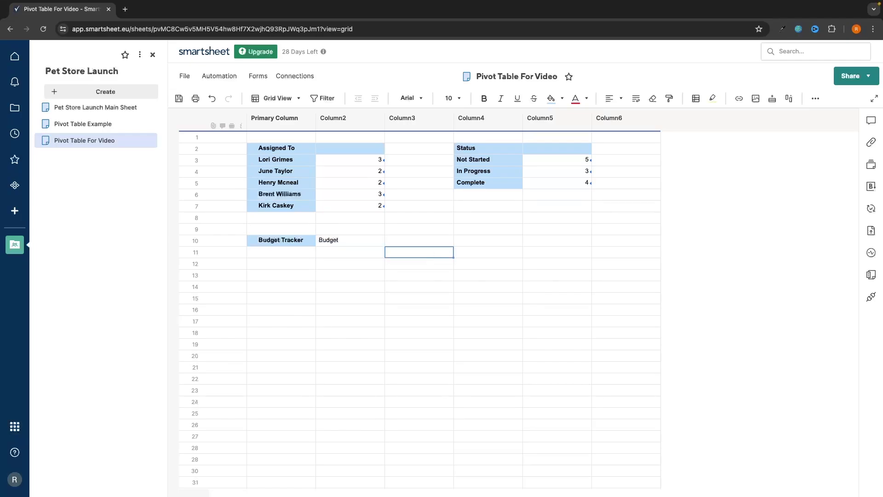
key("Up")
type("A")
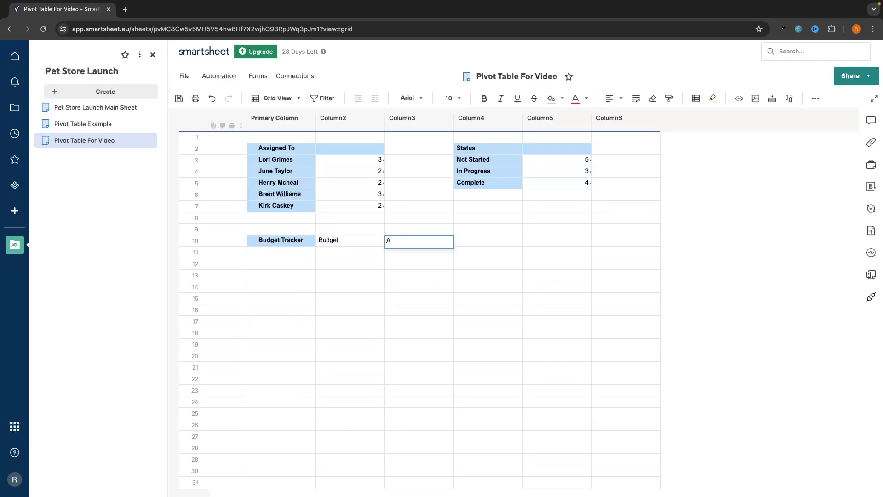
type("ctualy")
key("BackSpace")
key("Return")
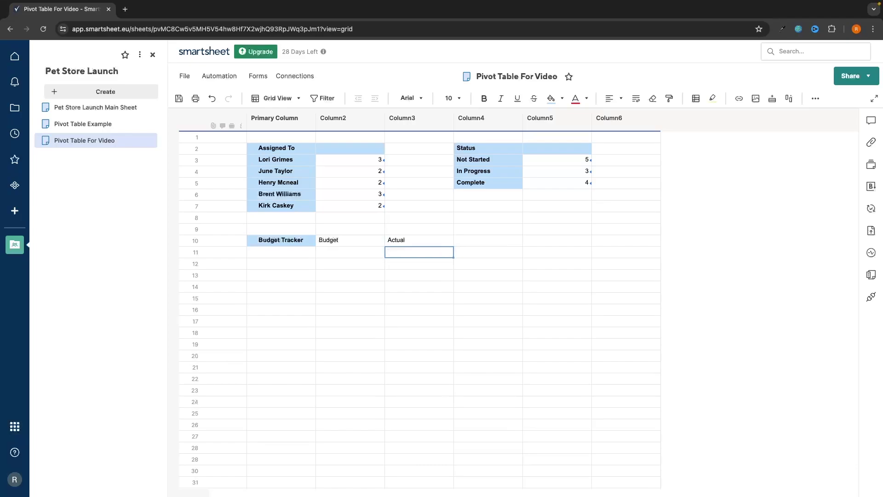
Make the Budget and Actual headings in row 10 bold with a light blue fill.
left_click_drag(338, 241, 409, 241)
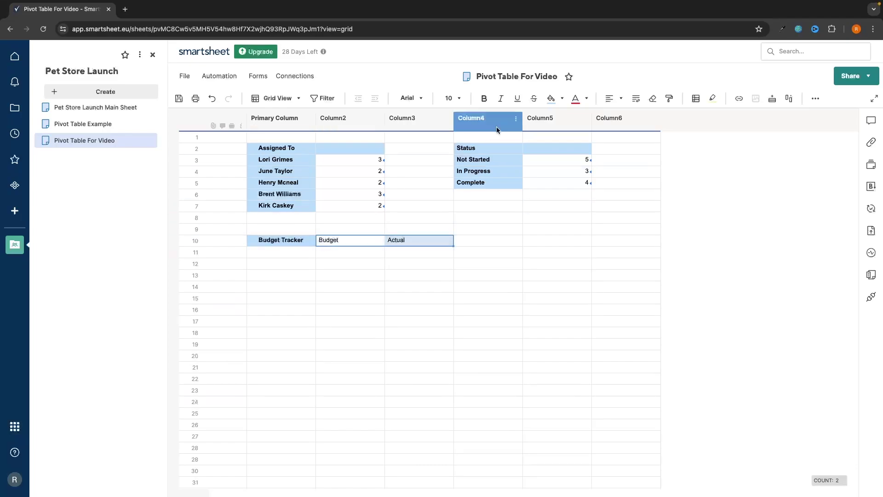
left_click(484, 98)
left_click(456, 254)
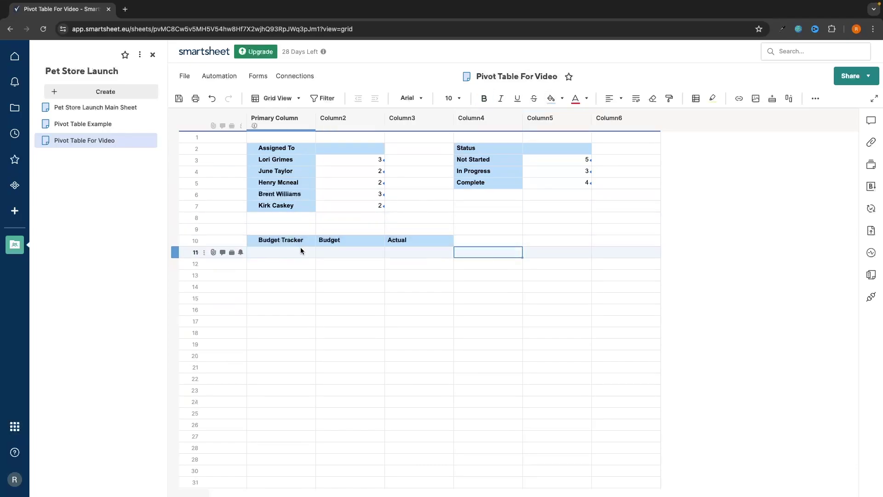
Check the phase names in Pet Store Launch Main Sheet and list Planning, Testing and Execution below Budget Tracker in rows 11 to 13.
left_click_drag(300, 251, 314, 306)
left_click(325, 241)
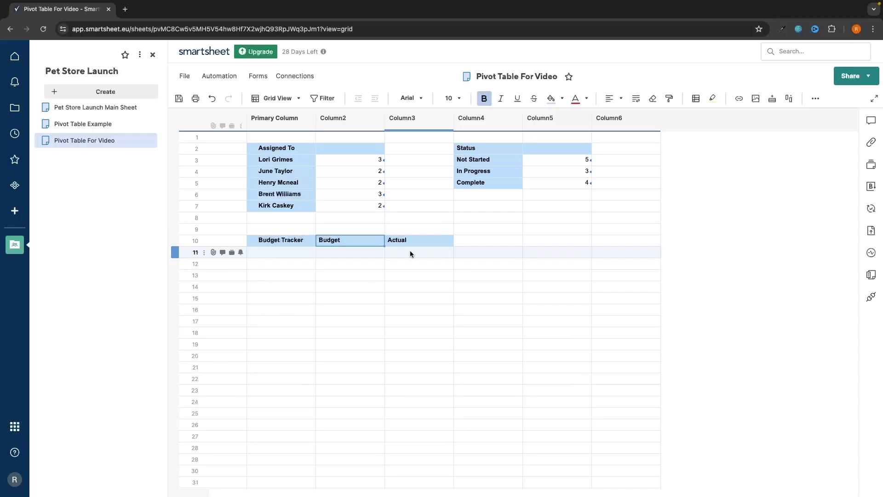
left_click(102, 107)
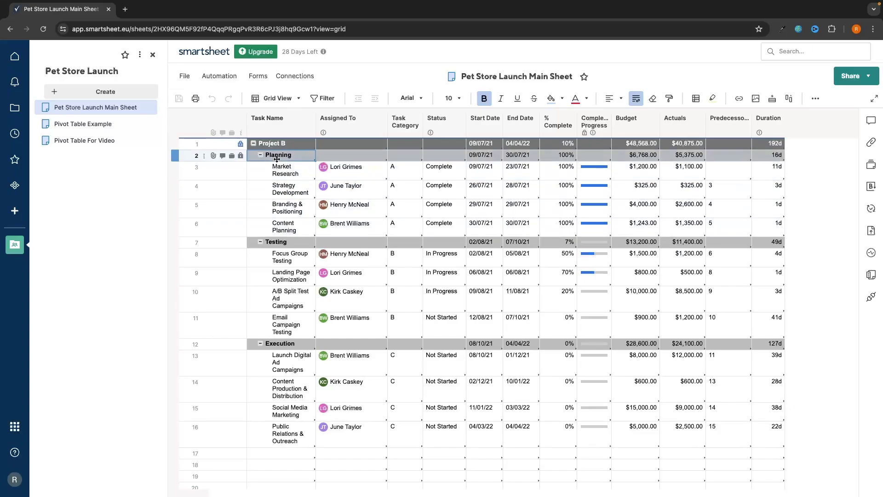
left_click(288, 242)
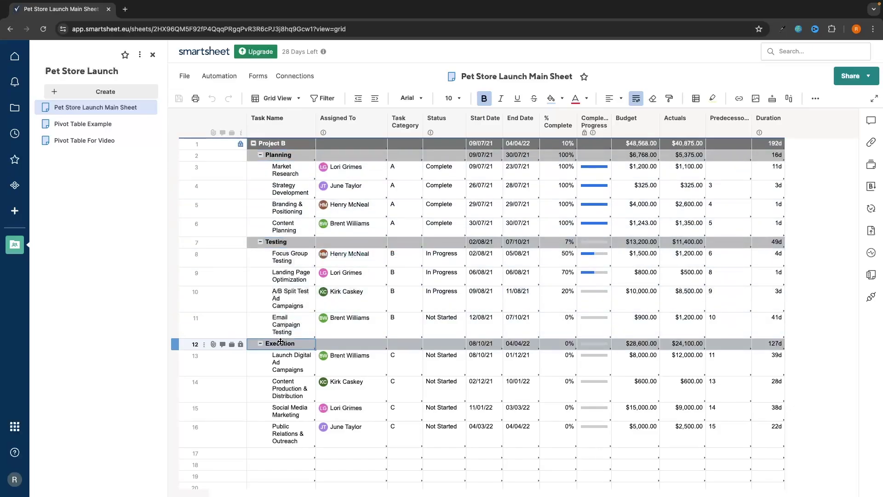
left_click(81, 140)
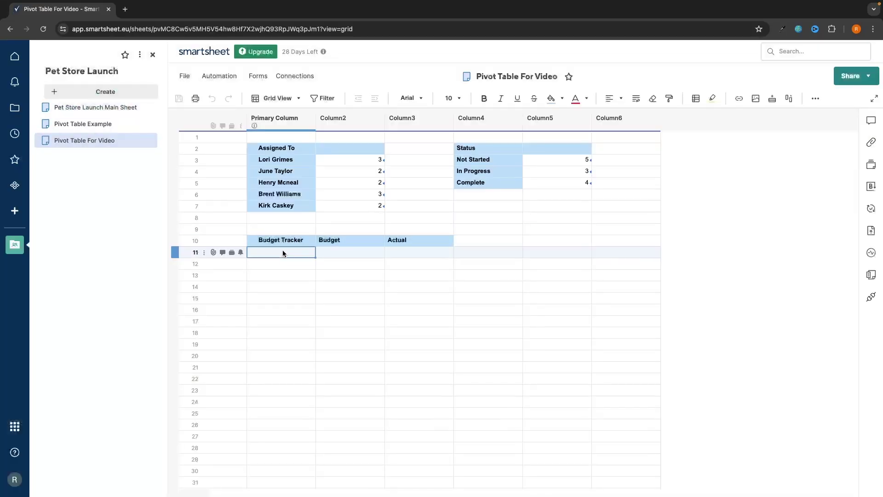
type("Plannin")
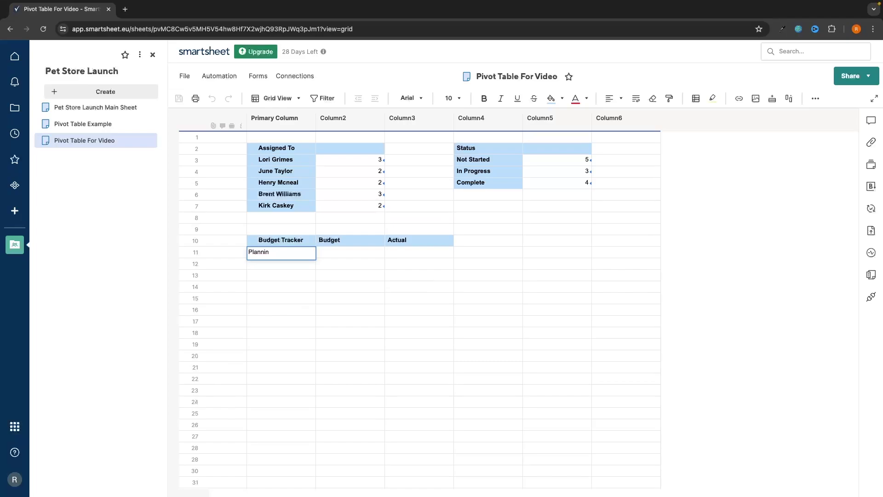
type("gg")
key("BackSpace")
key("Return")
type("Testi")
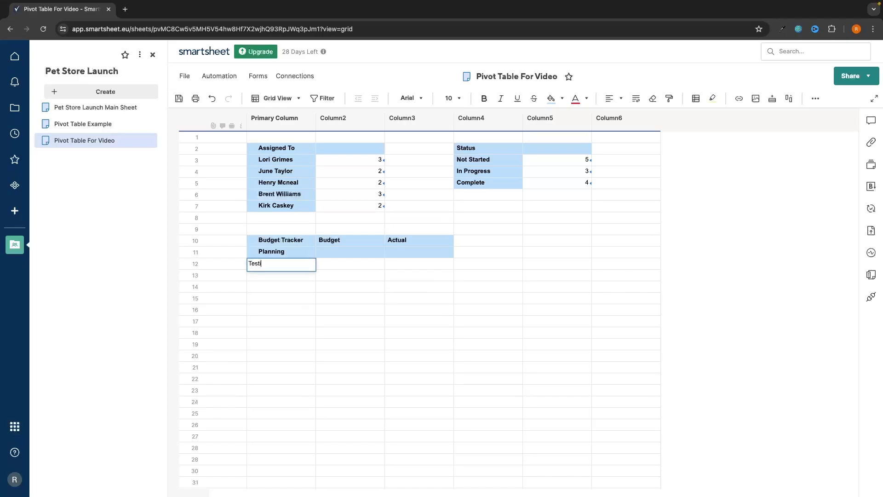
type("ng")
key("Return")
type("Execution")
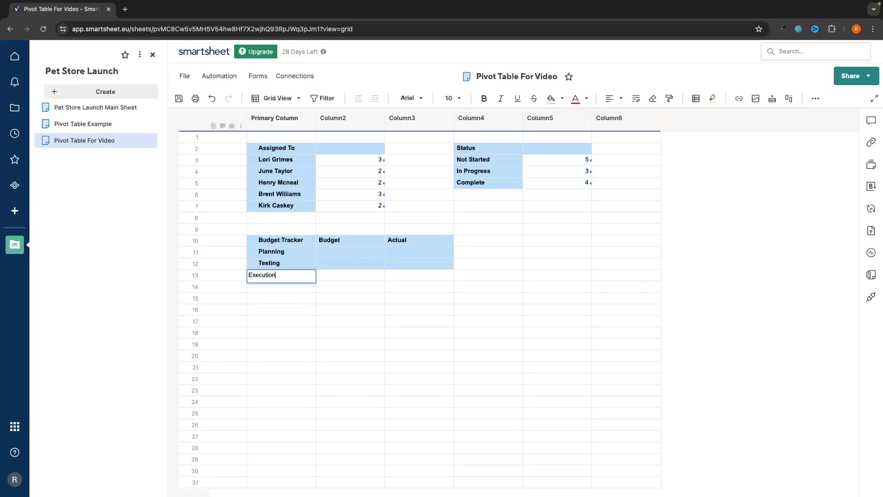
key("Return")
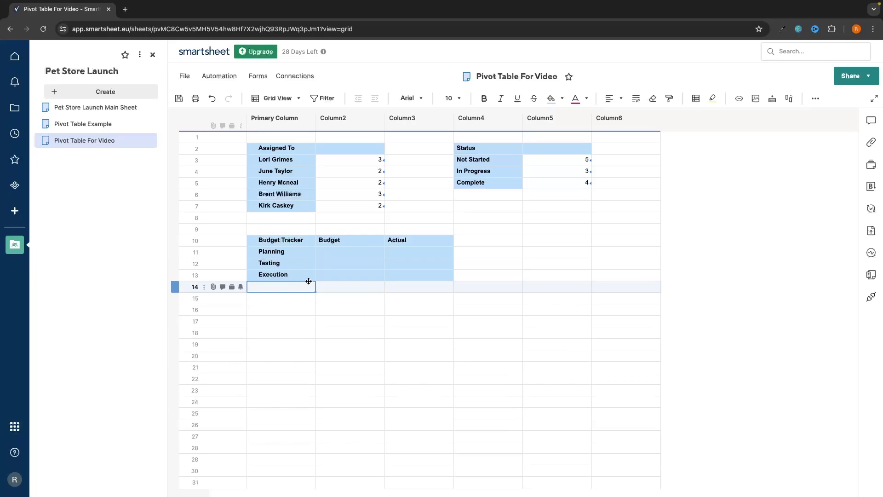
Reset the fill of the cells under Budget and Actual in rows 11 to 13 to Automatic.
left_click_drag(322, 252, 419, 276)
left_click(562, 99)
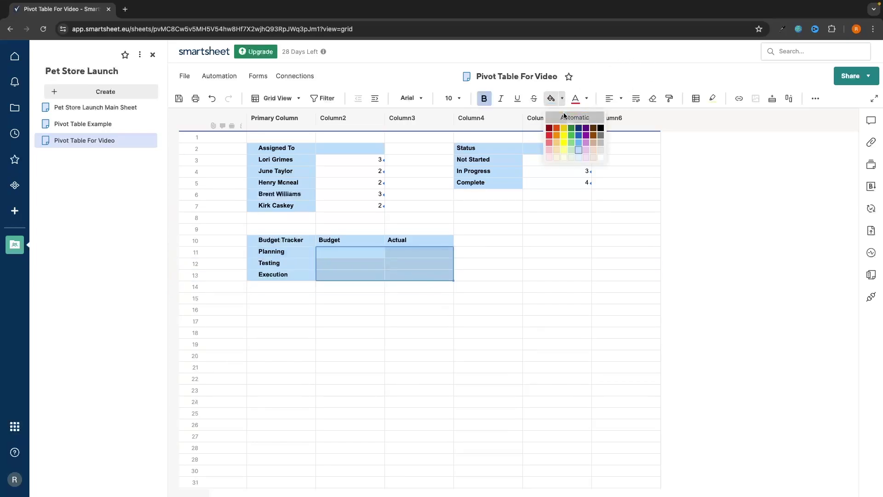
left_click(564, 117)
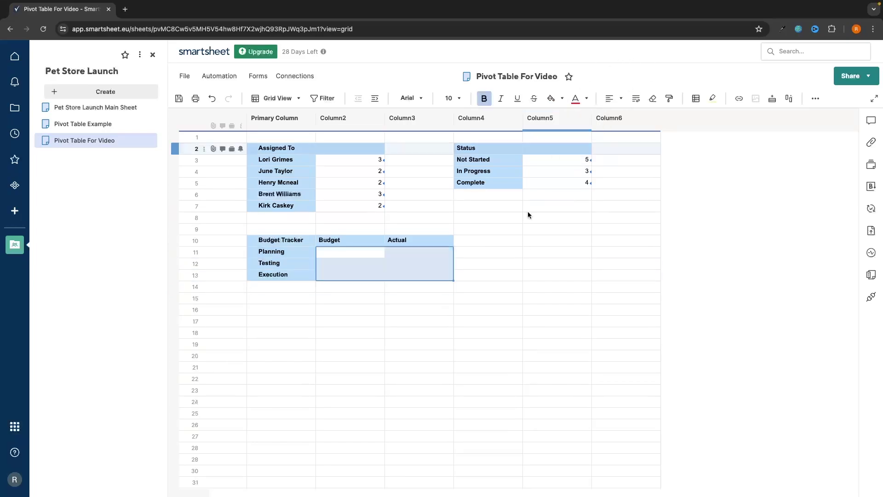
Start a VLOOKUP formula in the Budget cell of the Planning row.
double_click(351, 252)
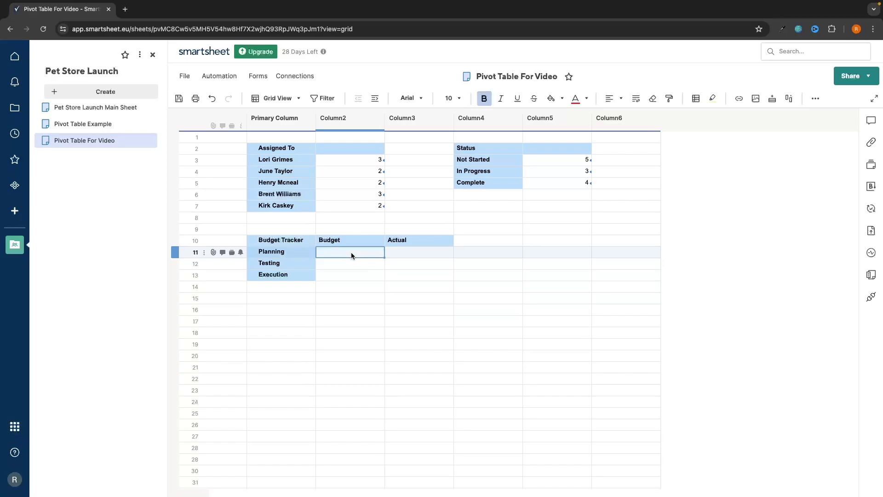
type("=")
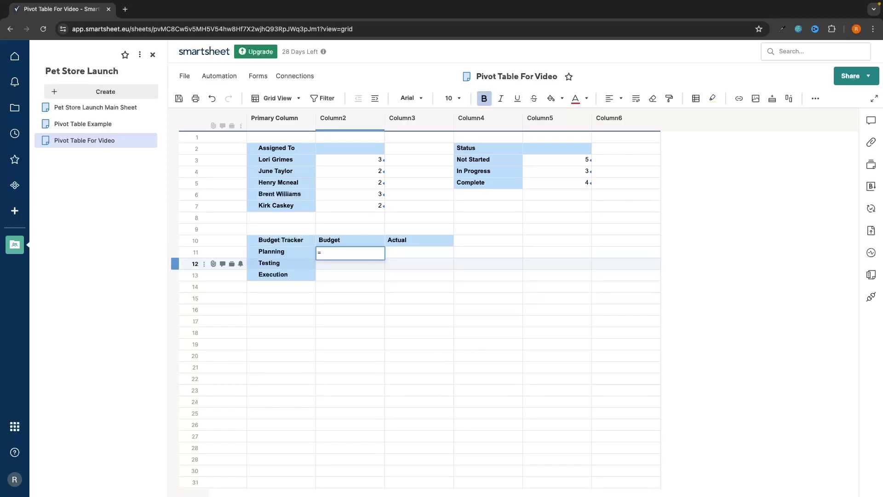
type("VLOOKUP(")
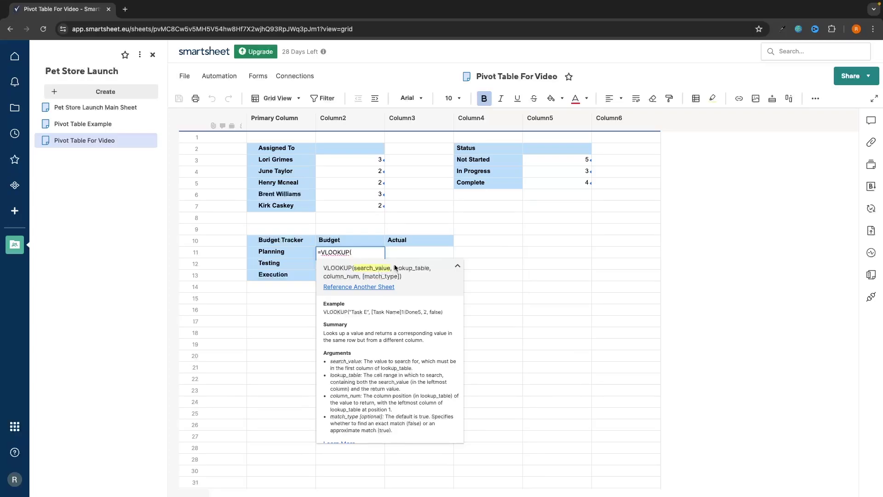
Examine the task names and columns in Pet Store Launch Main Sheet, then return to Pivot Table For Video.
left_click(147, 107)
right_click(367, 121)
left_click(341, 126)
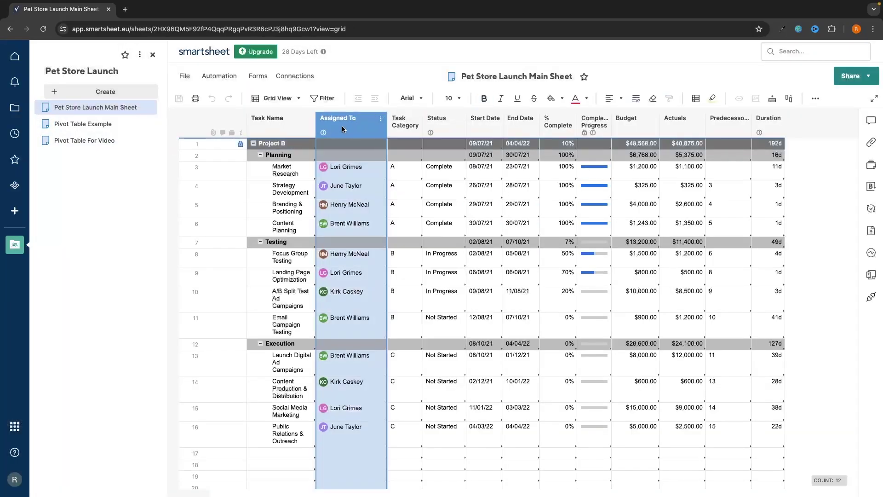
left_click(214, 171)
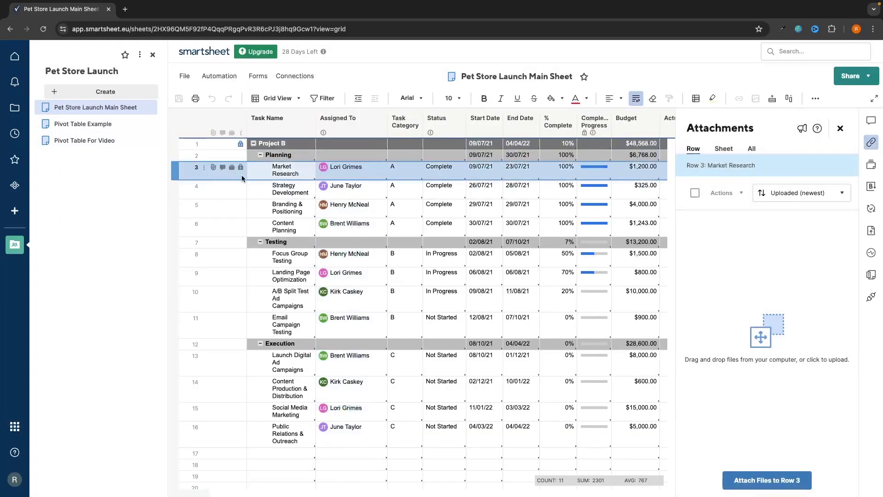
left_click(92, 140)
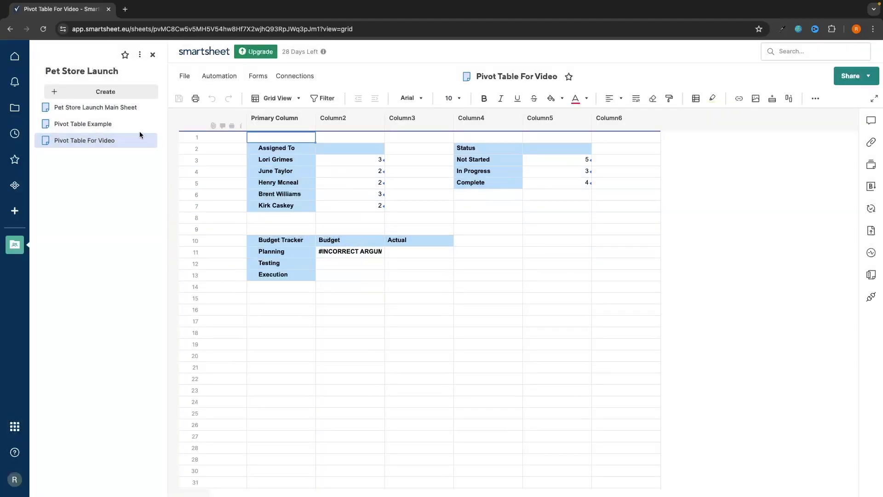
left_click(105, 108)
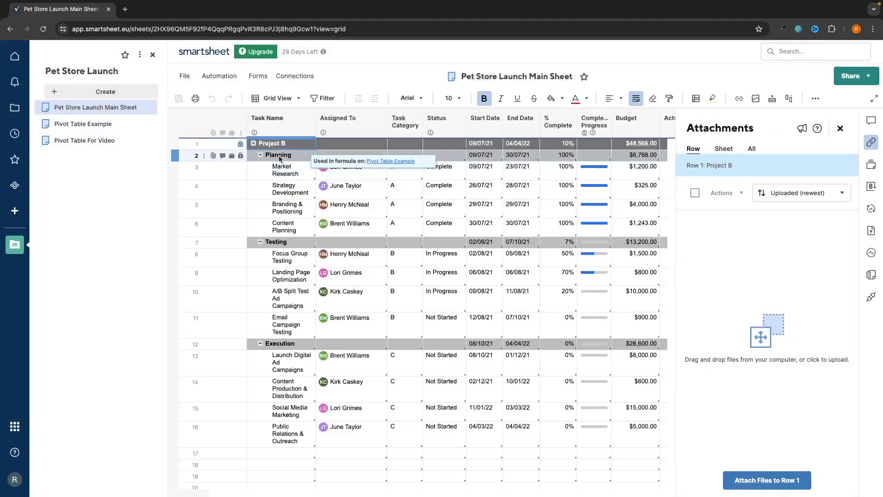
left_click(113, 142)
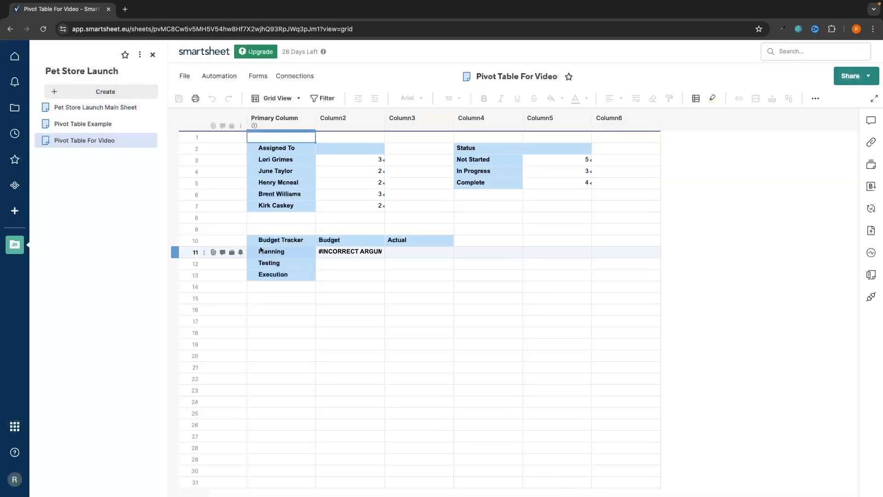
double_click(345, 253)
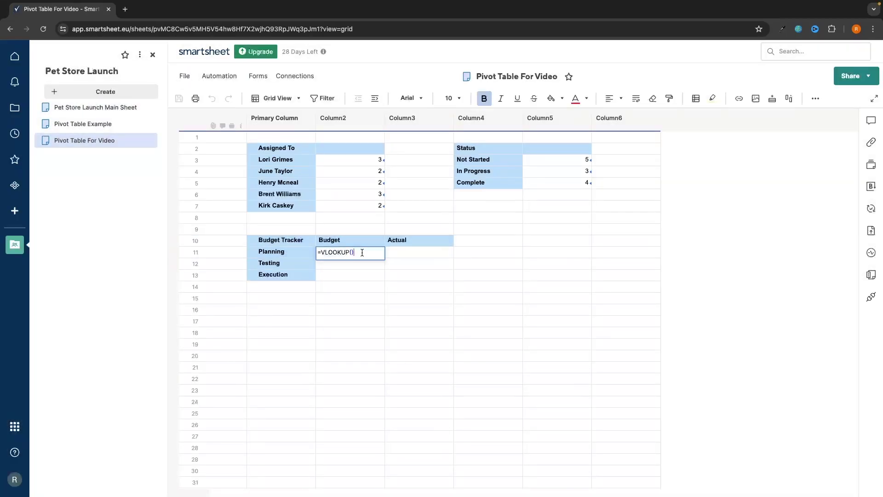
key("BackSpace")
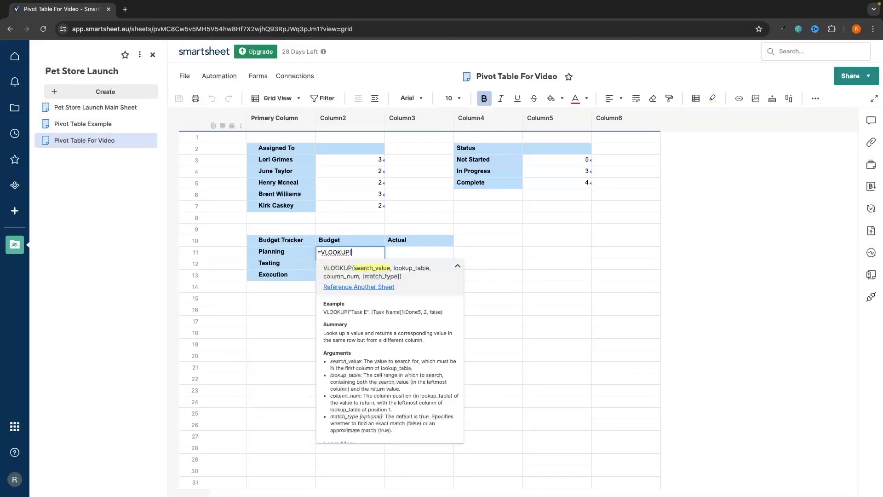
left_click(282, 253)
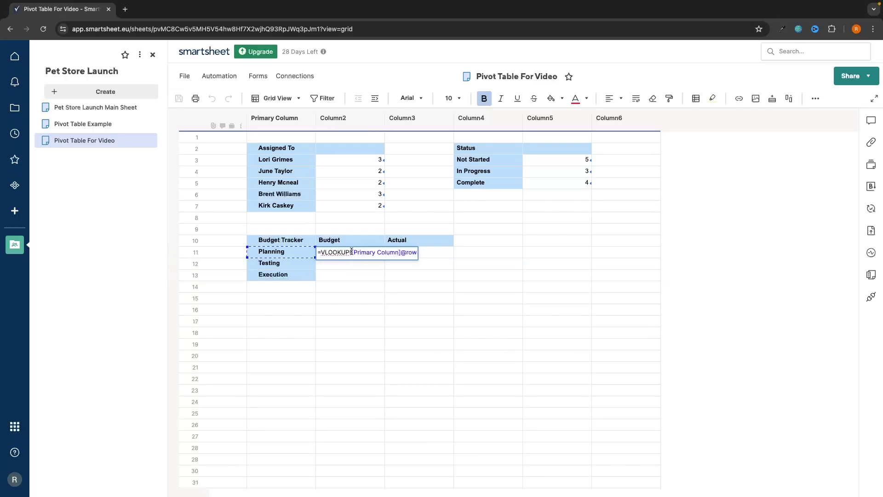
left_click_drag(352, 252, 449, 255)
type("\"Pl")
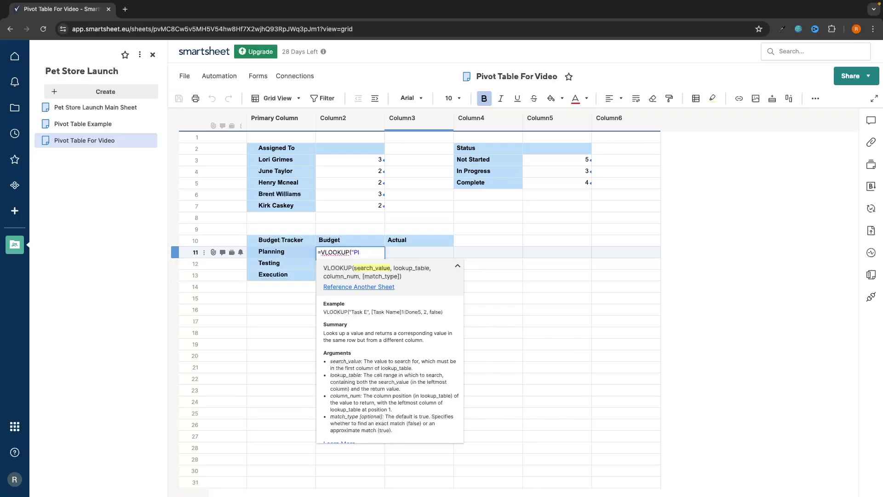
left_click(252, 251)
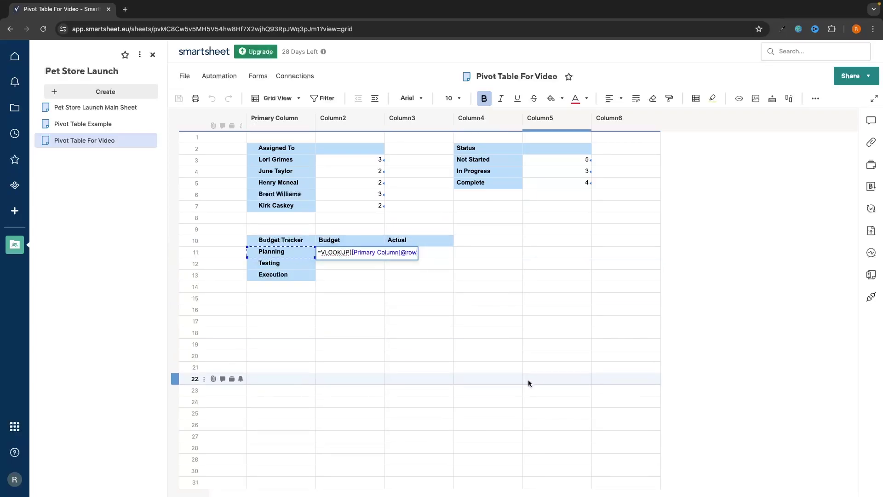
type(",")
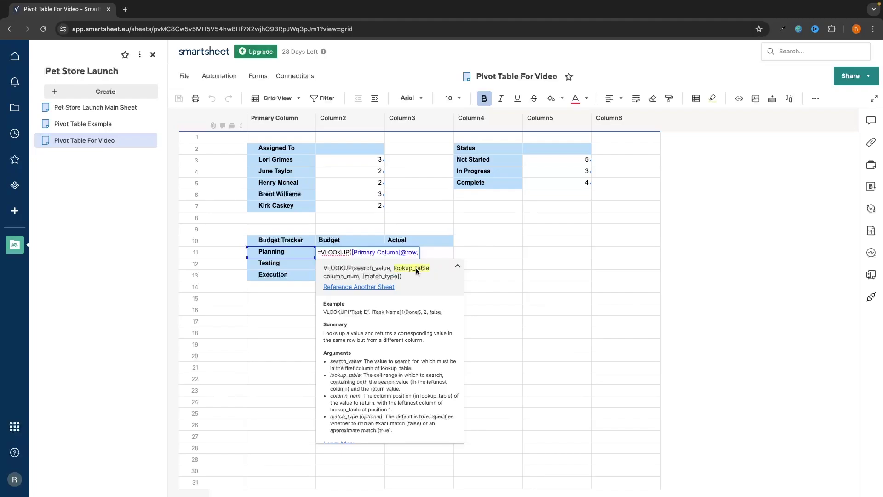
Insert a reference to Pet Store Launch Main Sheet columns Task Name through Duration as the VLOOKUP lookup table.
left_click(388, 286)
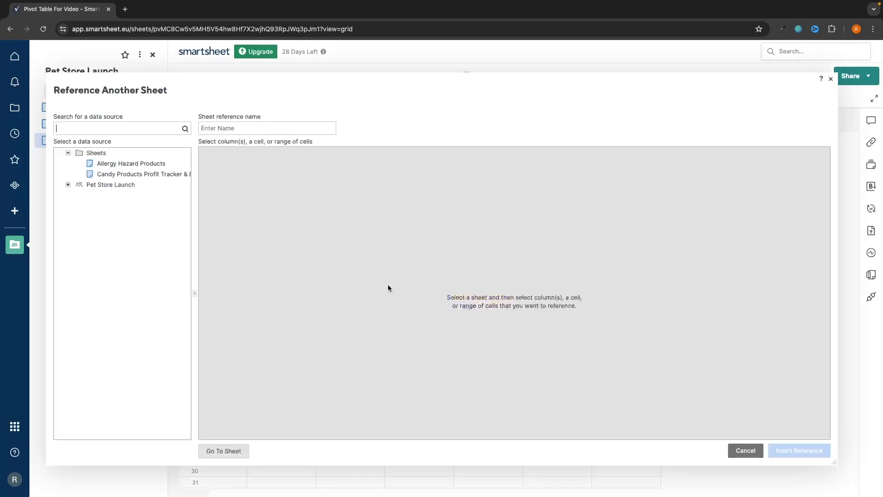
left_click(68, 184)
left_click(106, 195)
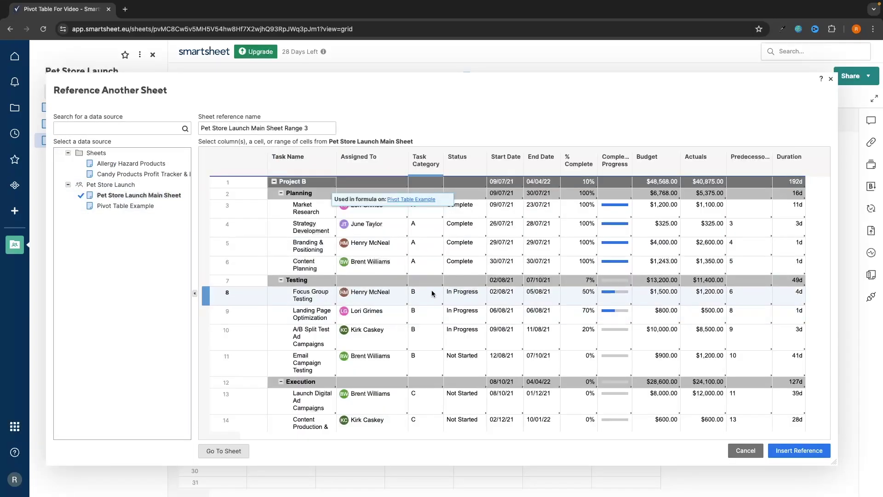
left_click(292, 168)
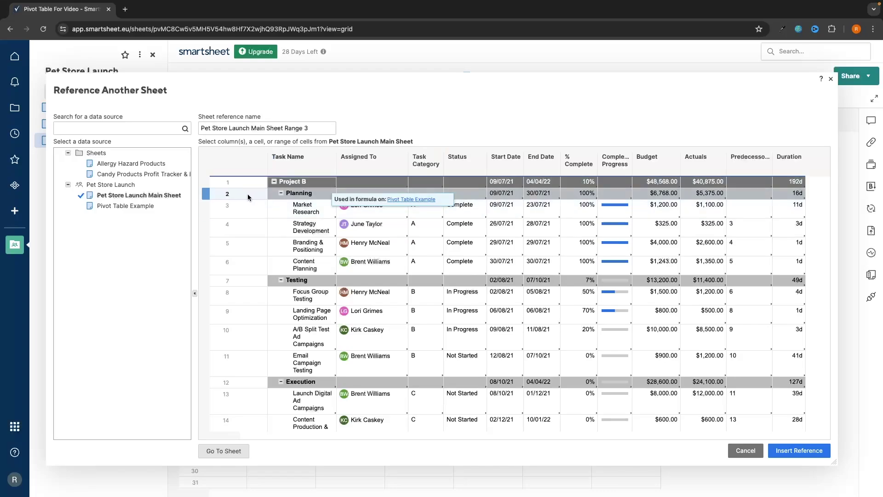
left_click(301, 166)
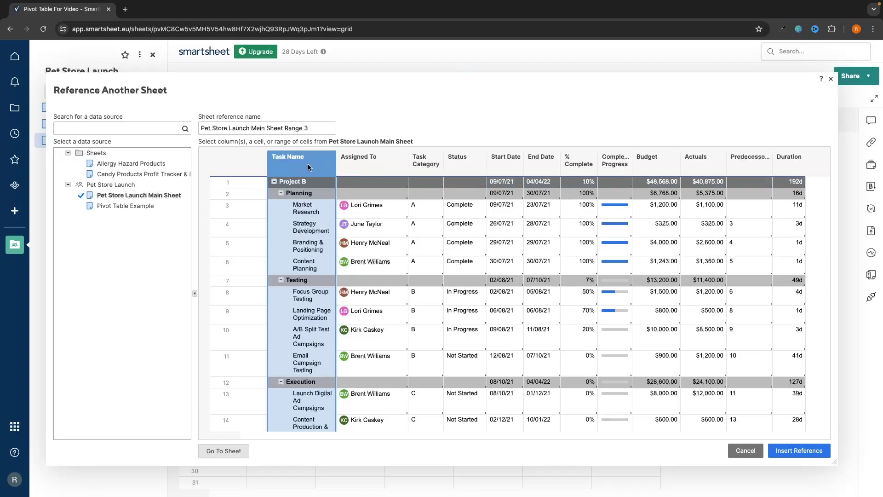
left_click(799, 160, "shift")
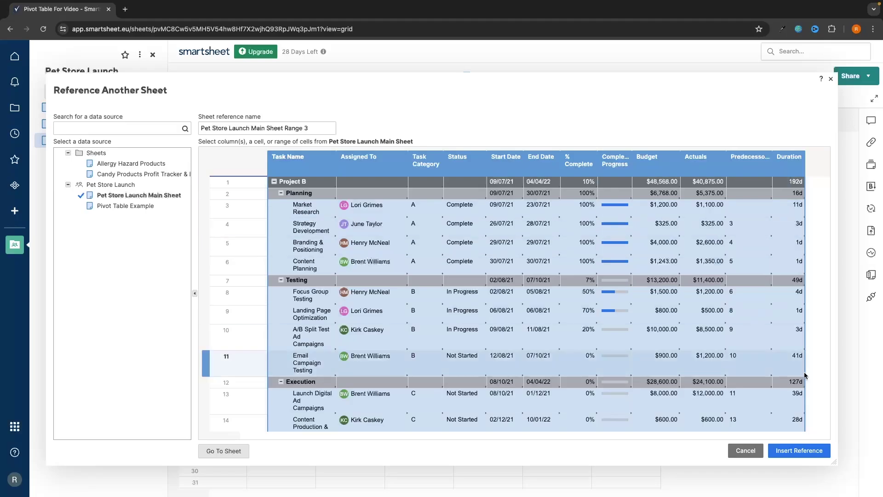
left_click(792, 451)
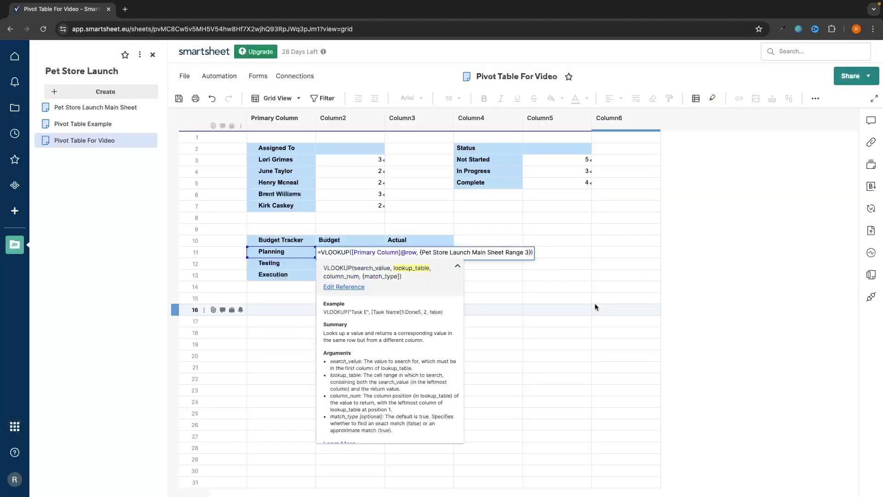
Reopen the Pet Store Launch Main Sheet Range 3 reference and review the columns and rows it covers.
left_click(350, 287)
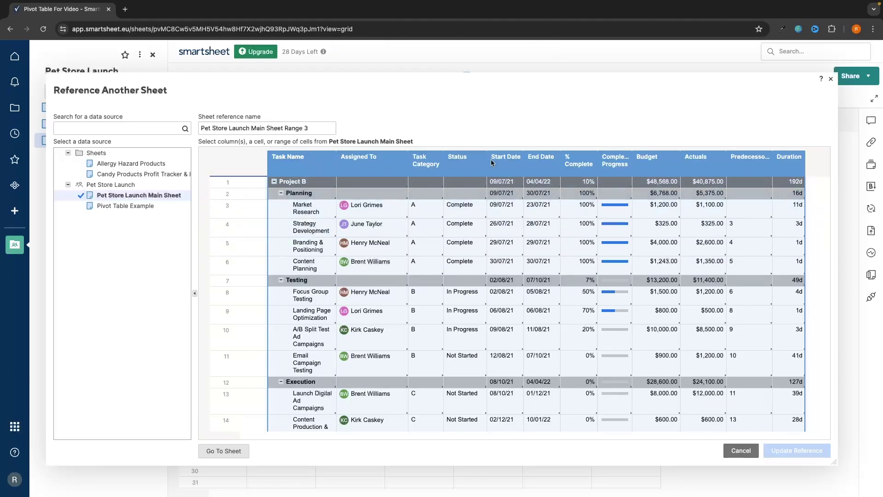
left_click_drag(318, 180, 793, 421)
left_click(796, 450)
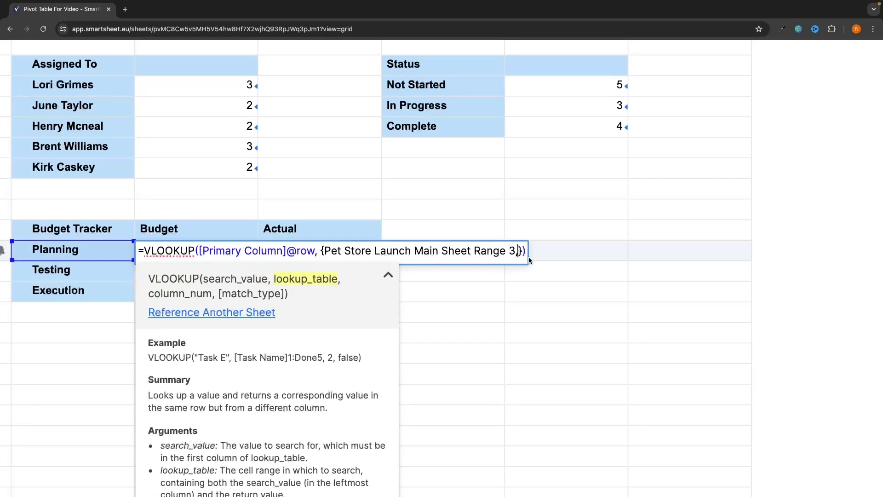
Move the comma outside the Range 3 reference in the Planning budget VLOOKUP to start the column number argument.
key("BackSpace")
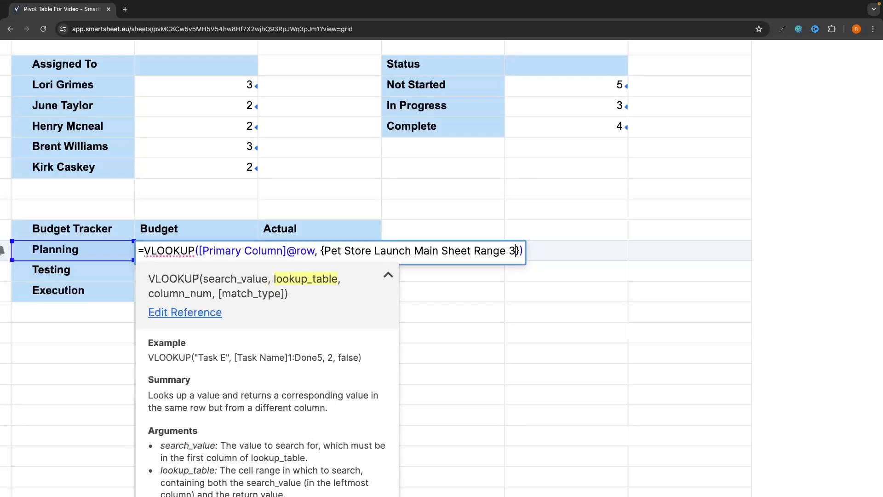
key("Right")
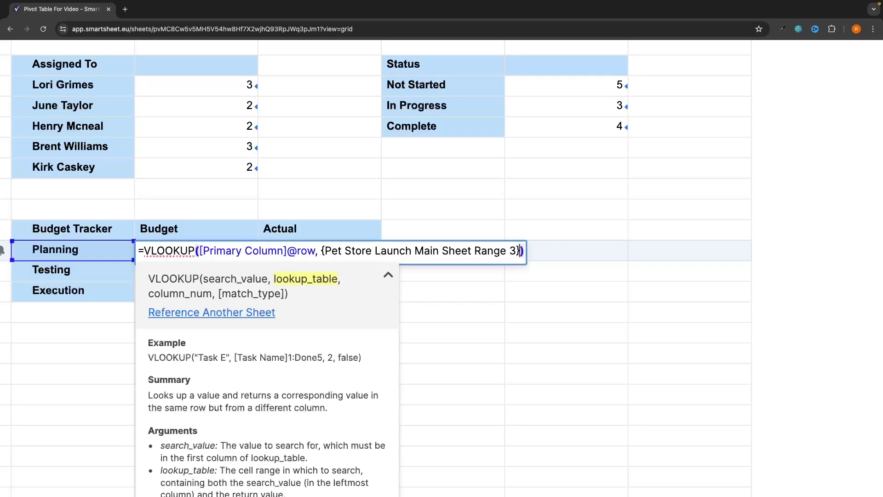
type(",")
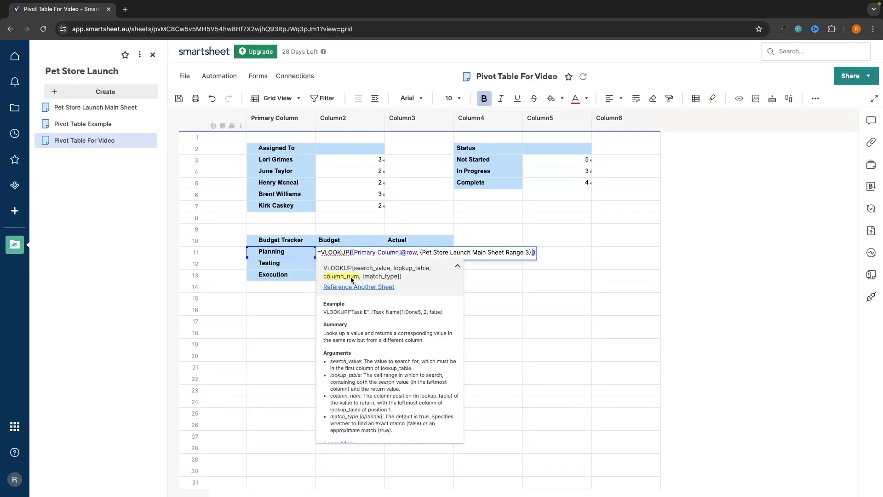
Preview Pet Store Launch Main Sheet as a reference source to count the Budget column's position, without inserting a reference.
left_click(354, 287)
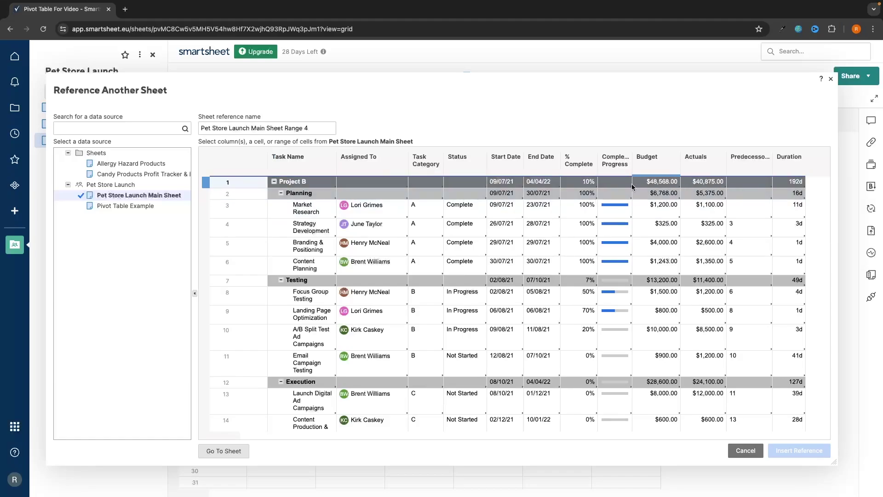
key("Escape")
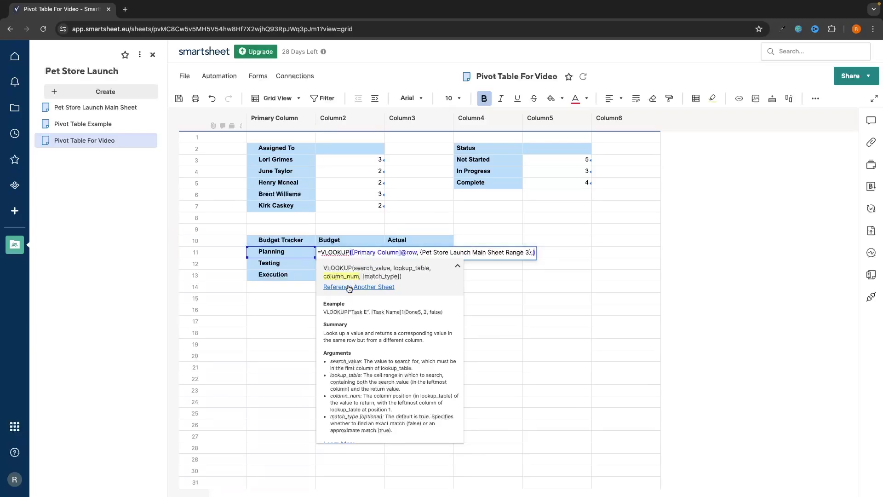
left_click(351, 287)
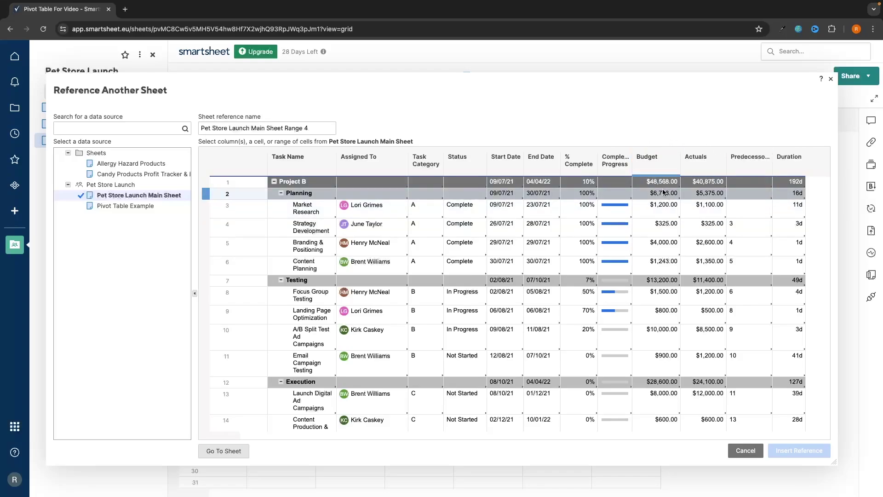
left_click(745, 450)
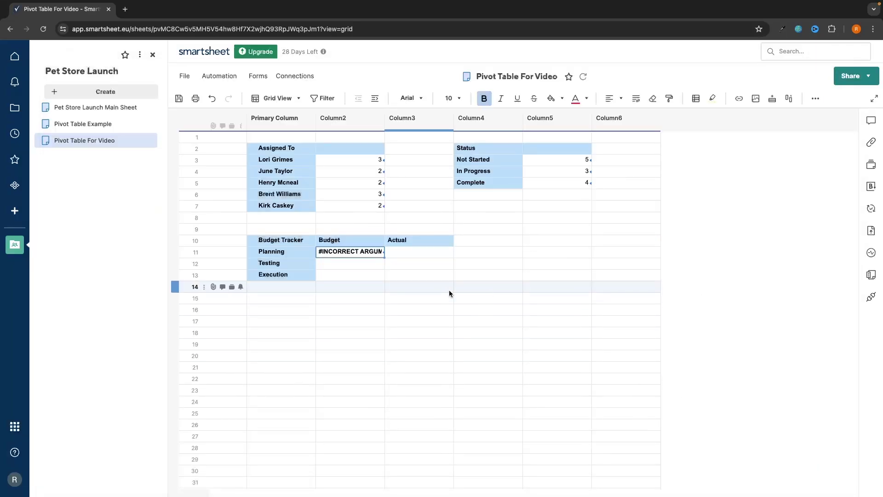
Complete the Planning budget VLOOKUP with column number 9 and match type false.
double_click(357, 255)
left_click(531, 253)
type(",")
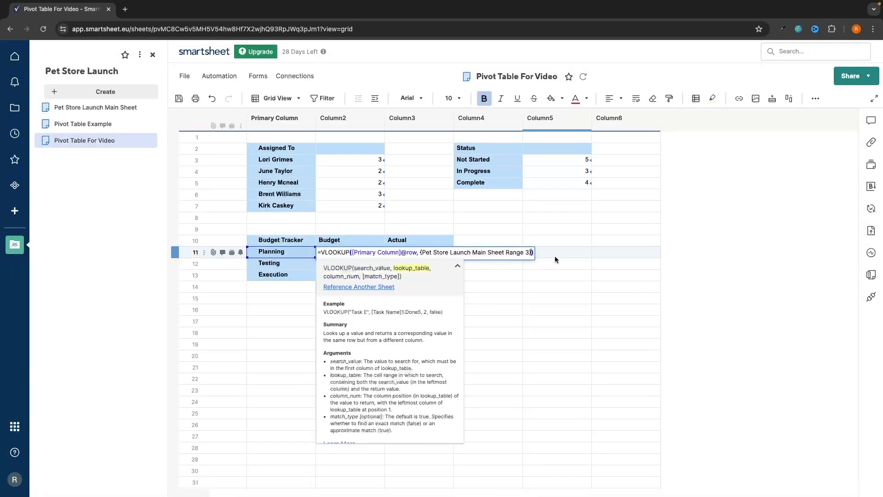
type("9")
type(",")
type("false")
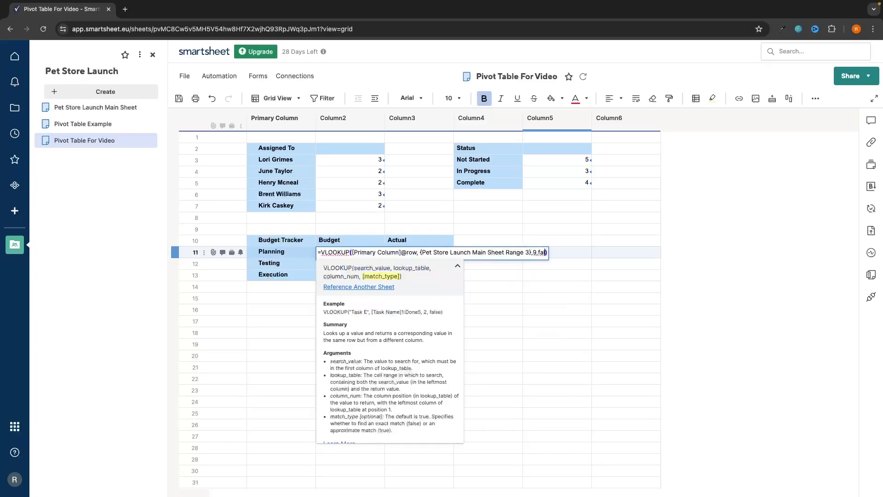
key("Return")
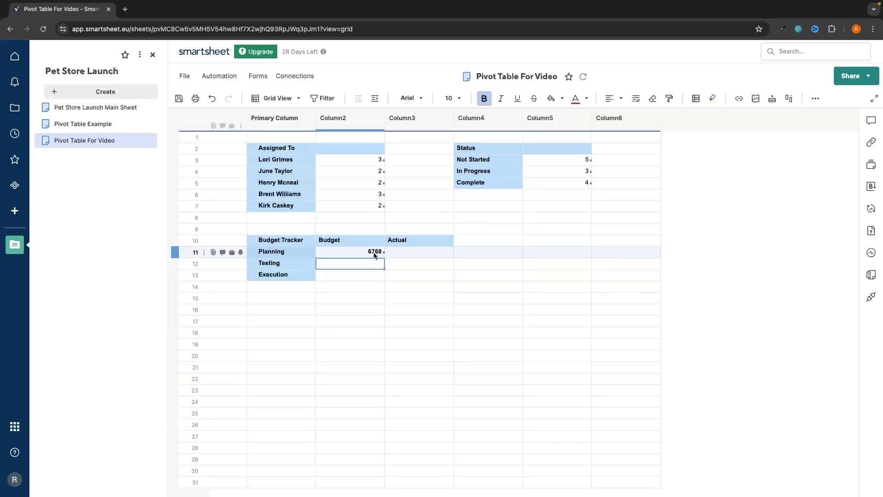
Check the Planning row's Budget in Pet Store Launch Main Sheet, then return to Pivot Table For Video.
left_click(117, 106)
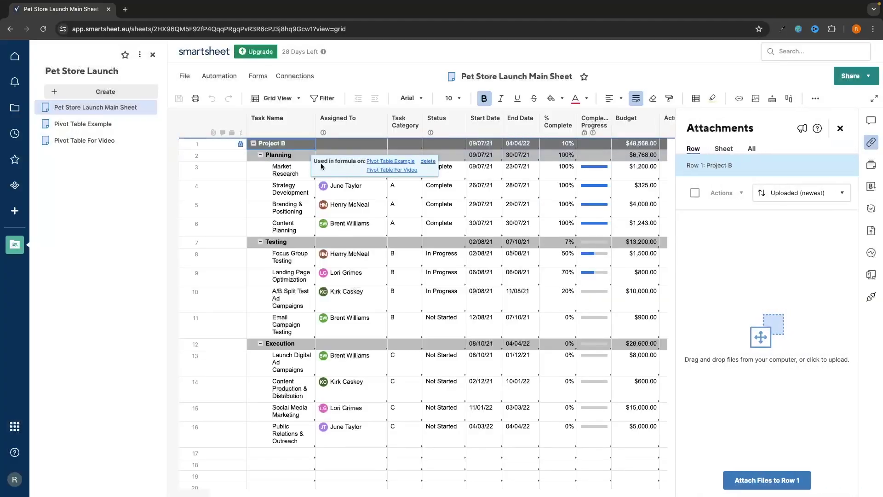
left_click(294, 155)
left_click(628, 159)
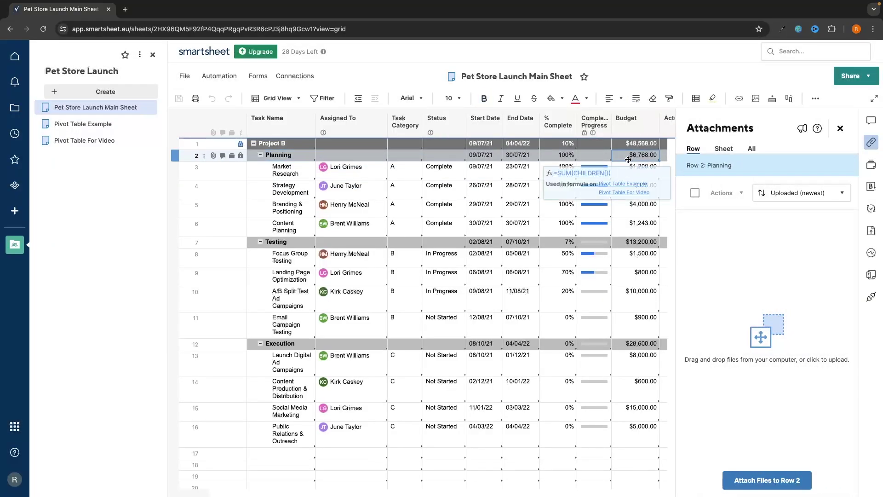
left_click(108, 150)
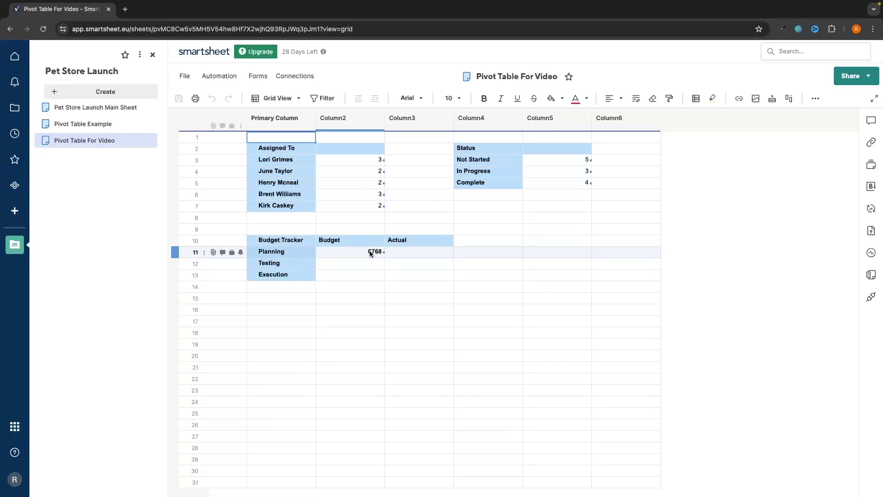
Apply dollar currency formatting to the Budget and Actual cells of the Planning, Testing and Execution rows.
left_click_drag(366, 252, 416, 278)
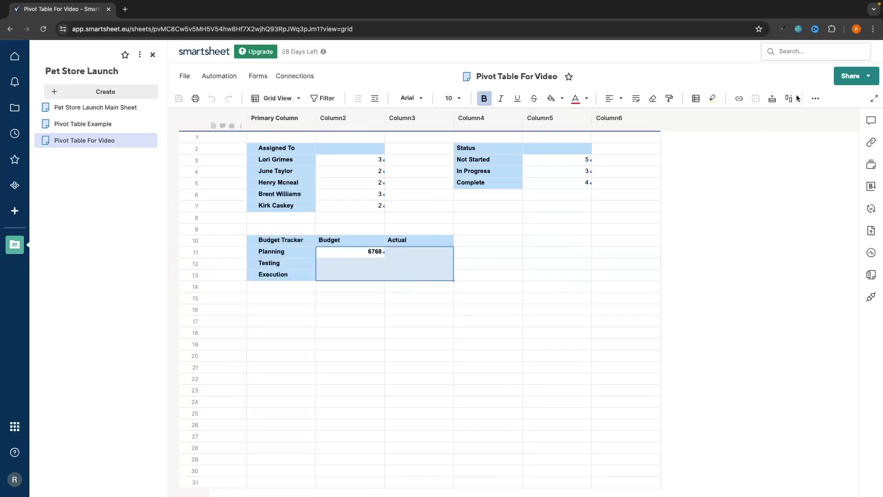
left_click(812, 98)
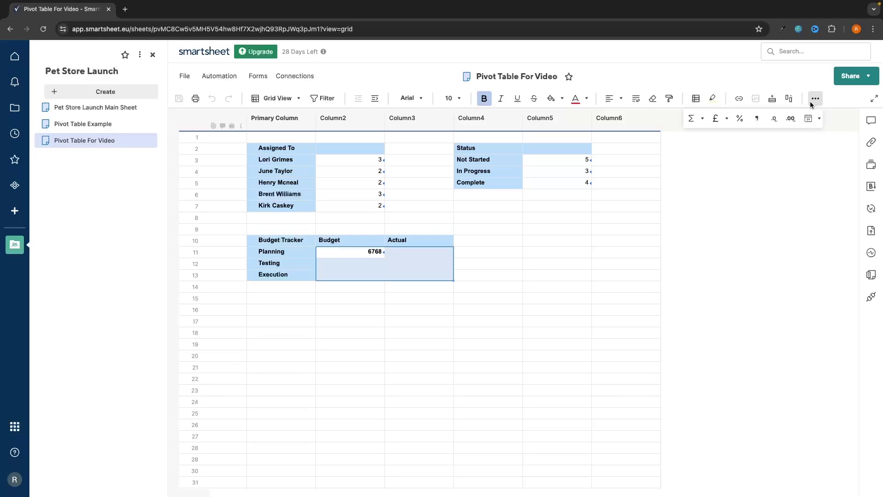
left_click(726, 118)
left_click(733, 154)
left_click(506, 265)
left_click(417, 277)
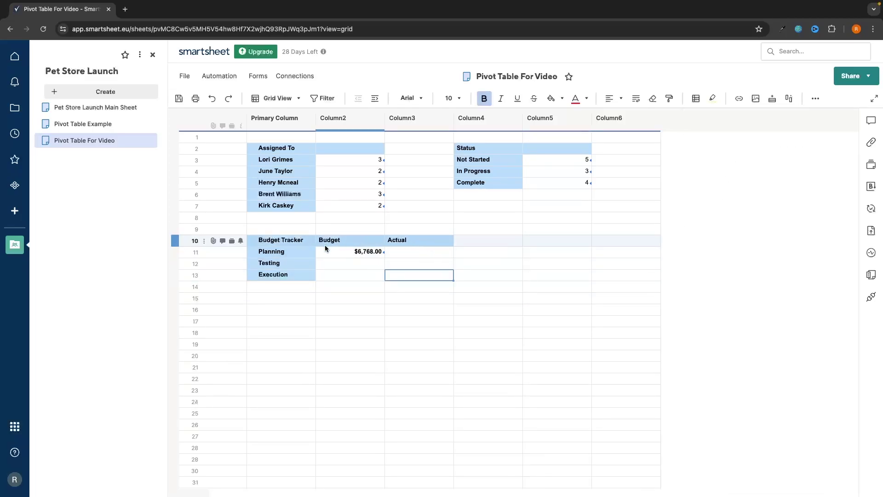
left_click(355, 254)
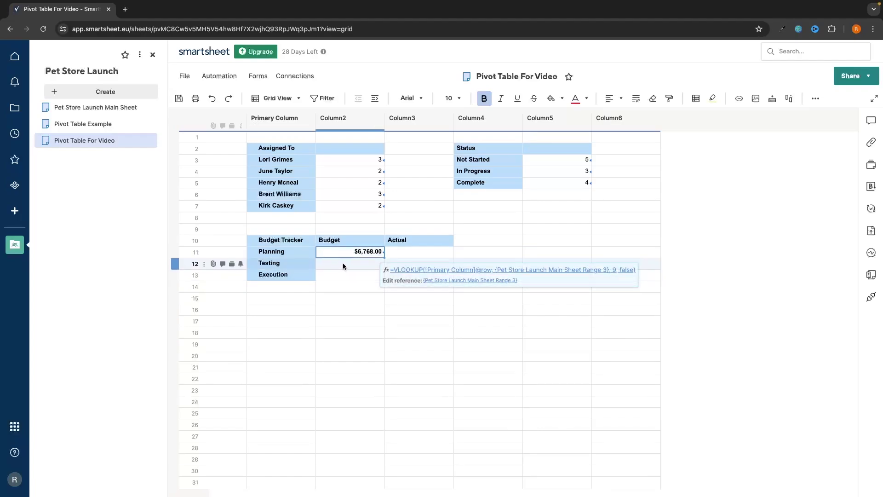
left_click(343, 263)
type("=VLOOKUP(")
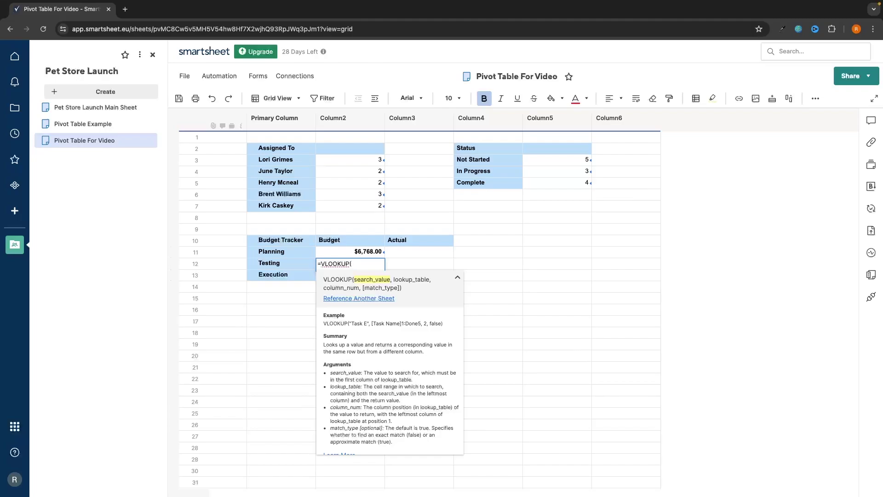
key("BackSpace")
key("BackSpace")
key("BackSpace")
key("BackSpace")
key("BackSpace")
key("BackSpace")
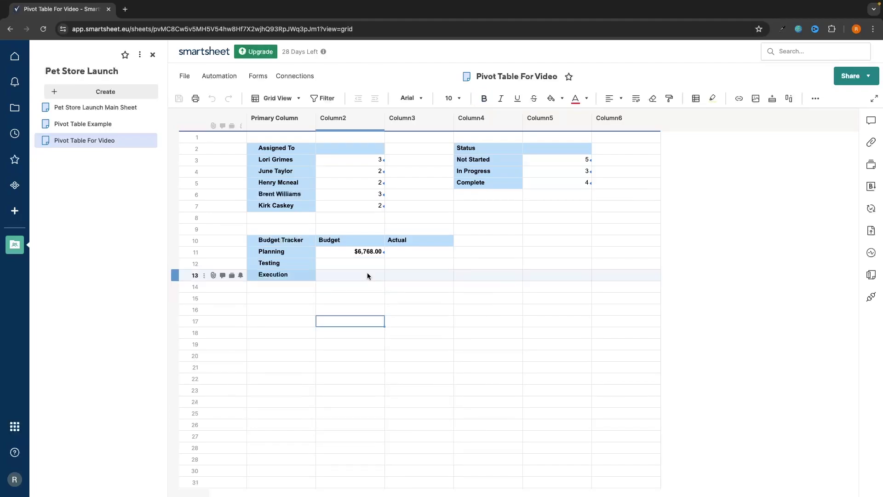
Fill the Planning budget formula down to the Testing and Execution rows.
left_click(374, 256)
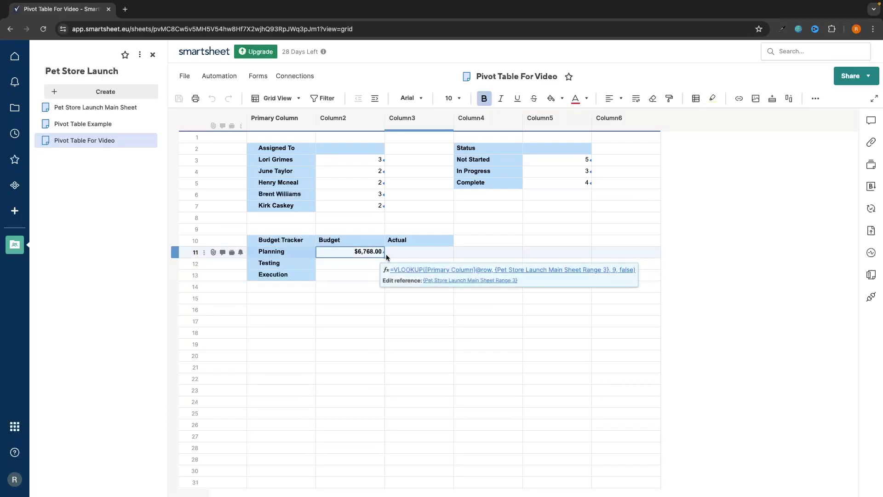
left_click_drag(384, 256, 384, 276)
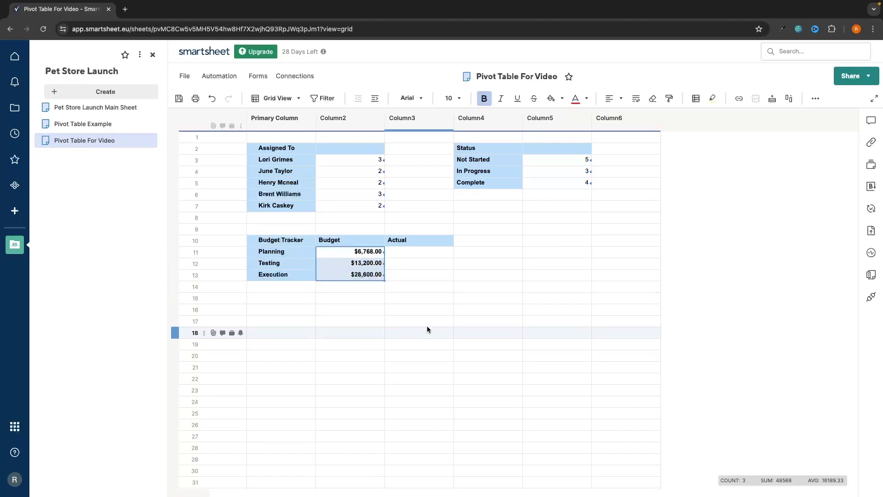
left_click(425, 321)
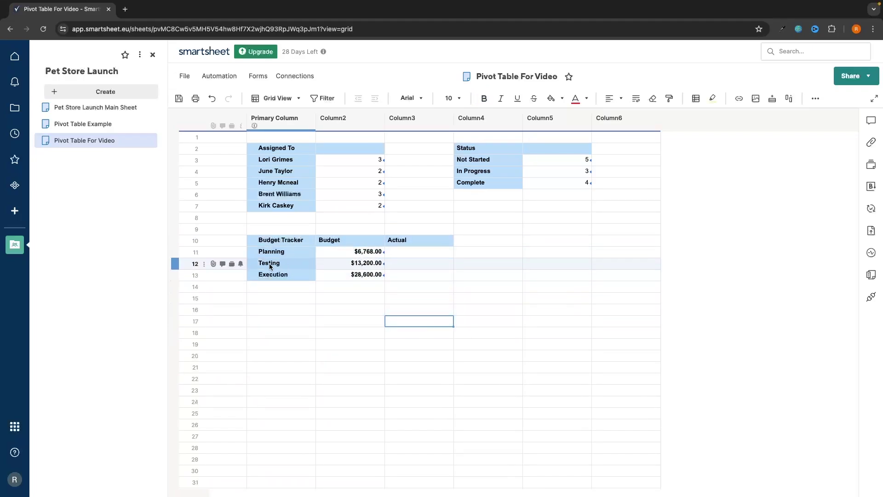
Check the Testing row's Budget in Pet Store Launch Main Sheet, then go back to Pivot Table For Video.
left_click(95, 107)
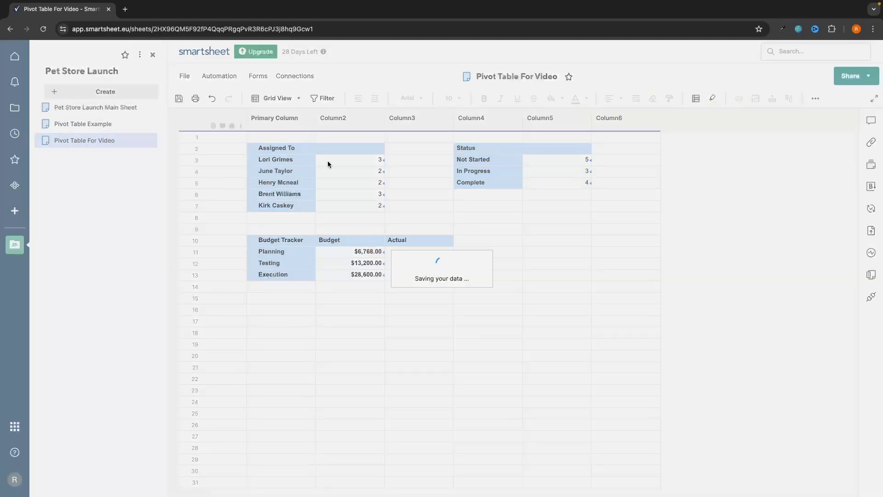
left_click(277, 241)
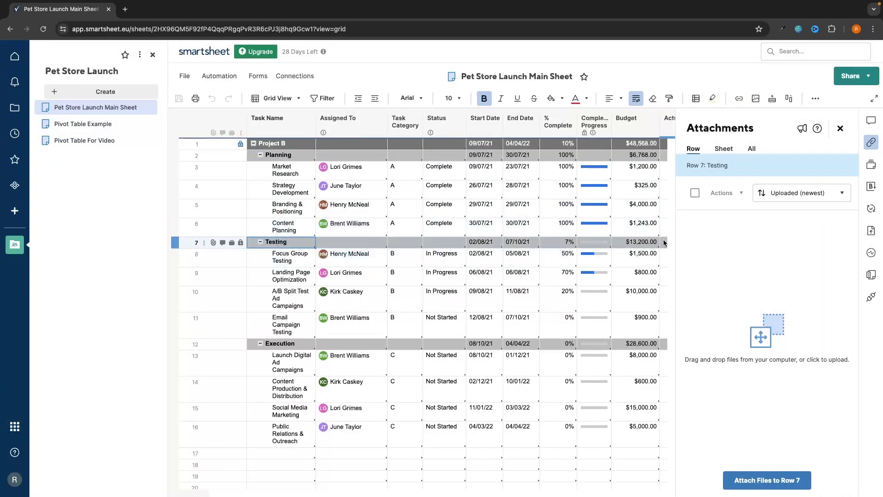
left_click(115, 140)
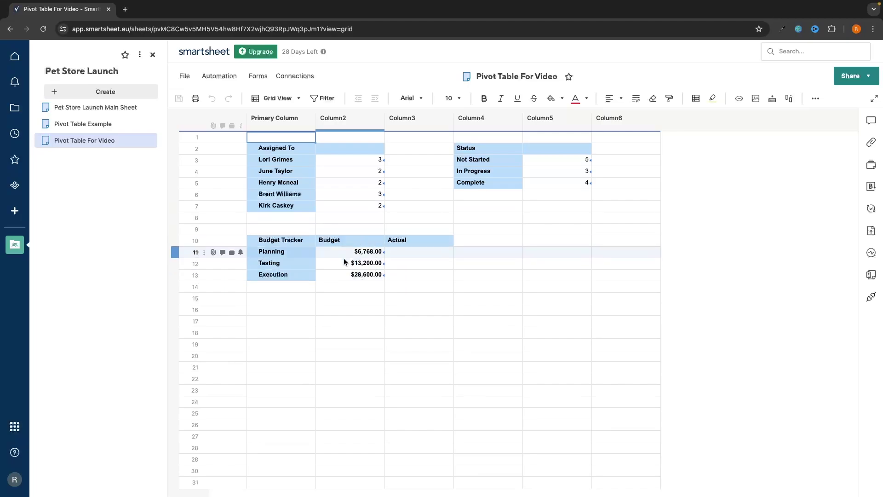
double_click(410, 251)
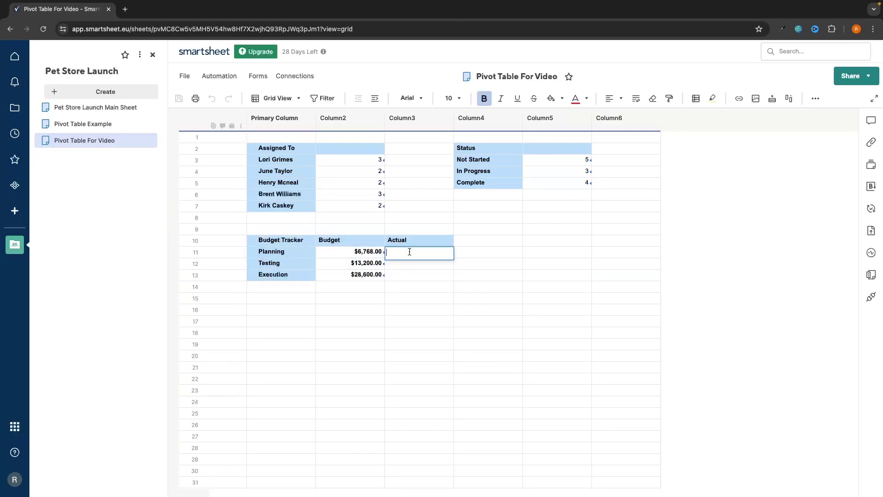
type("=VLOOKUP(")
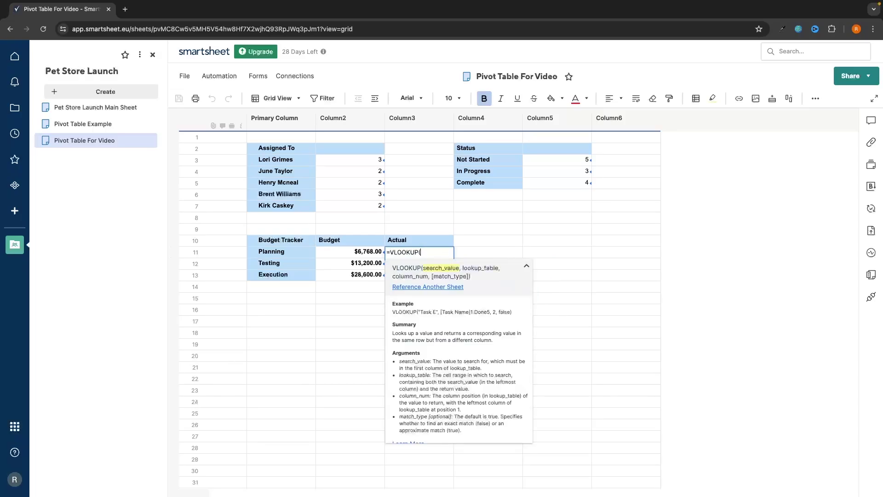
left_click(278, 253)
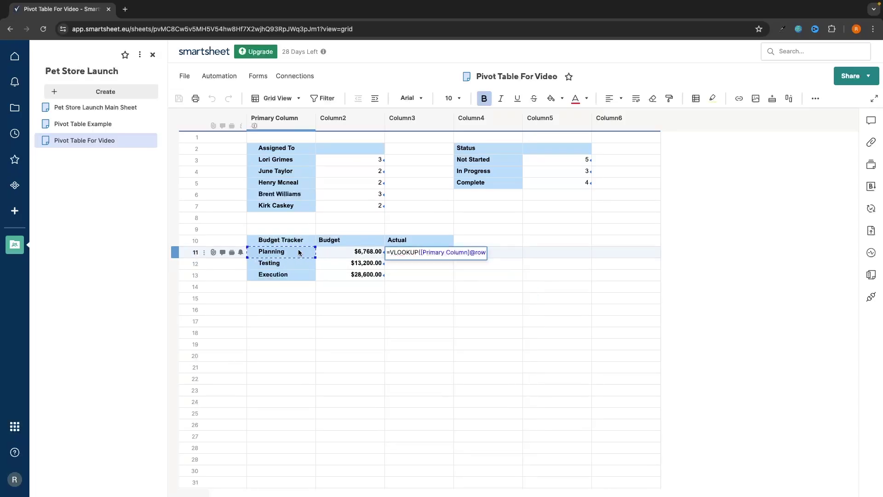
type(",")
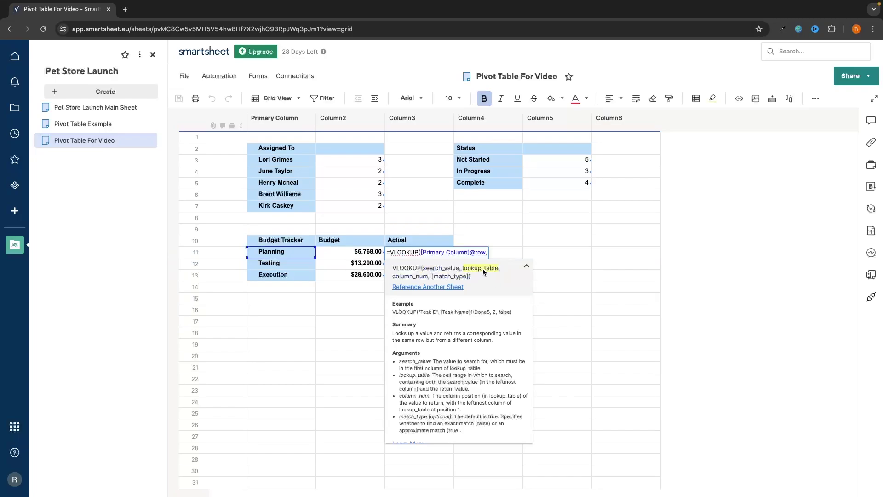
Insert Pet Store Launch Main Sheet columns Task Name through Duration as the lookup table of Planning's Actual VLOOKUP.
left_click(444, 287)
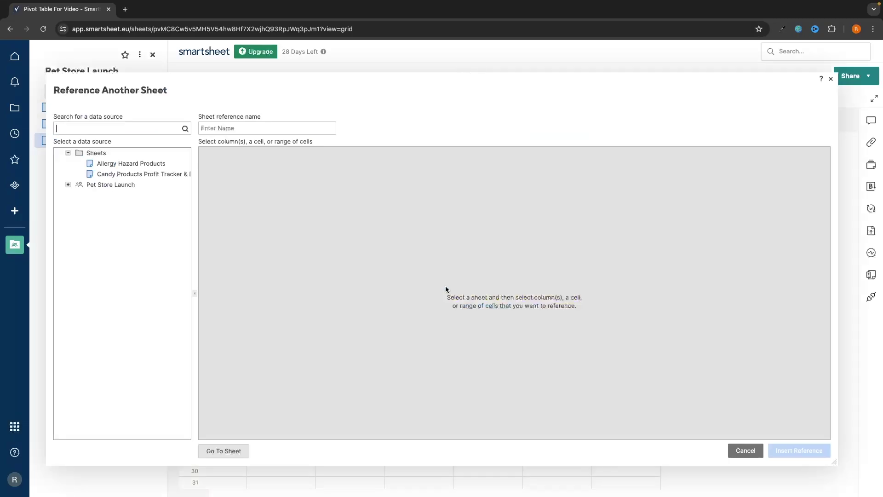
left_click(68, 184)
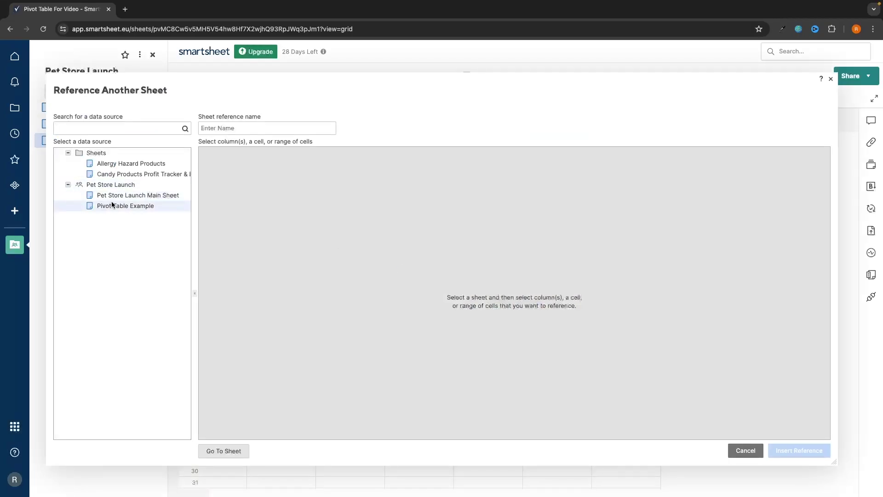
left_click(121, 205)
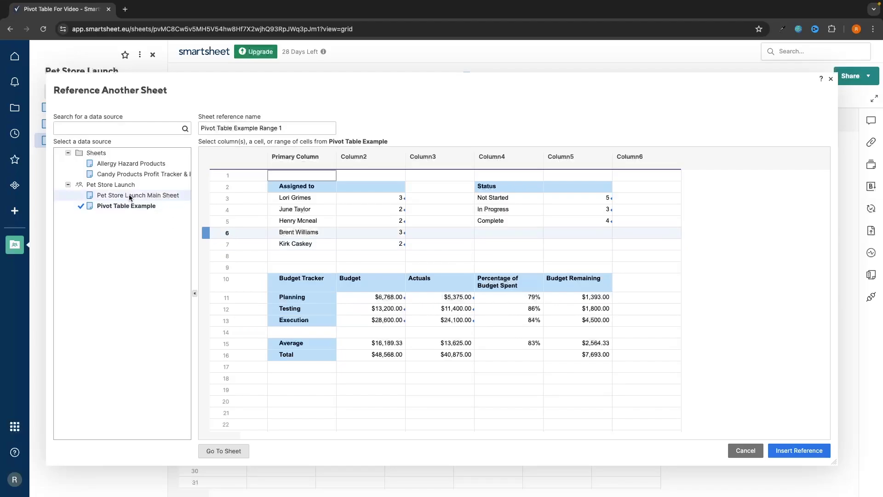
left_click(124, 195)
left_click(305, 162)
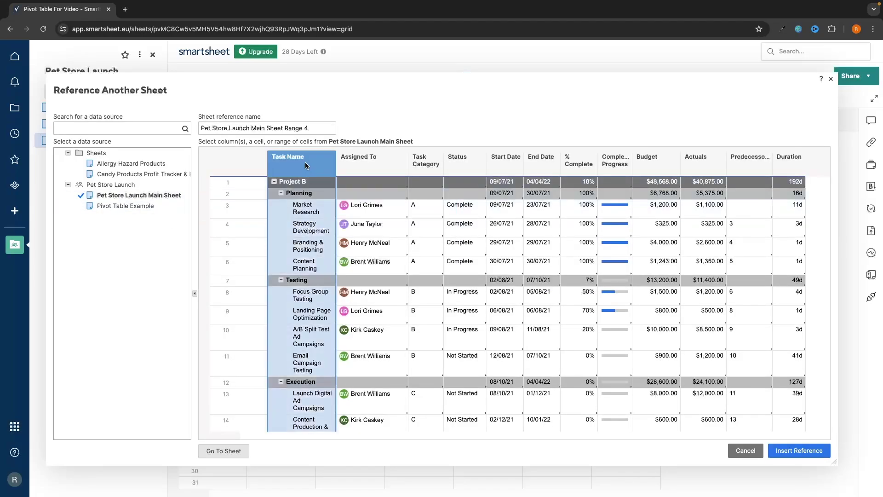
left_click(795, 161, "shift")
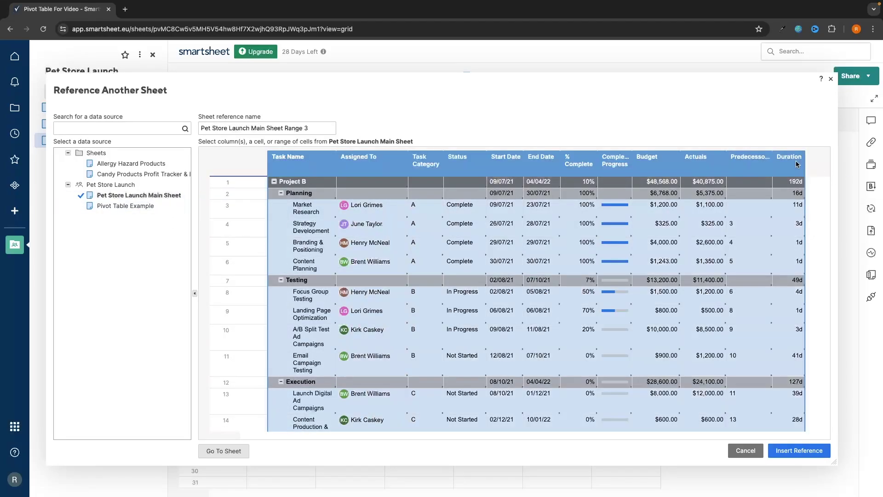
left_click(804, 455)
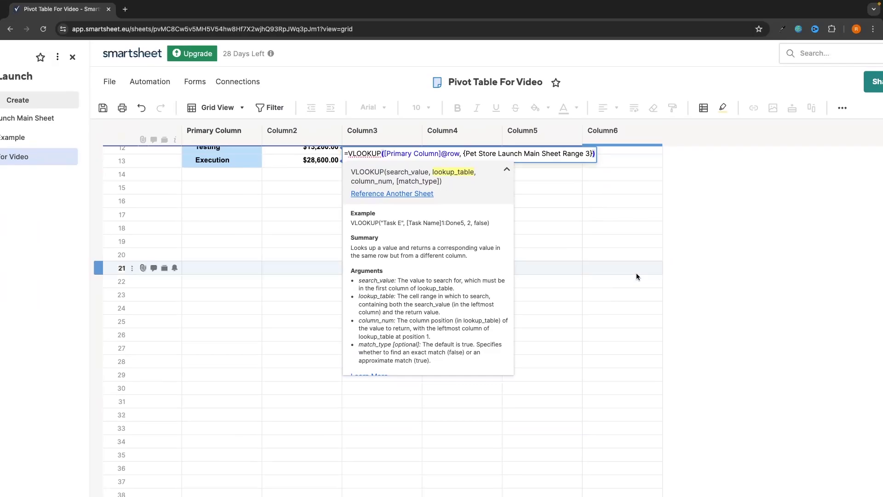
Review Planning's Budget formula and the Actuals column's position in Pet Store Launch Main Sheet, then return to Pivot Table For Video.
scroll(636, 276, "up", 5)
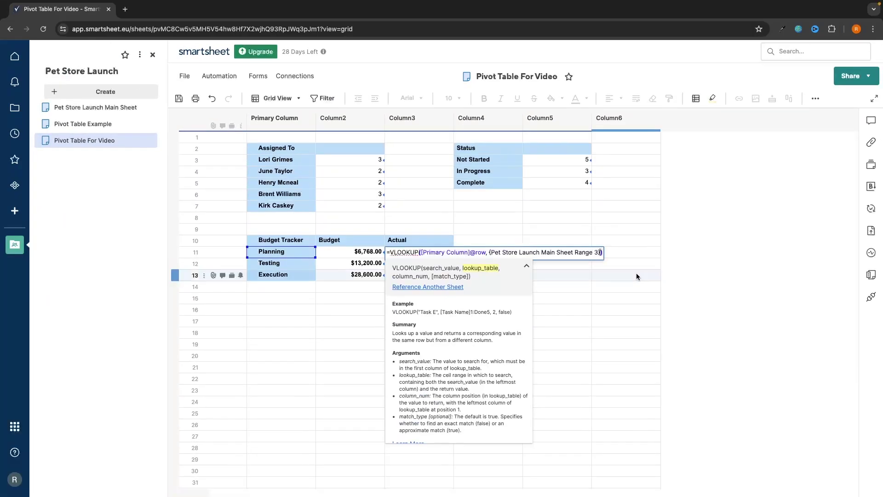
type(",")
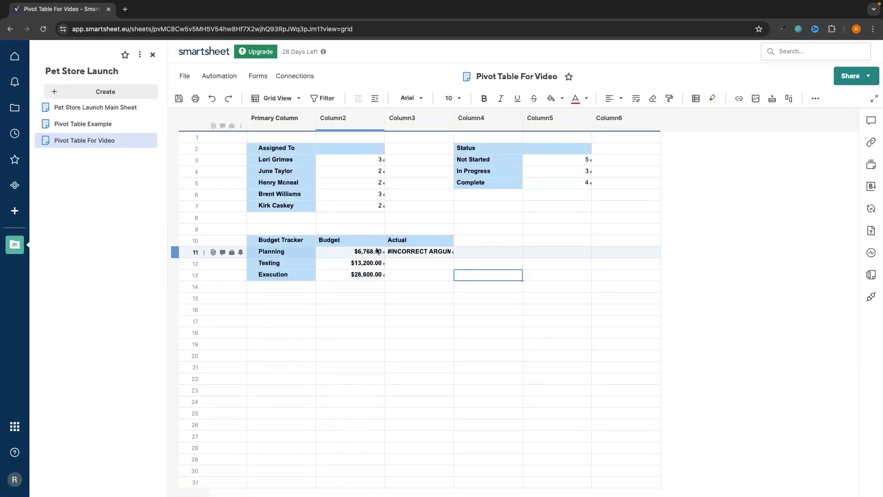
double_click(378, 252)
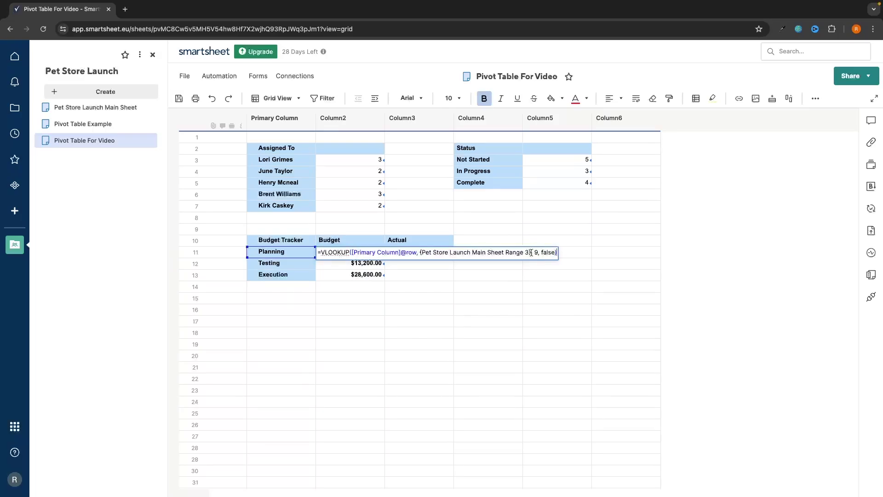
left_click(426, 298)
left_click(111, 108)
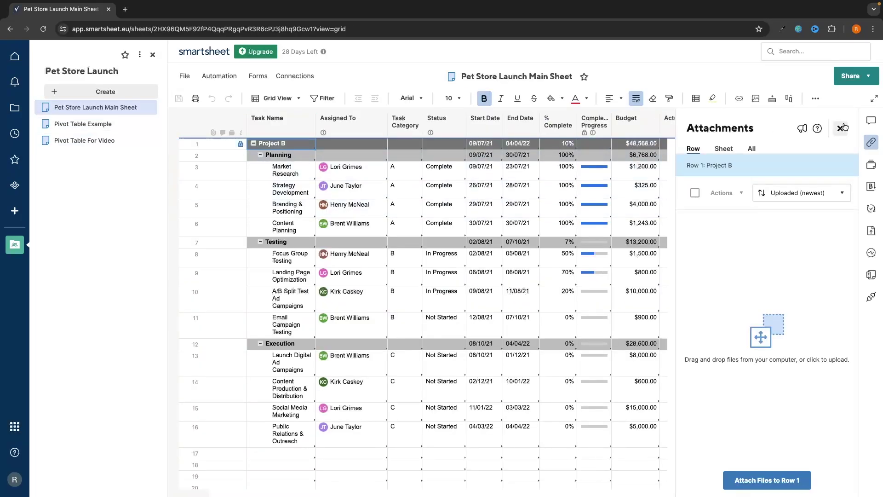
left_click(841, 128)
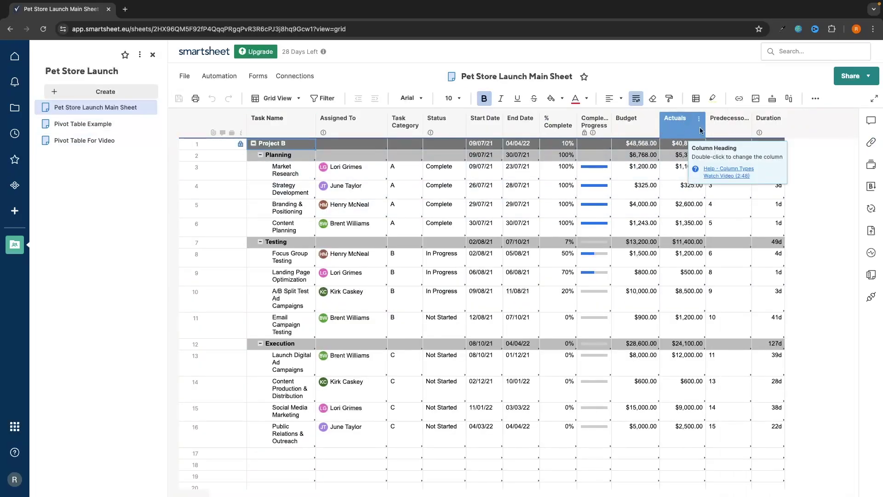
left_click(141, 142)
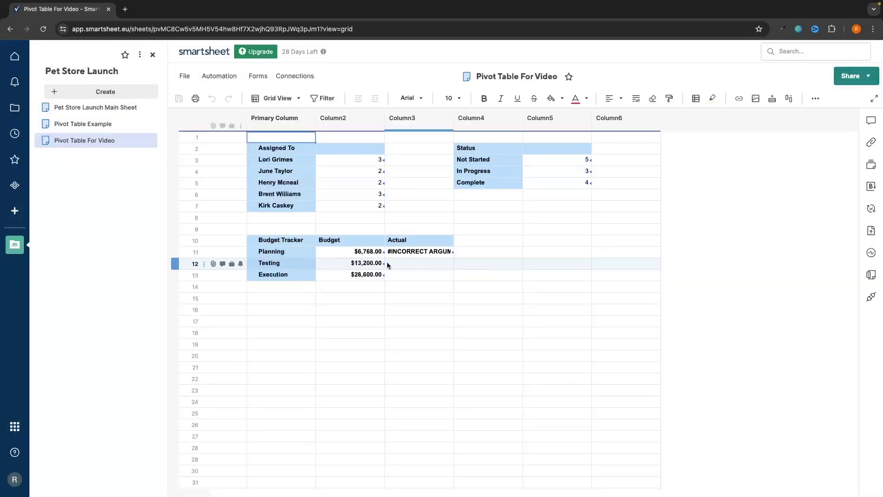
Complete Planning's Actual VLOOKUP formula with column number 10 and match type false.
double_click(418, 251)
left_click(597, 252)
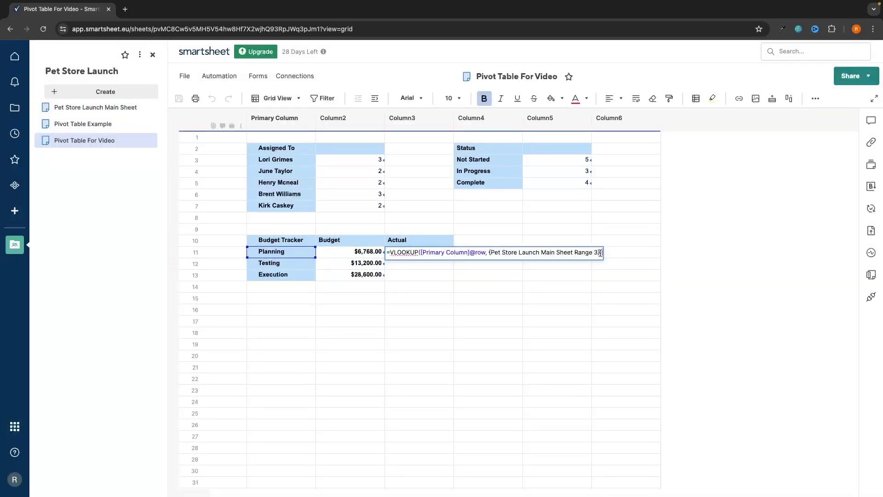
type(",10")
type(",fas")
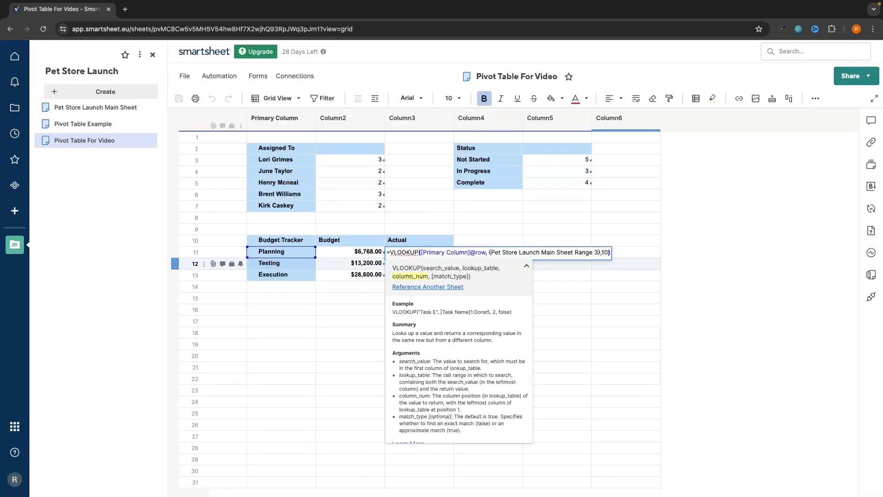
type("lse")
key("Return")
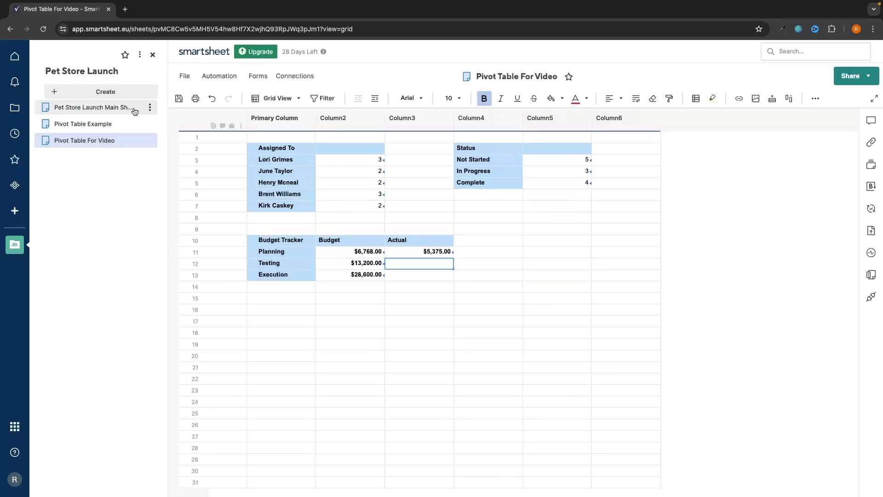
Check Planning's Actuals in Pet Store Launch Main Sheet, then fill the Planning Actual formula down to the Testing and Execution rows.
left_click(95, 107)
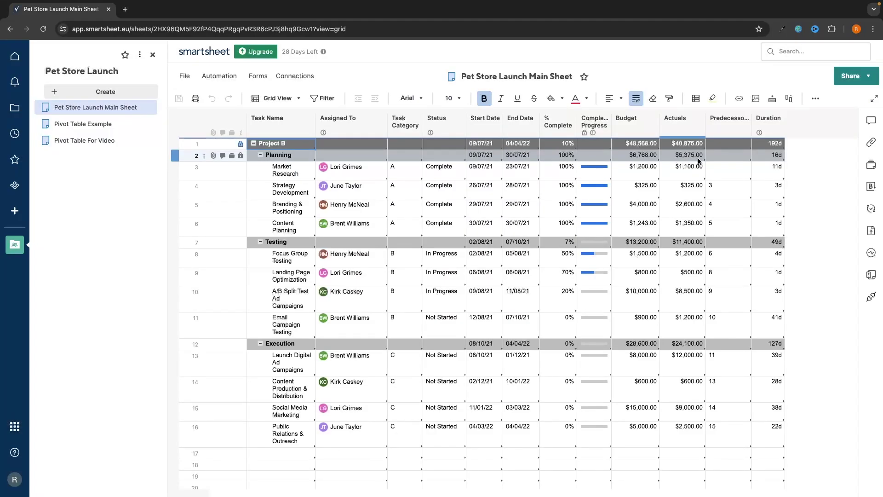
left_click(140, 140)
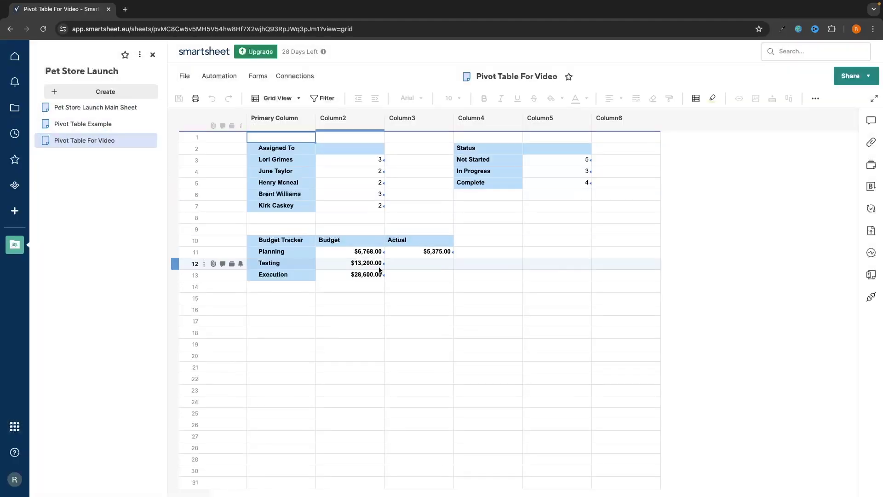
left_click_drag(452, 257, 453, 276)
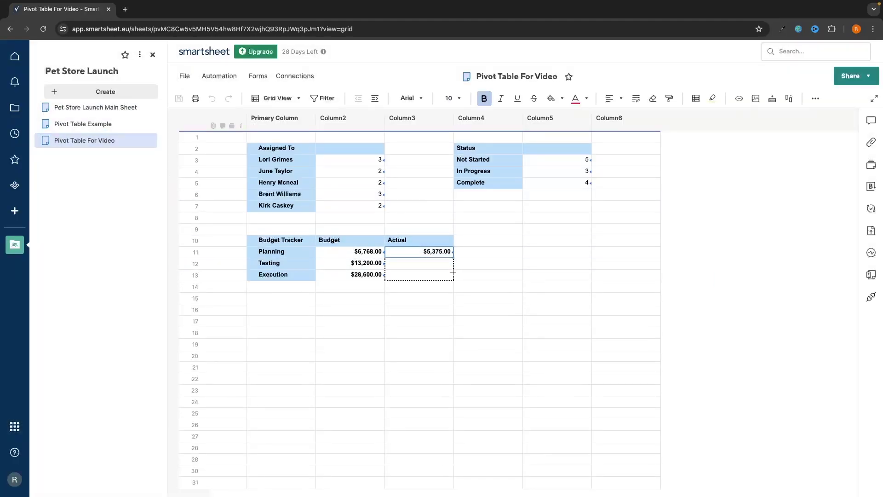
left_click(520, 332)
Remove the bold formatting from the Budget and Actual values of the Planning, Testing and Execution rows.
left_click_drag(350, 252, 441, 274)
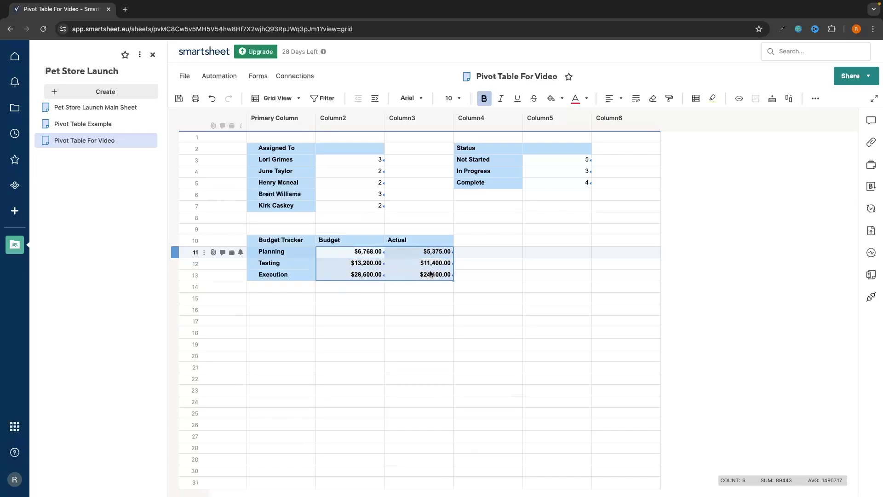
left_click(485, 311)
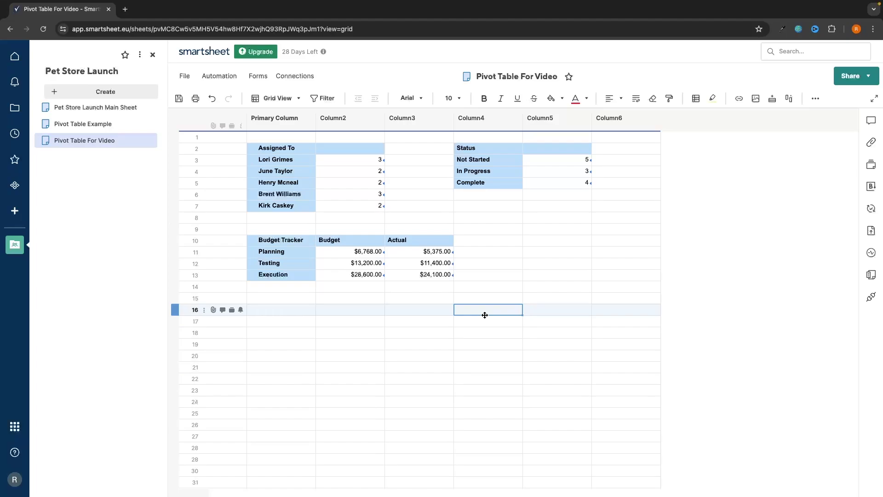
Compare the budget tracker's values with the Budget and Actuals columns in Pet Store Launch Main Sheet, then return to Pivot Table For Video.
left_click_drag(357, 252, 434, 280)
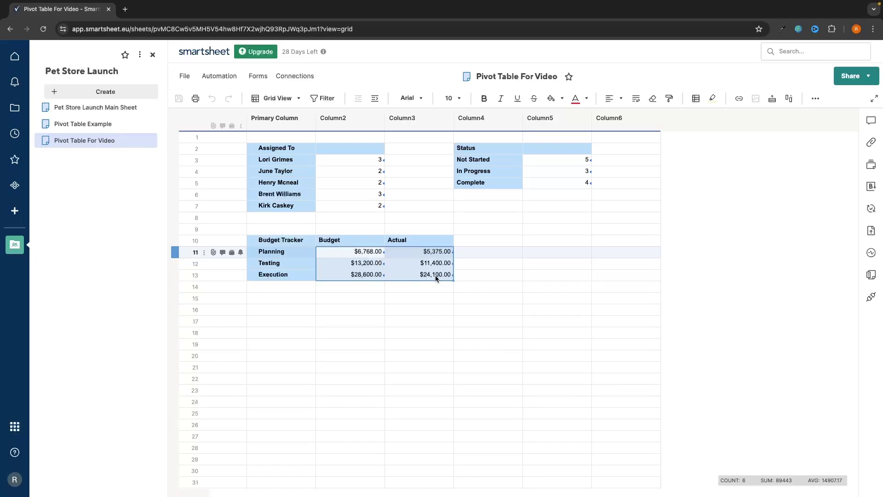
left_click(494, 241)
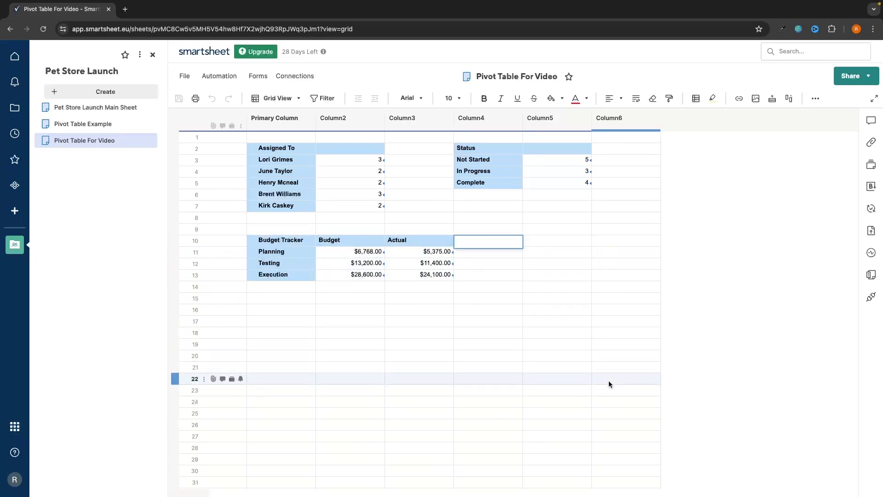
left_click(582, 352)
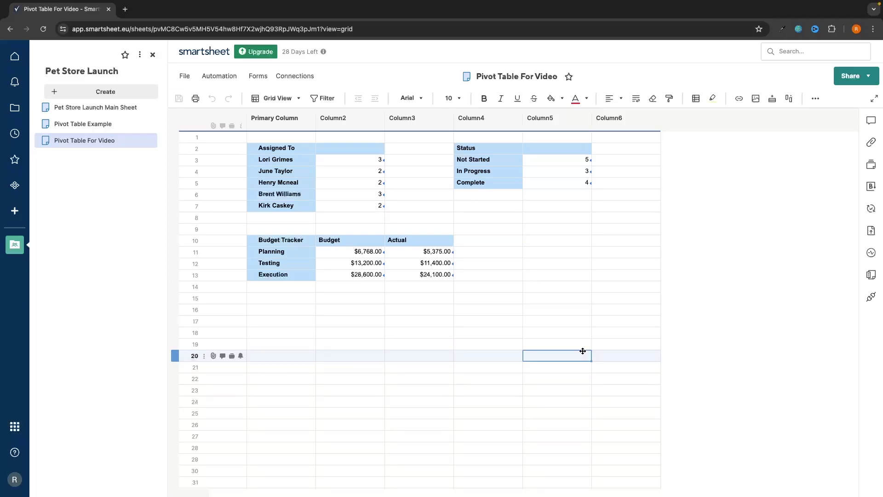
left_click(138, 108)
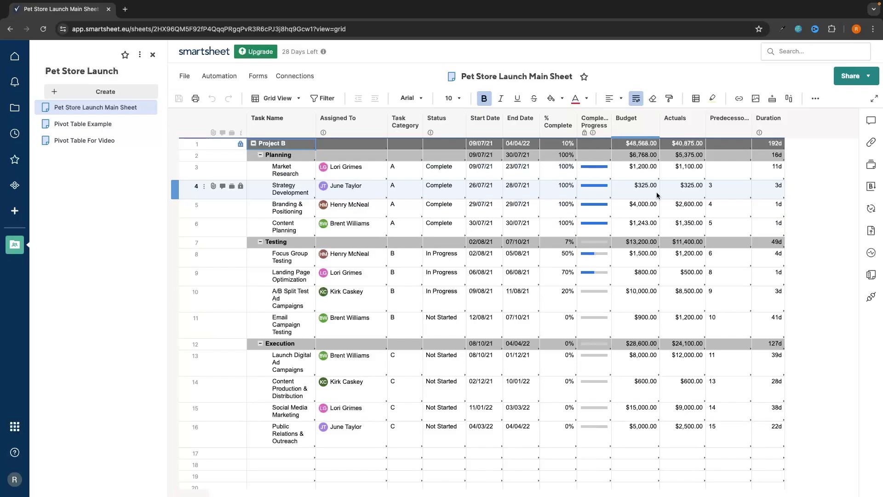
left_click(92, 140)
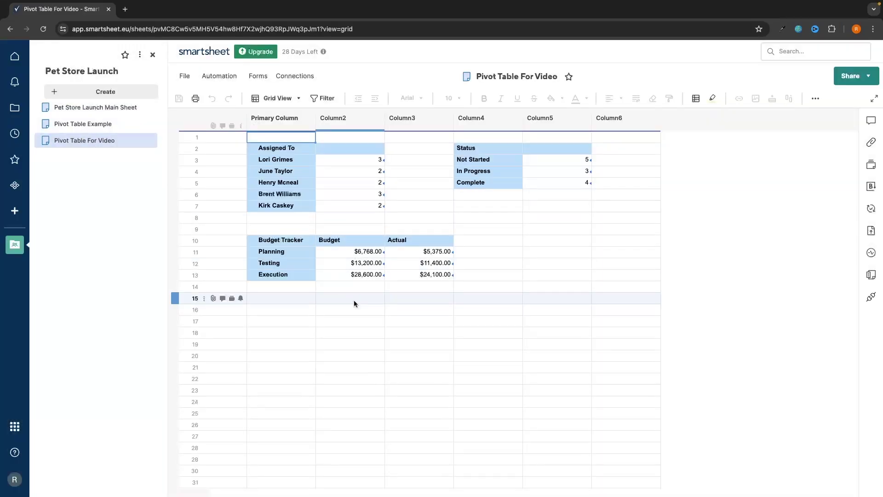
Enter the header Percentage of Budget Spent beside Actual in the Budget Tracker header row, in Column4.
left_click(489, 240)
type("Percentage of ")
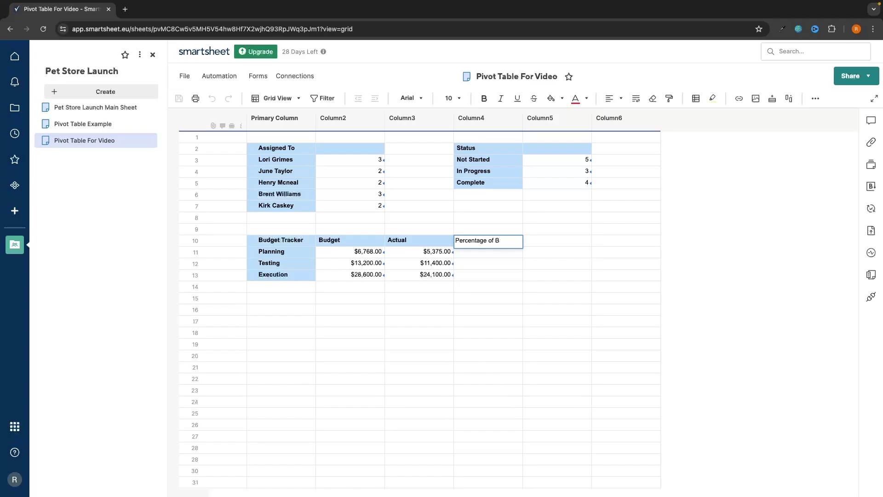
type("Budget Spent")
key("Return")
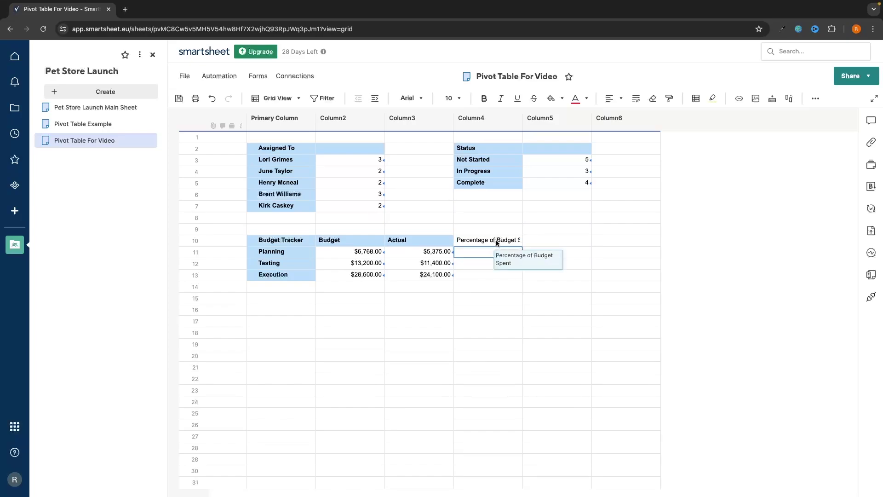
Turn on text wrapping for the whole of Column4 so the long header fits its cell.
left_click(517, 243)
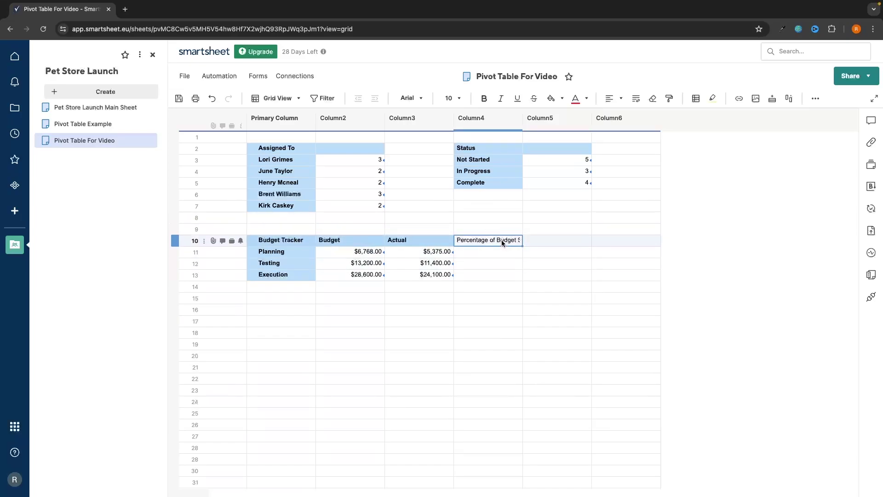
left_click(474, 120)
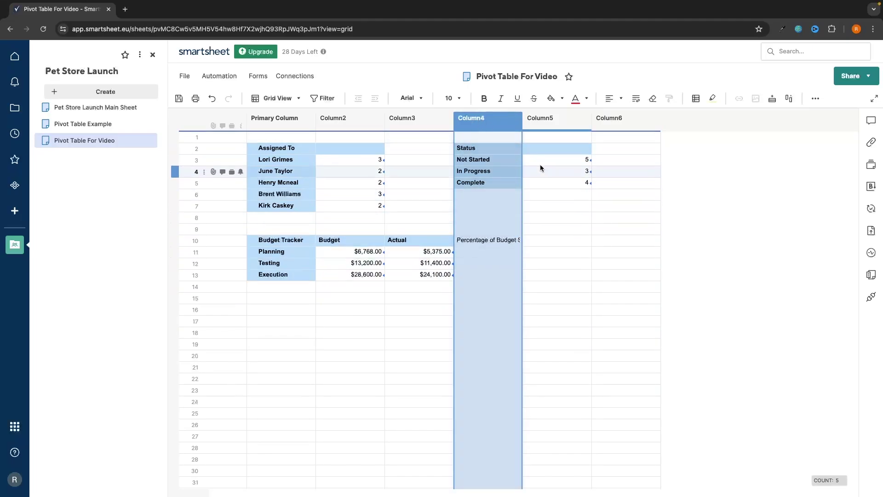
left_click(636, 98)
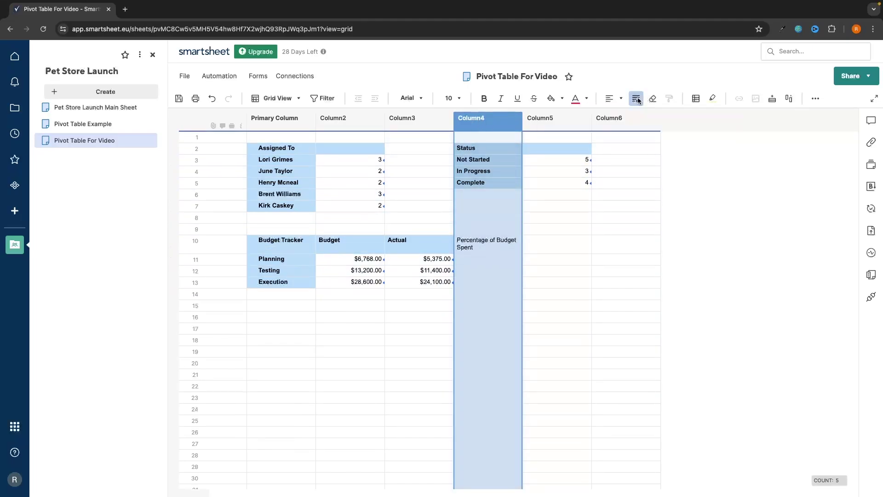
Format the Percentage of Budget Spent header with a light blue fill and bold text.
left_click(501, 245)
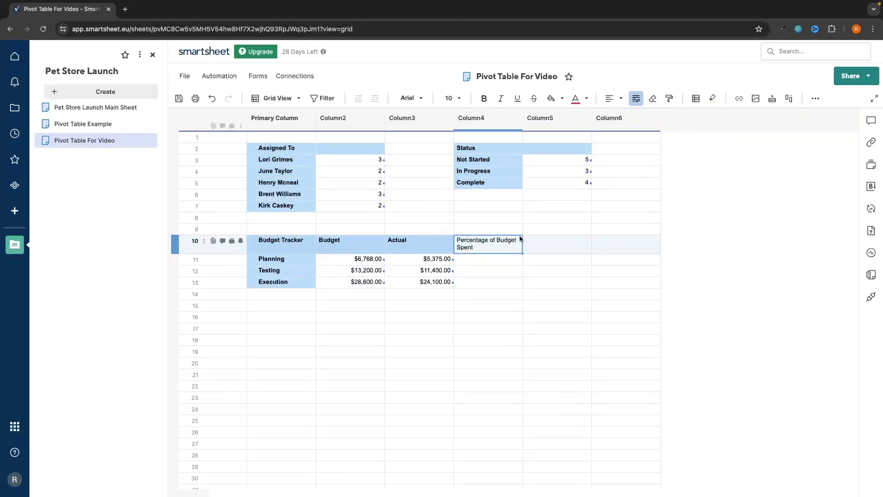
left_click(562, 100)
left_click(578, 145)
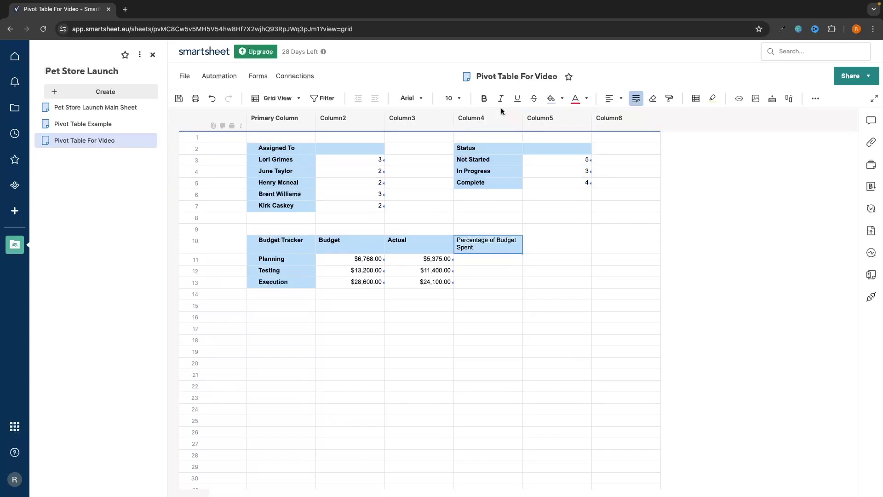
key("ctrl+b")
left_click(495, 259)
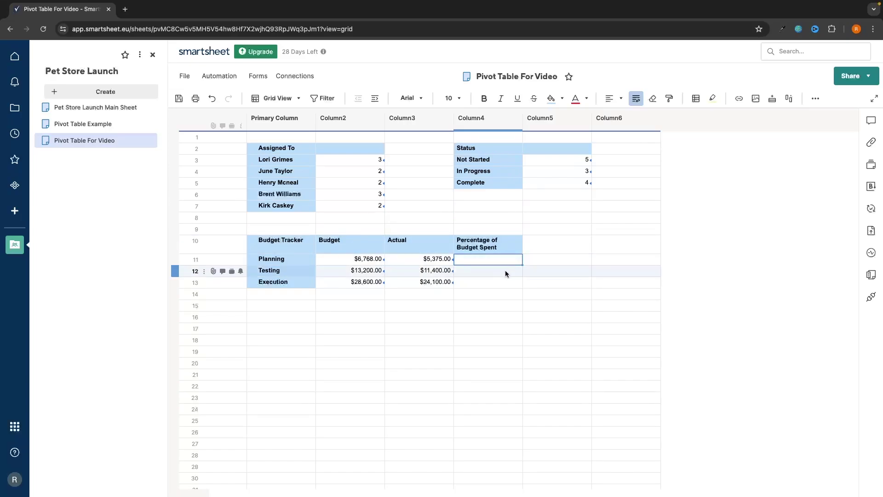
key("Down")
key("Down")
key("Down")
key("Down")
type("S")
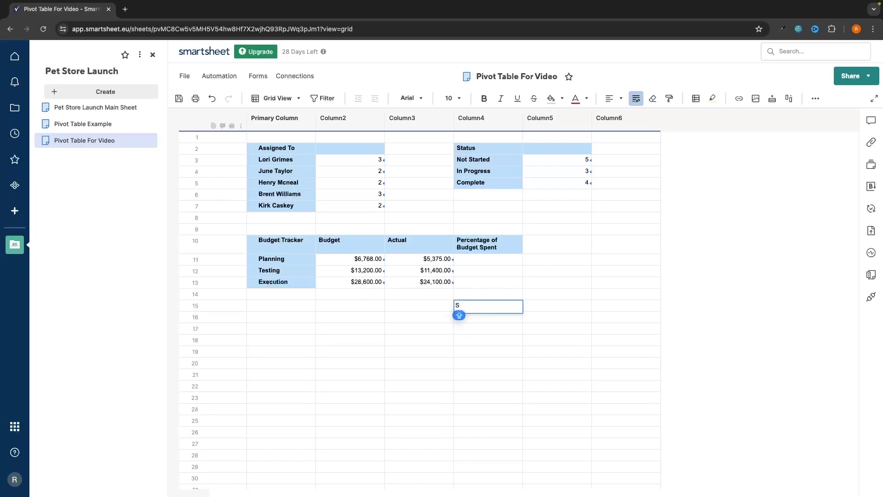
type("UM")
key("Return")
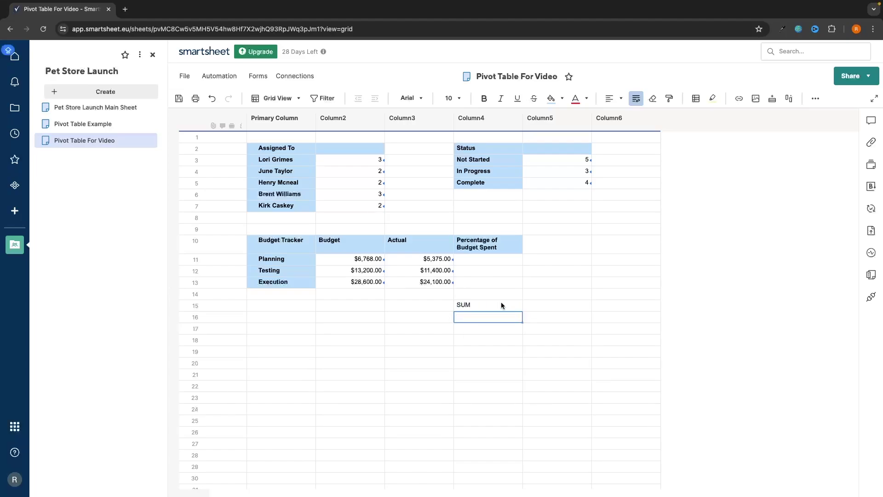
left_click(501, 302)
key("Delete")
left_click(496, 265)
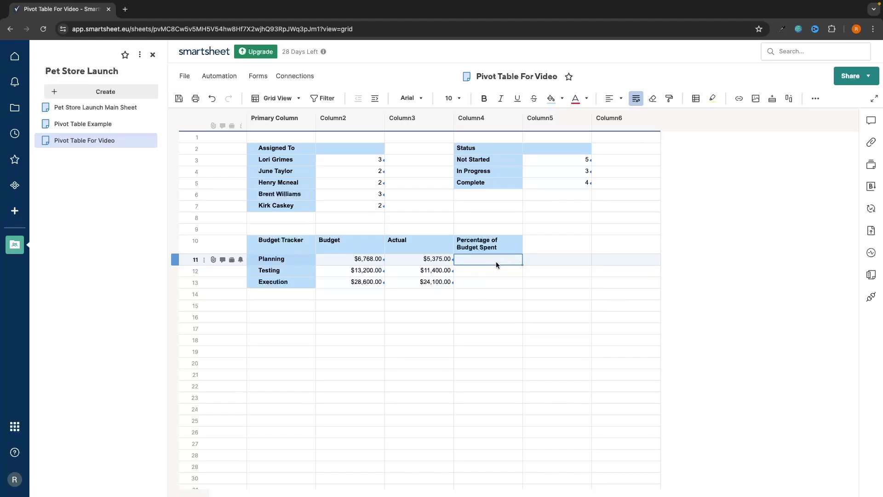
type("=sum")
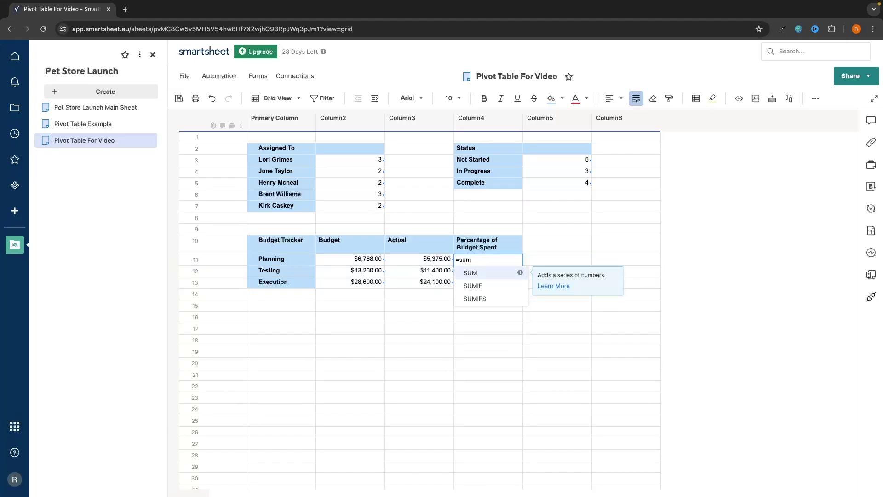
left_click(486, 270)
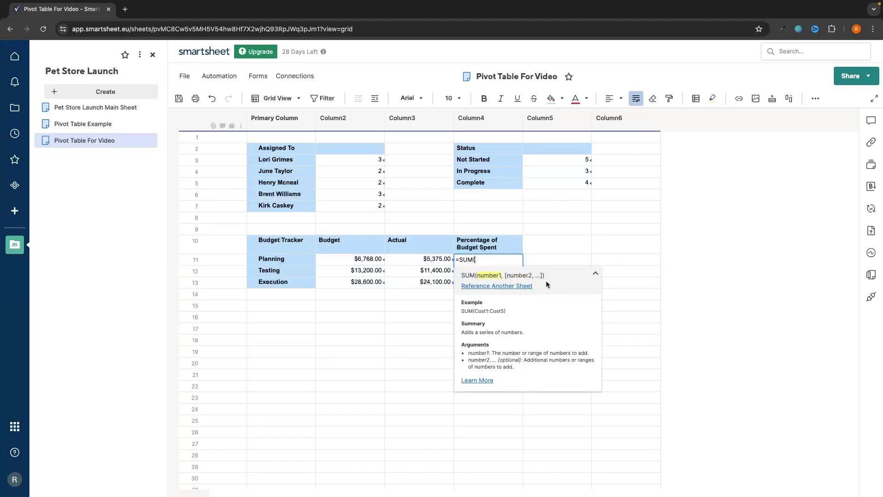
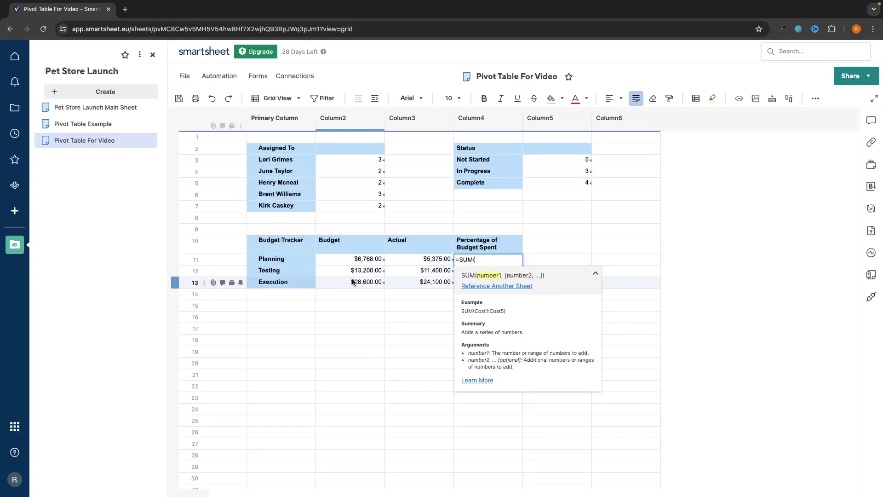
left_click(434, 260)
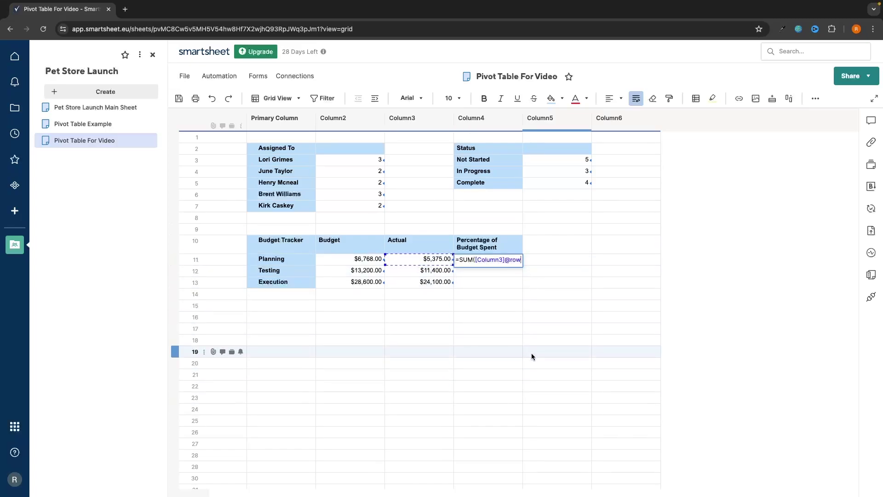
type("/")
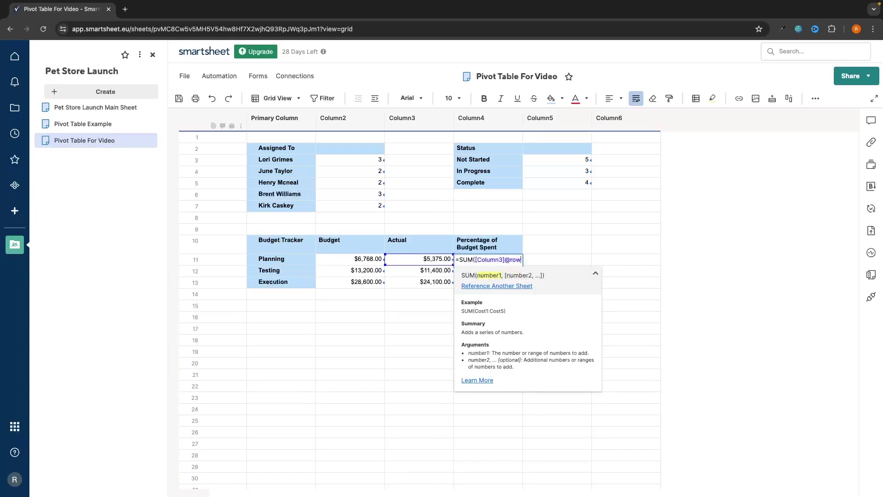
type("+")
key("BackSpace")
type("/")
left_click(356, 259)
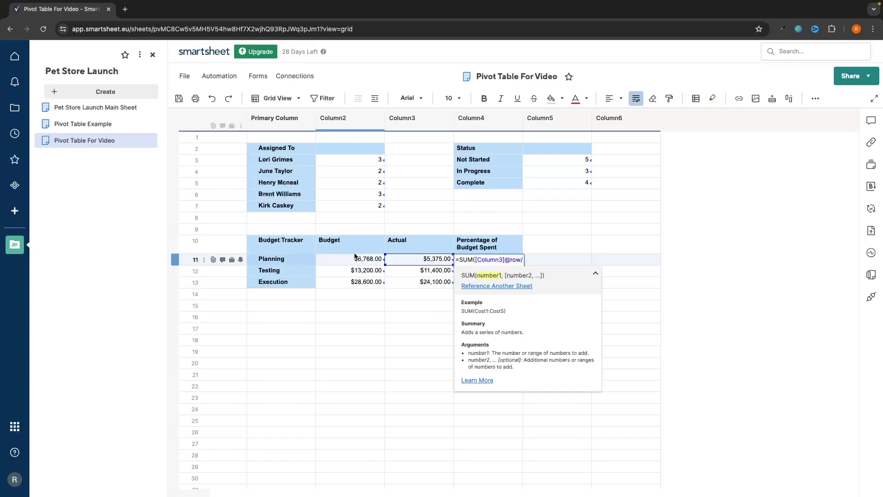
key("Return")
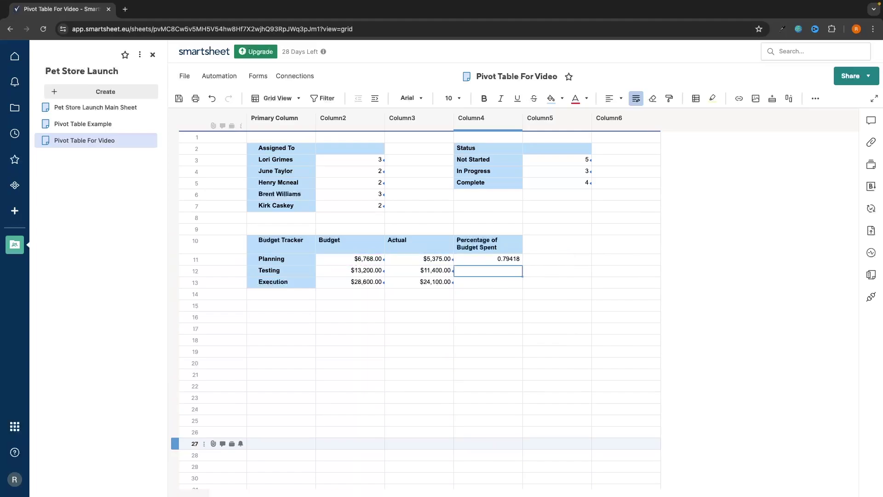
Format Planning's Percentage of Budget Spent value as a percentage.
left_click(505, 259)
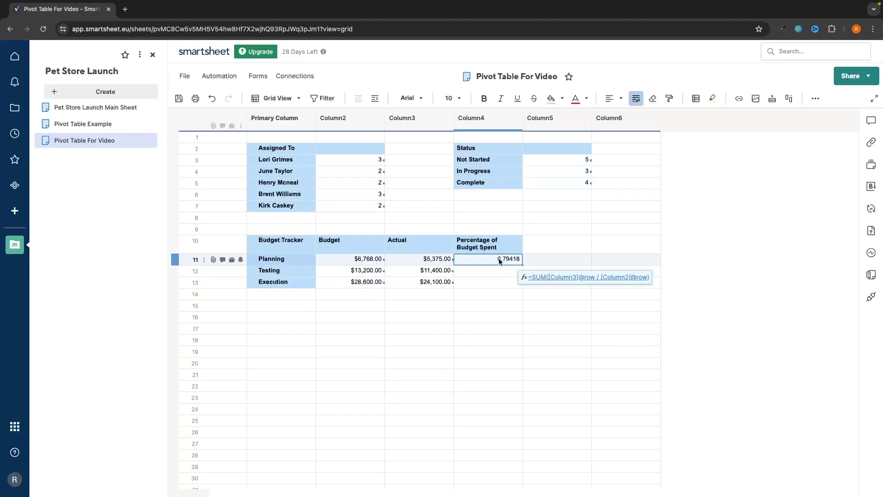
left_click(815, 98)
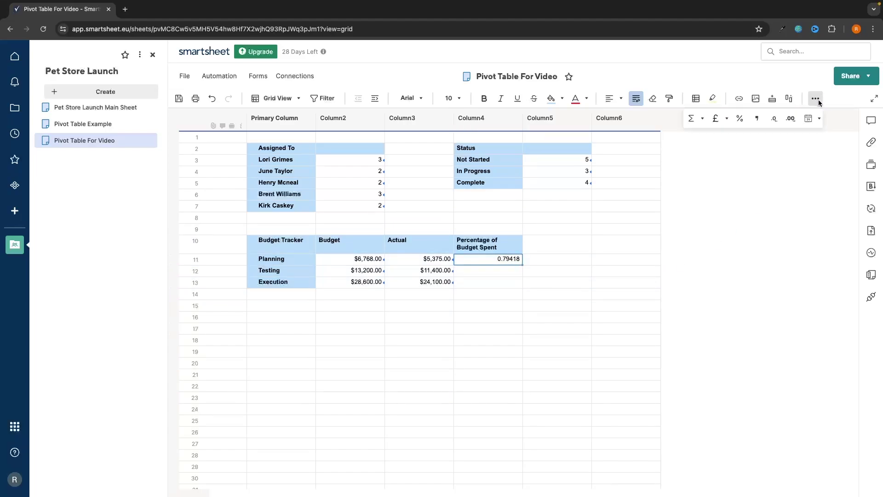
left_click(742, 119)
left_click(742, 274)
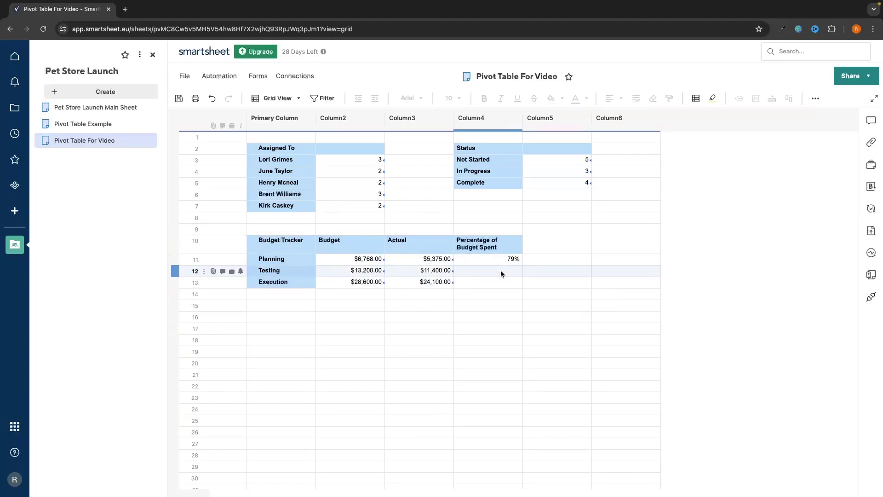
left_click(476, 271)
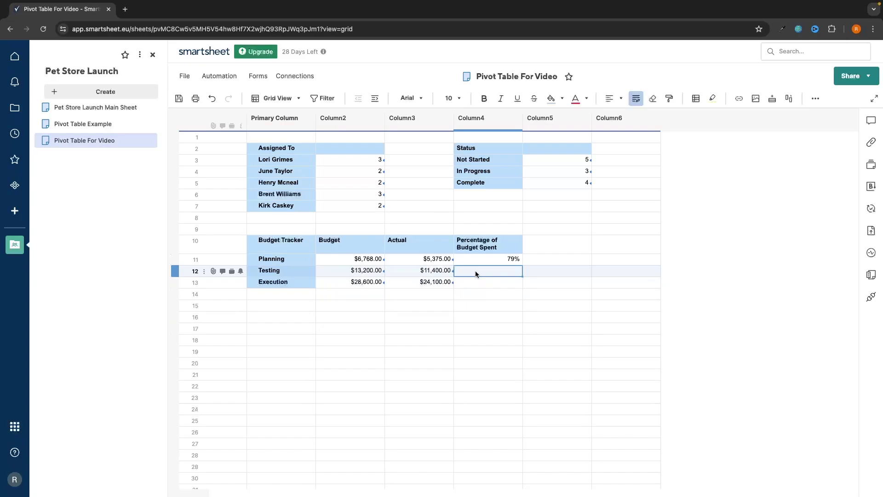
type("=sum")
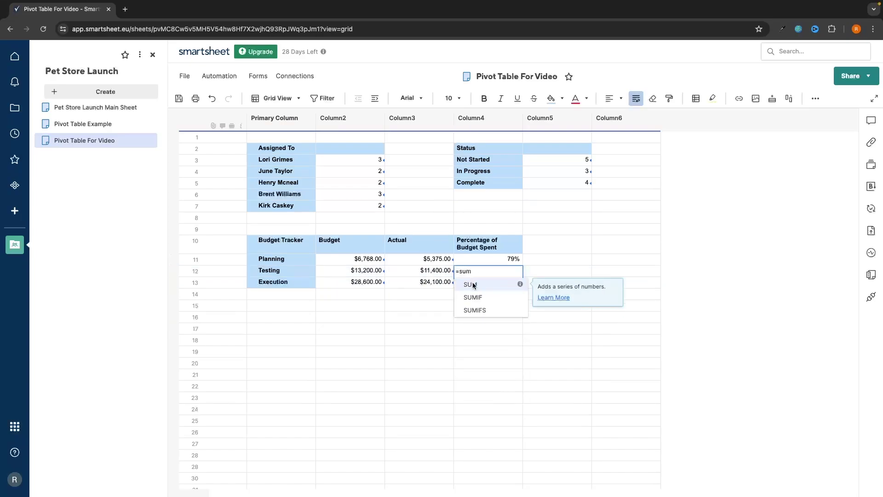
left_click(474, 285)
left_click(438, 271)
type("/")
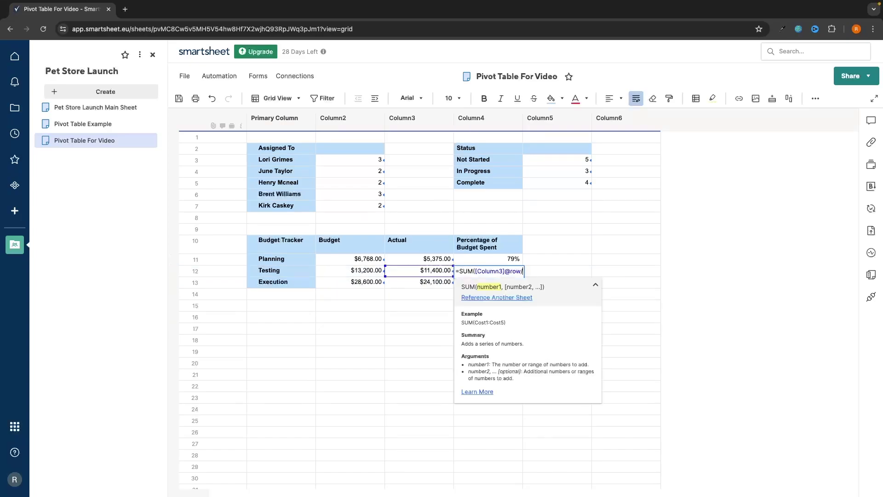
left_click(377, 273)
key("Return")
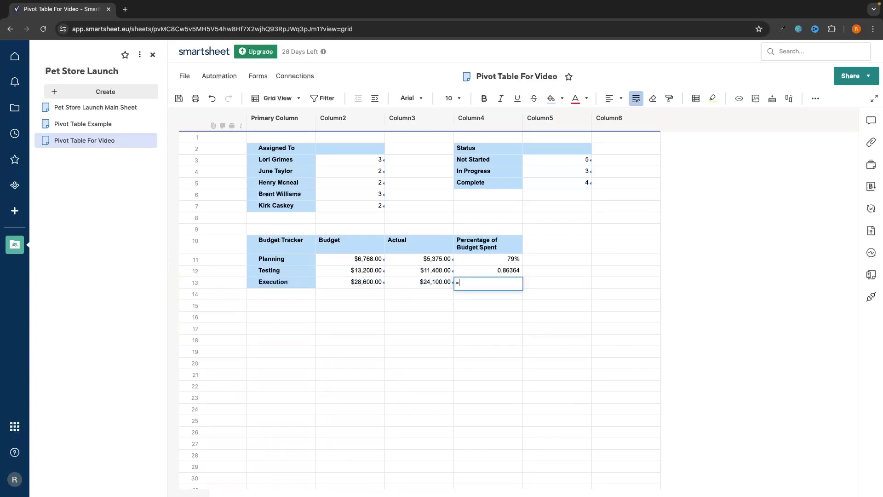
type("=sum")
key("Return")
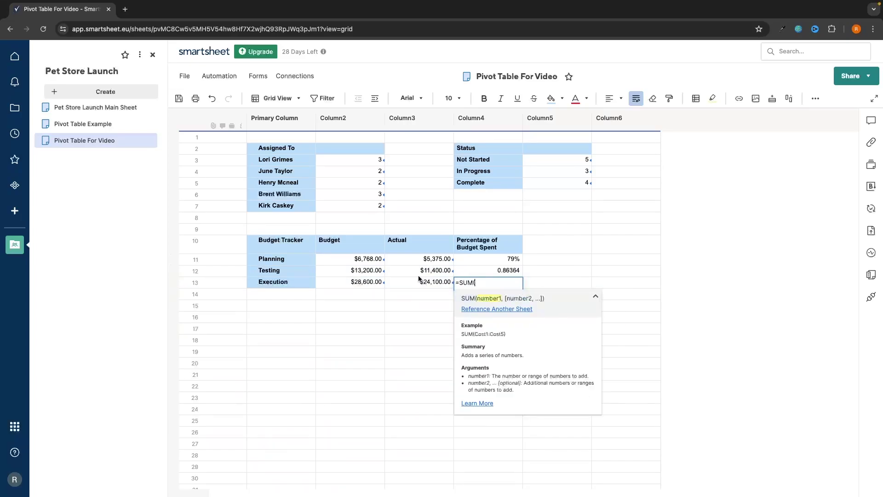
left_click(419, 278)
type("/")
left_click(347, 282)
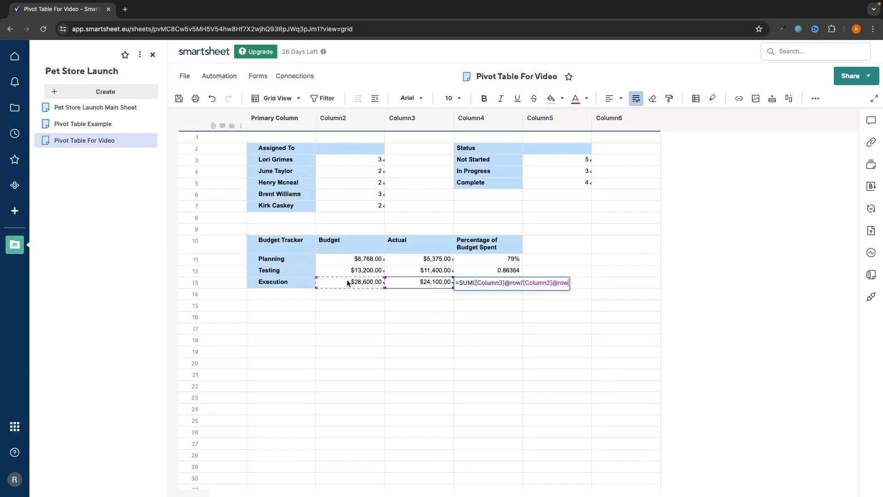
key("Return")
Format the Testing and Execution values under Percentage of Budget Spent as percentages.
left_click_drag(483, 270, 483, 283)
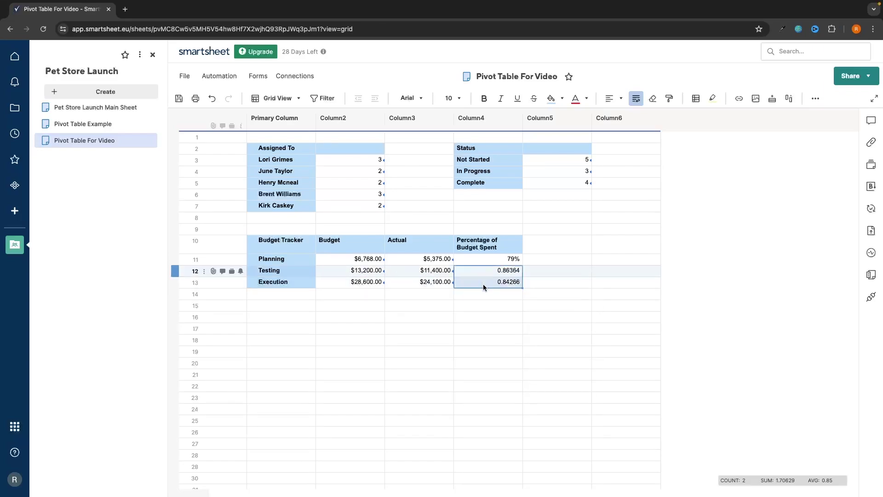
left_click(814, 98)
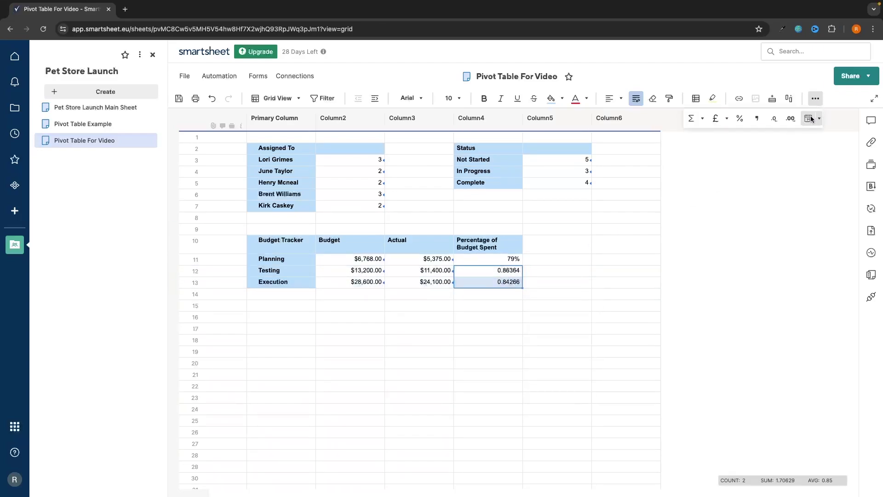
left_click(740, 119)
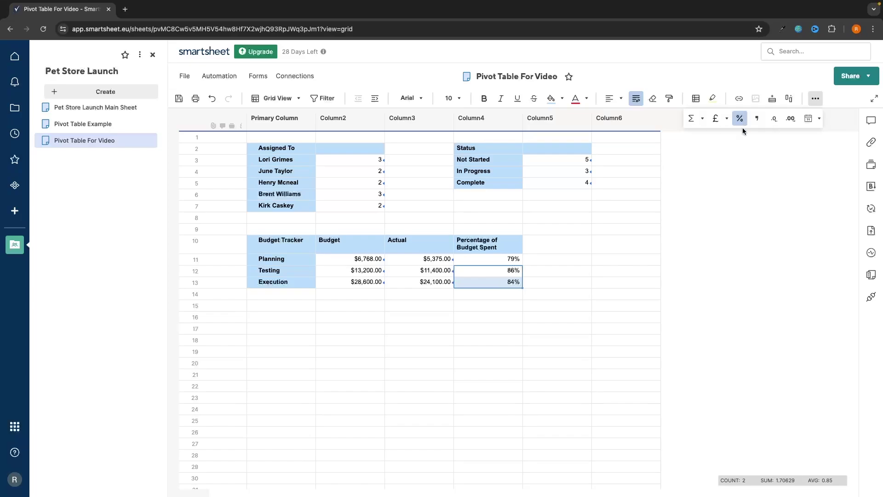
left_click(723, 240)
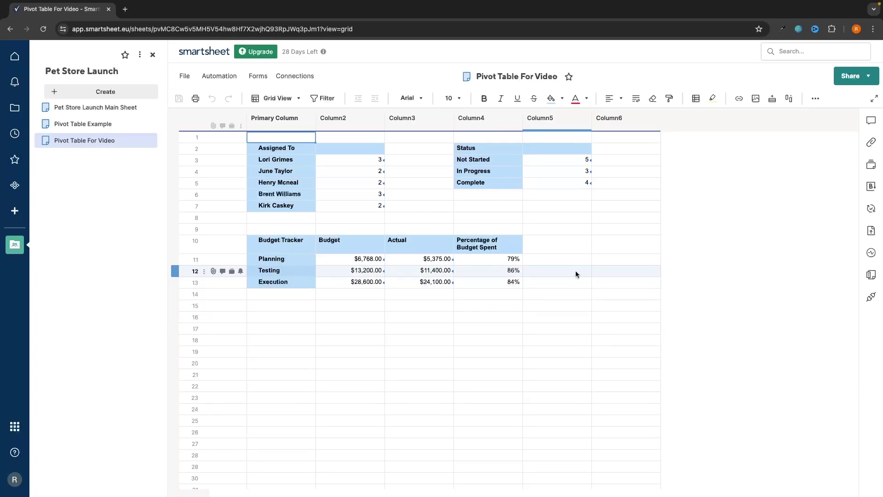
Add the header Budget Remaining in Column5 of the Budget Tracker header row, bold with a light blue fill.
left_click(552, 249)
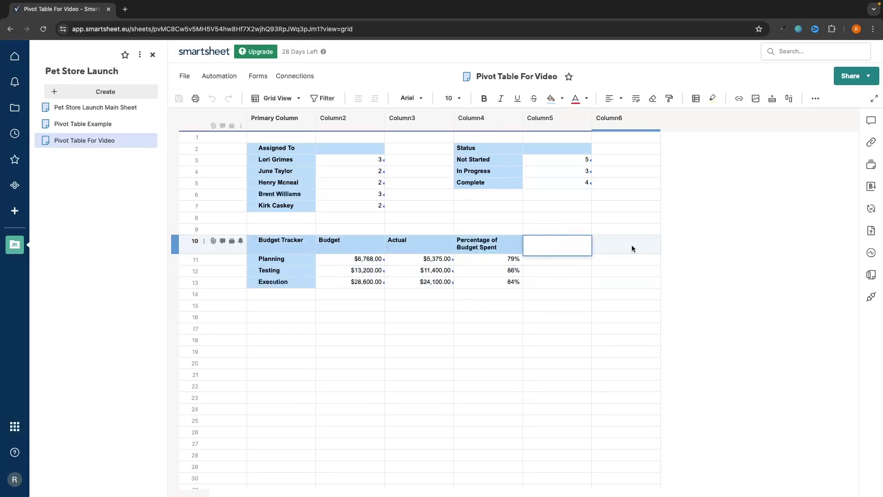
type("Budget Temaining")
left_click(484, 98)
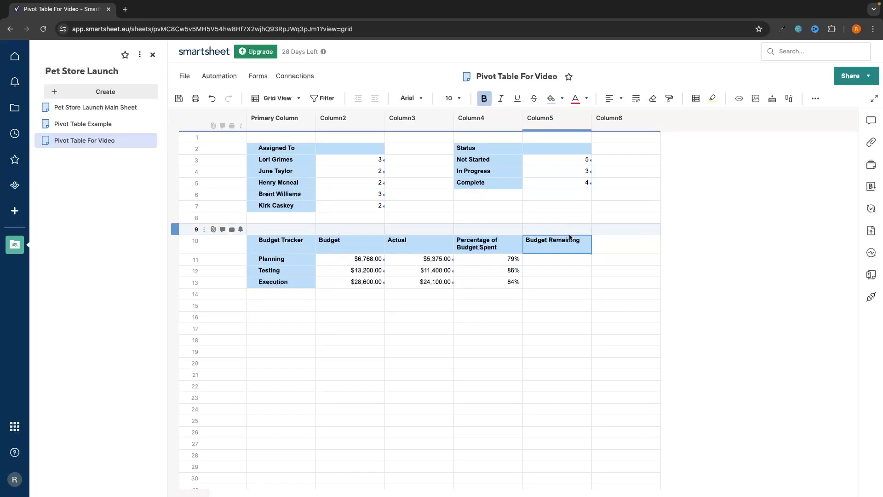
left_click(561, 291)
left_click(547, 258)
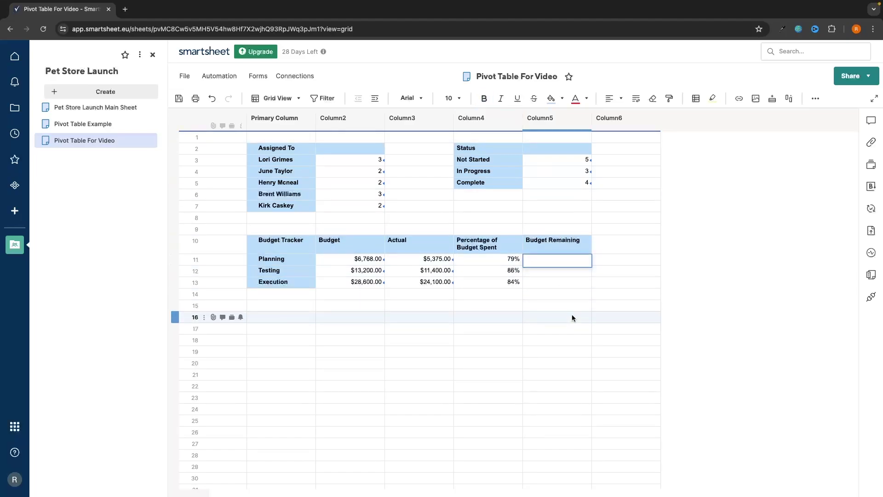
type("=sum")
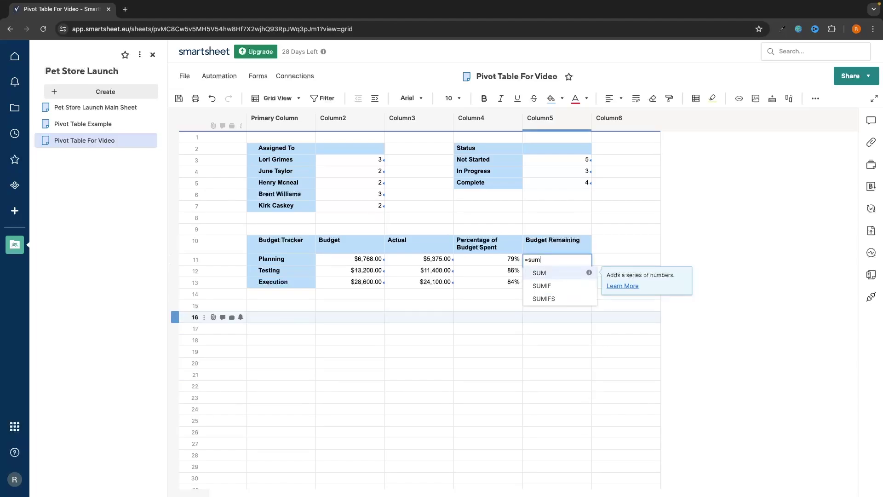
left_click(570, 273)
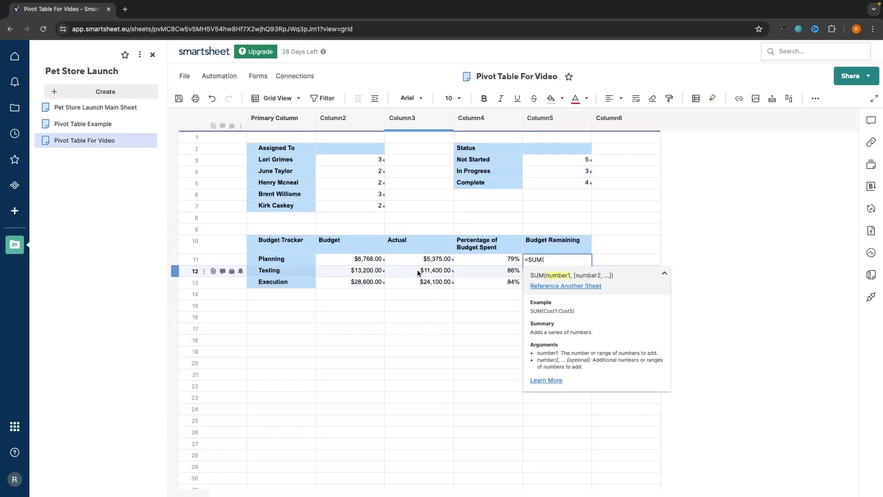
left_click(356, 260)
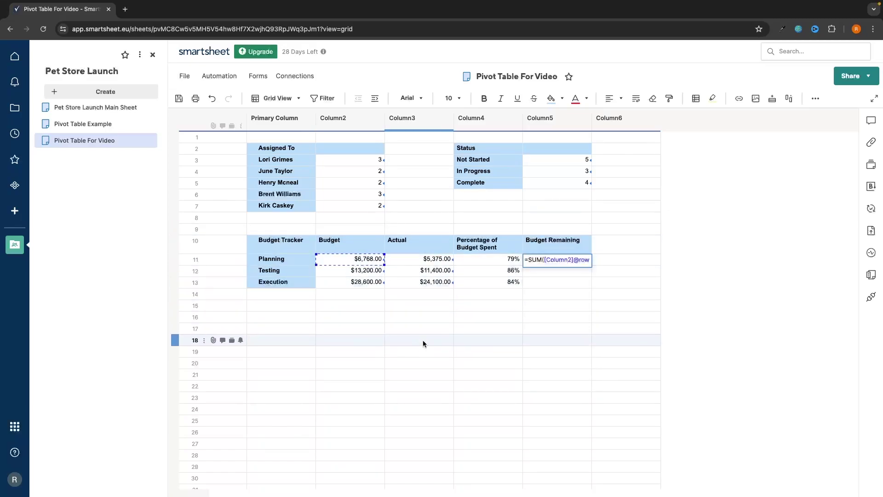
left_click(411, 261)
type(")")
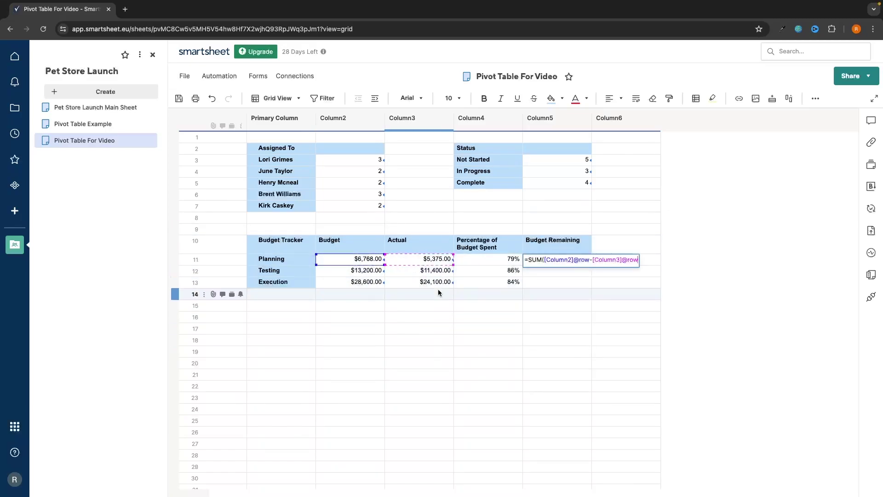
key("Return")
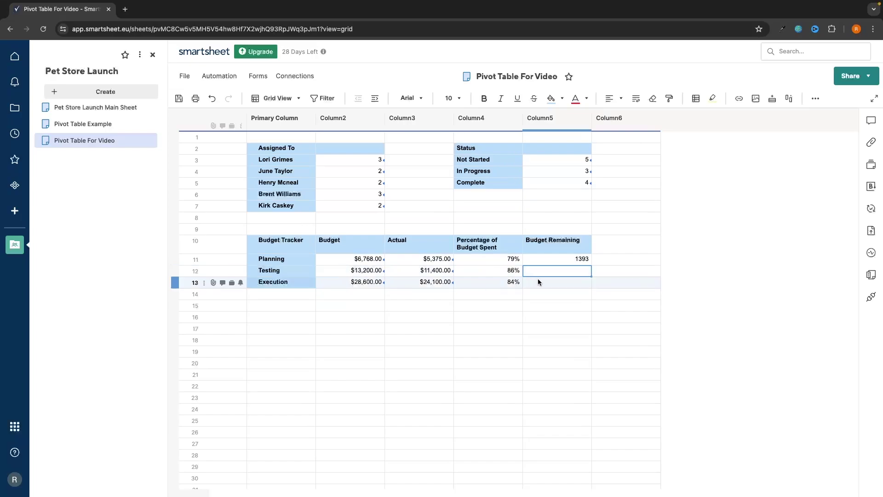
type("=sum")
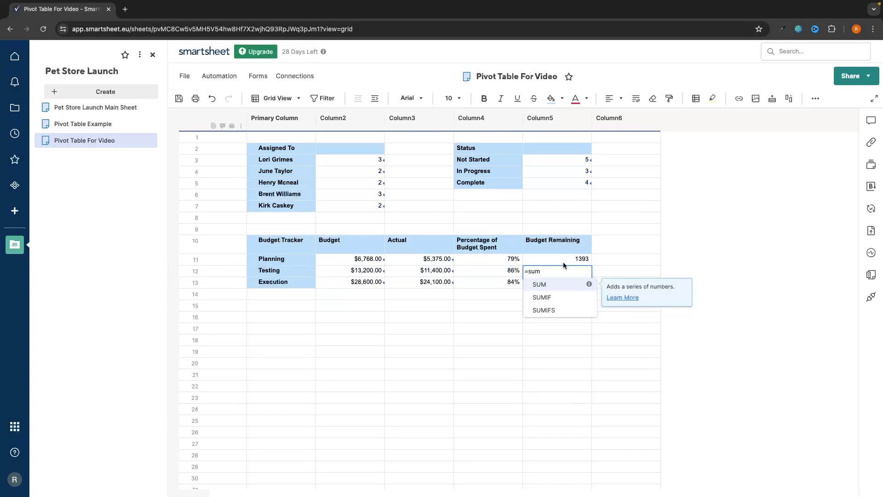
left_click(552, 284)
left_click(354, 272)
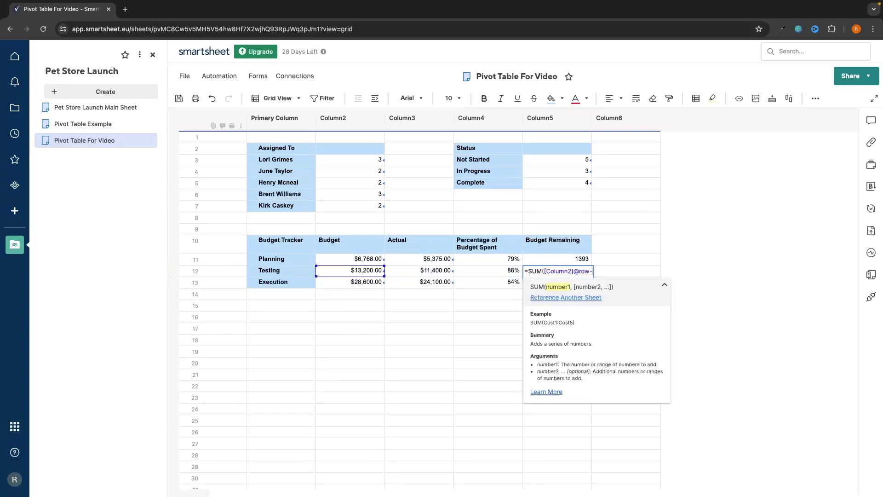
type("-")
left_click(418, 270)
key("Return")
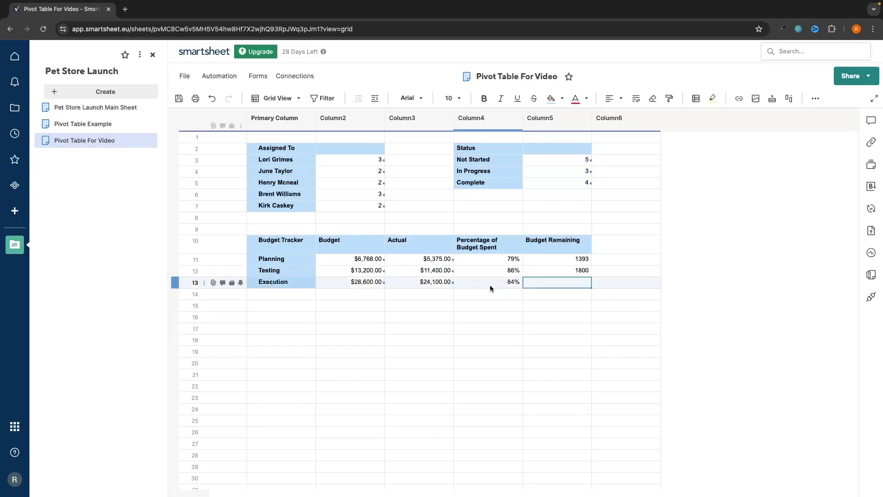
type("=sum")
key("Return")
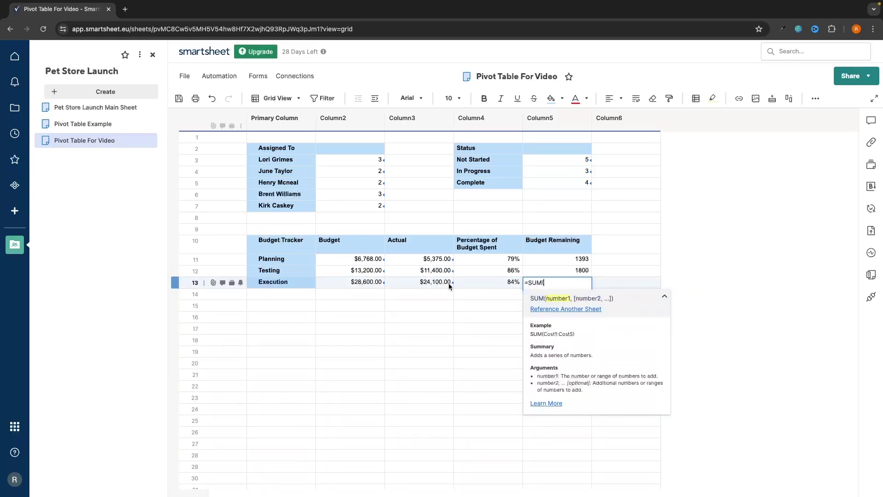
left_click(366, 282)
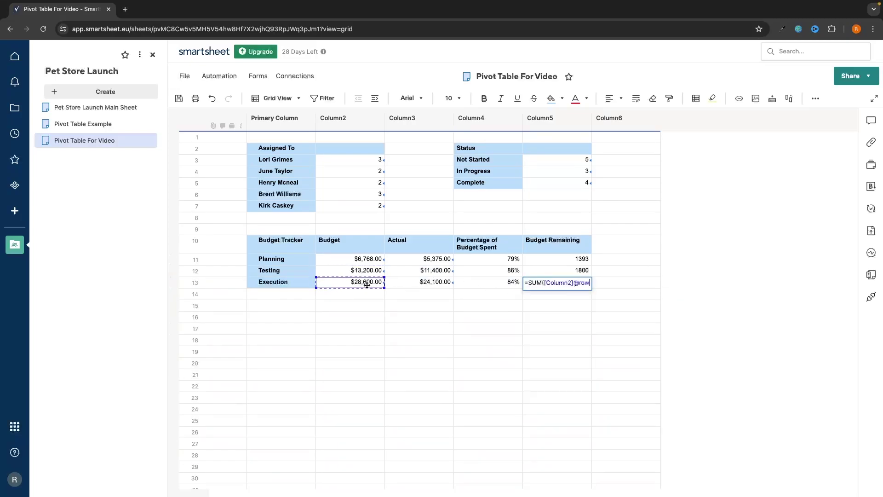
type("-")
left_click(444, 282)
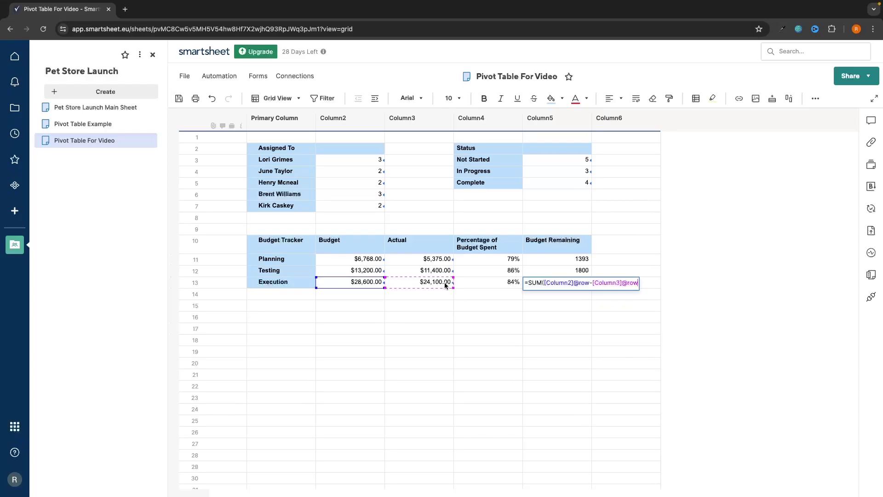
key("Return")
Format the Budget Remaining values for Planning, Testing and Execution as United States dollars.
left_click_drag(547, 261, 549, 283)
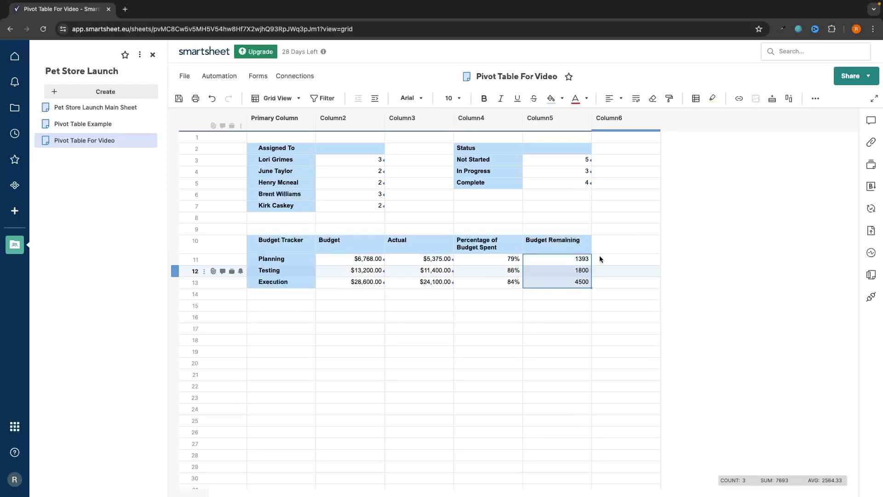
left_click(815, 98)
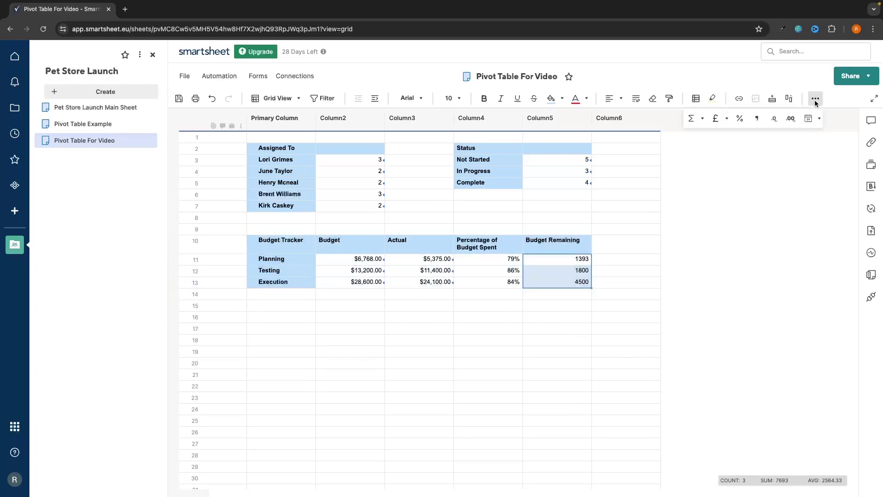
left_click(726, 118)
left_click(738, 152)
left_click(679, 288)
left_click_drag(271, 244, 547, 283)
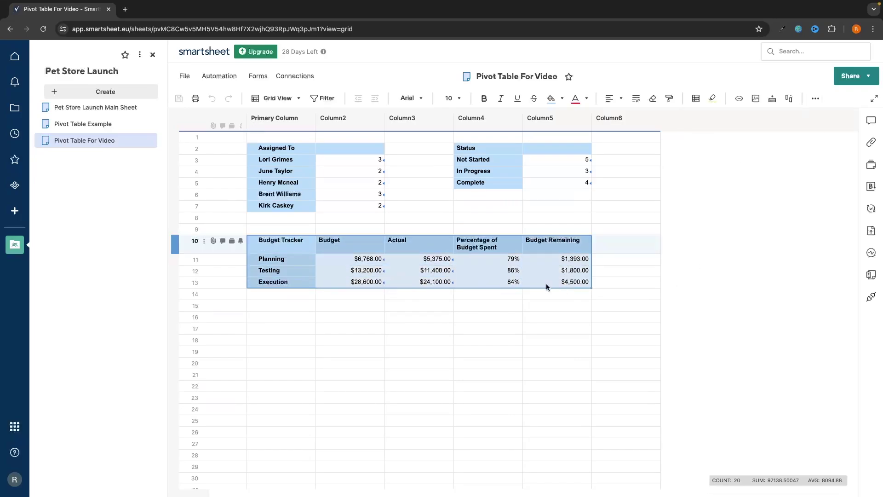
left_click(550, 303)
Add the row label Average in row 15 of the Primary Column, bold with a light blue fill.
left_click(283, 304)
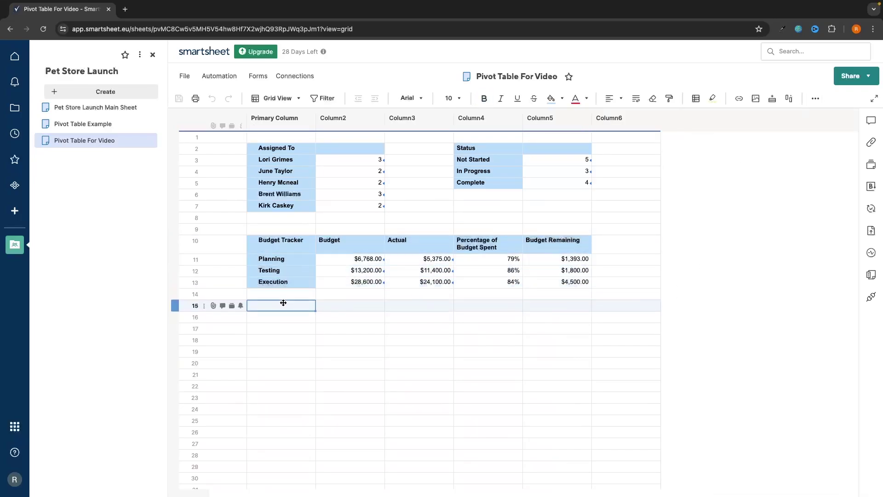
left_click(284, 302)
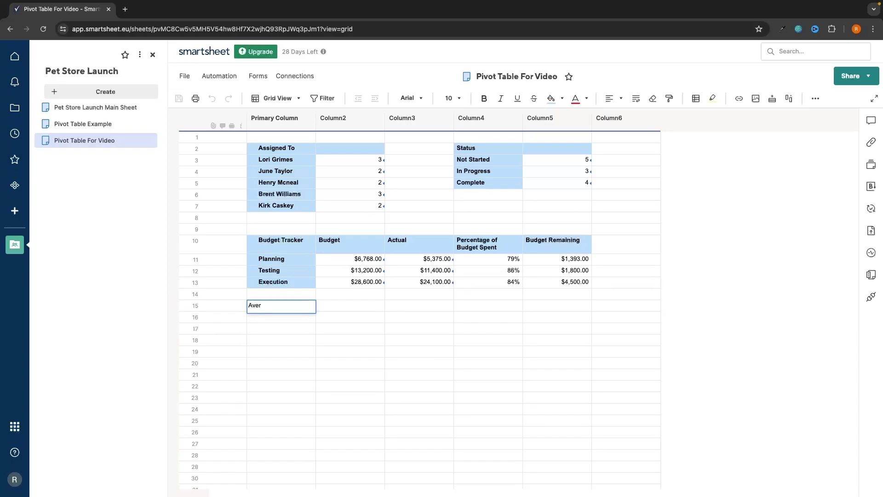
type("Average")
key("Return")
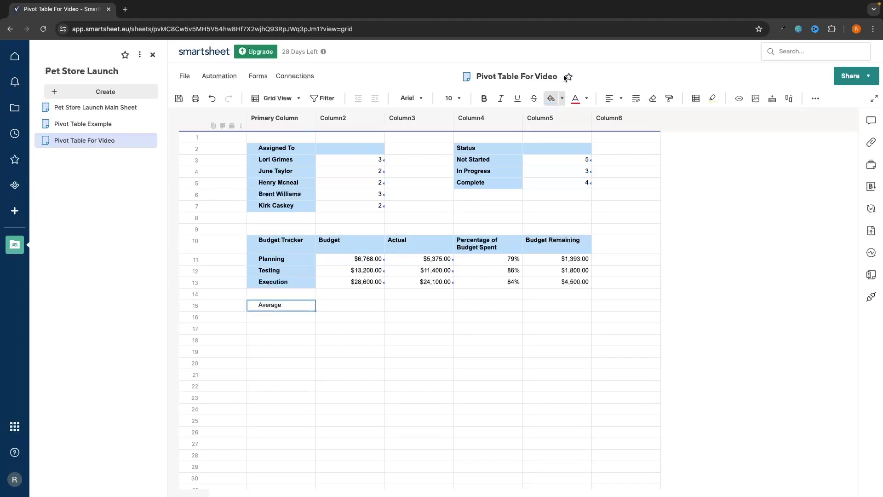
left_click(483, 98)
left_click(551, 99)
Calculate the average Budget in the Average row with =AVG([Column2]11:[Column2]13).
left_click(381, 306)
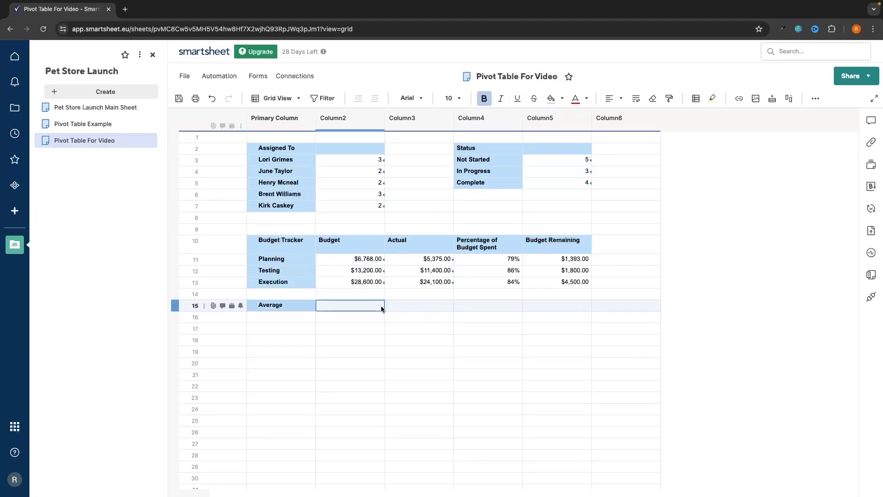
left_click(359, 305)
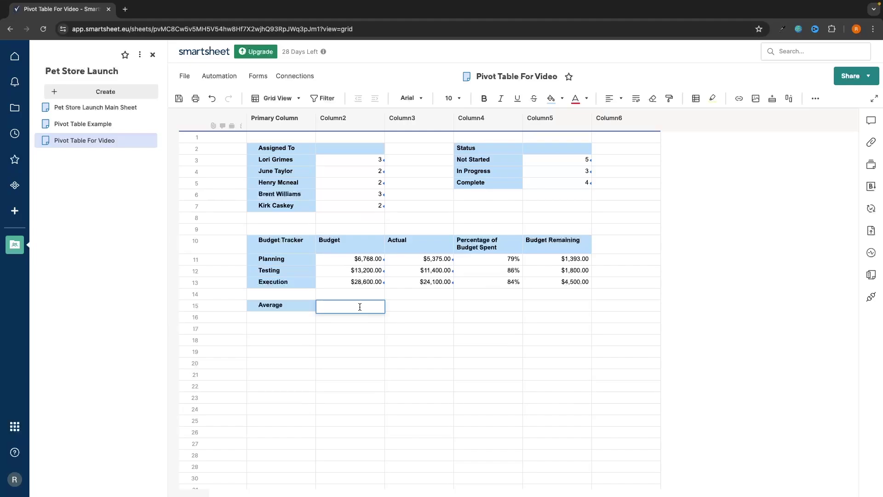
type("=avg")
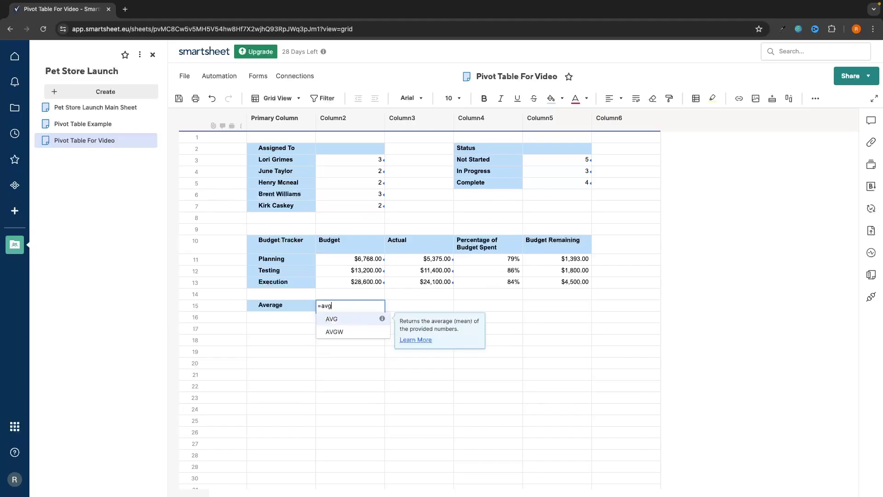
key("Return")
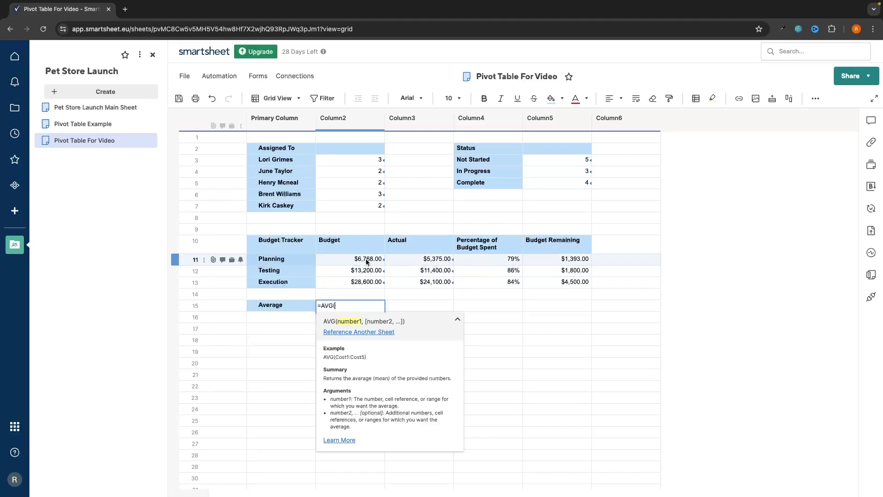
left_click_drag(366, 258, 364, 281)
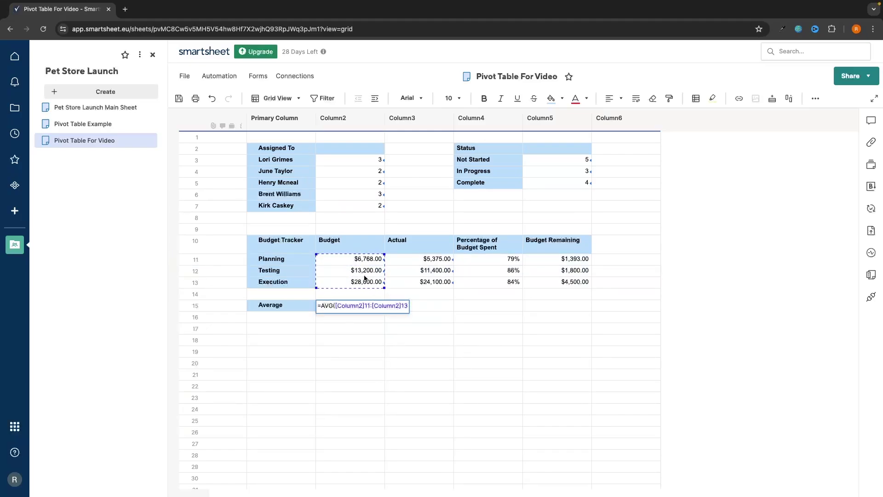
key("Return")
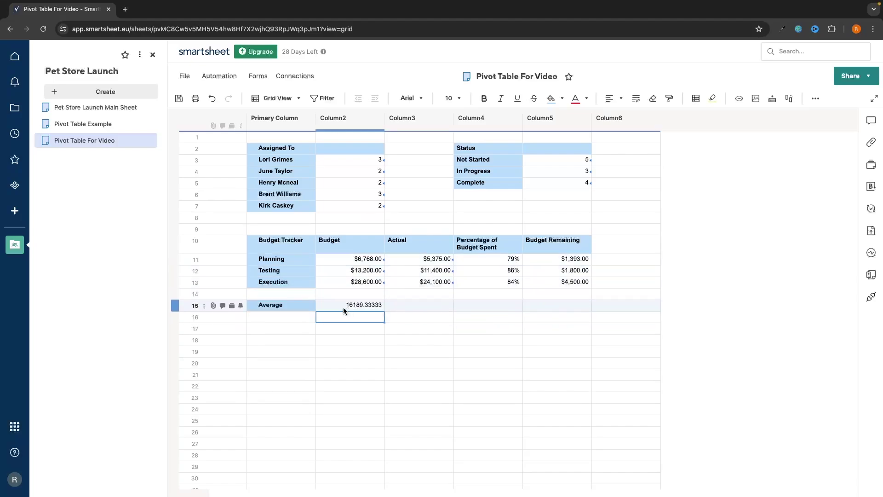
Format the average Budget as United States dollars without decimals.
left_click(353, 309)
left_click(815, 98)
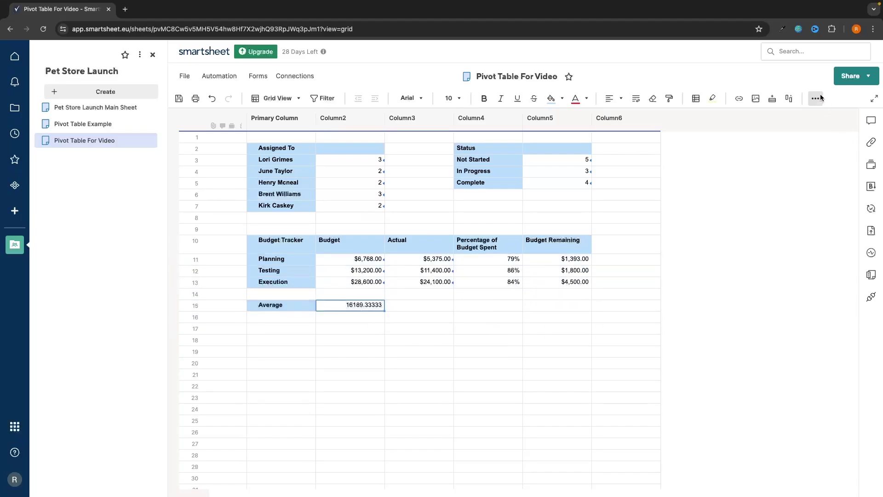
left_click(727, 119)
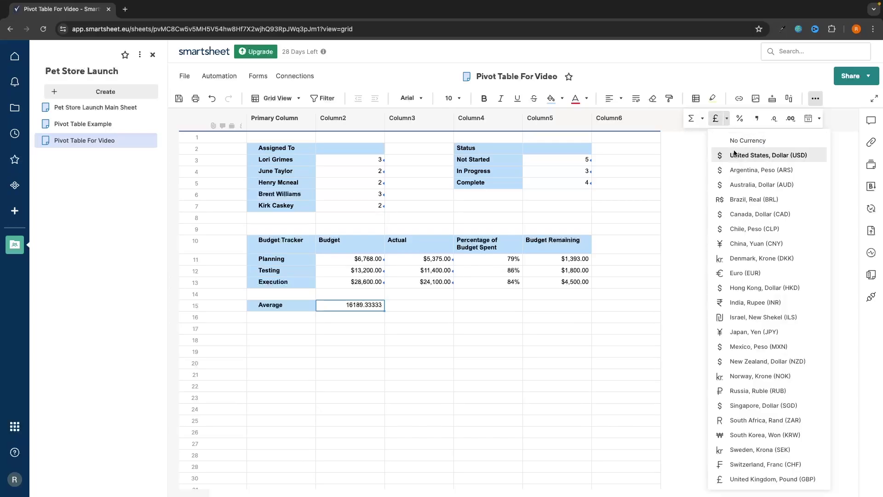
left_click(757, 154)
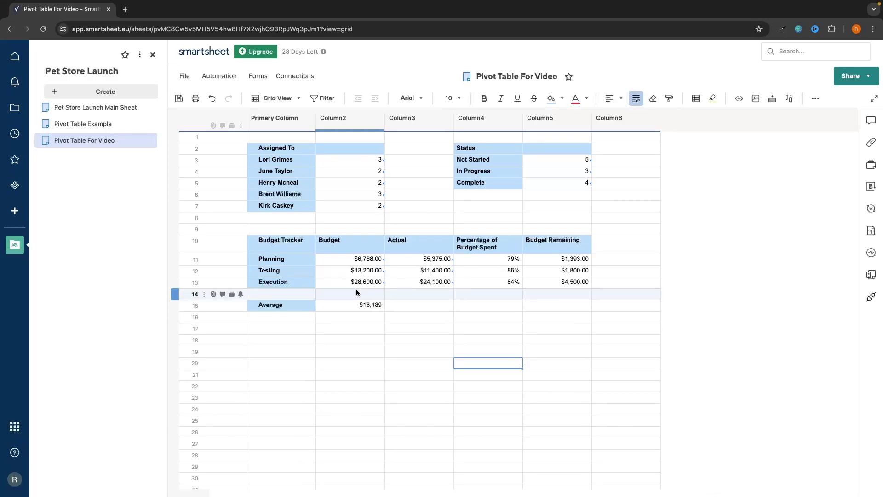
Calculate the average Actual in the Average row with AVG over the Planning, Testing and Execution amounts.
double_click(415, 304)
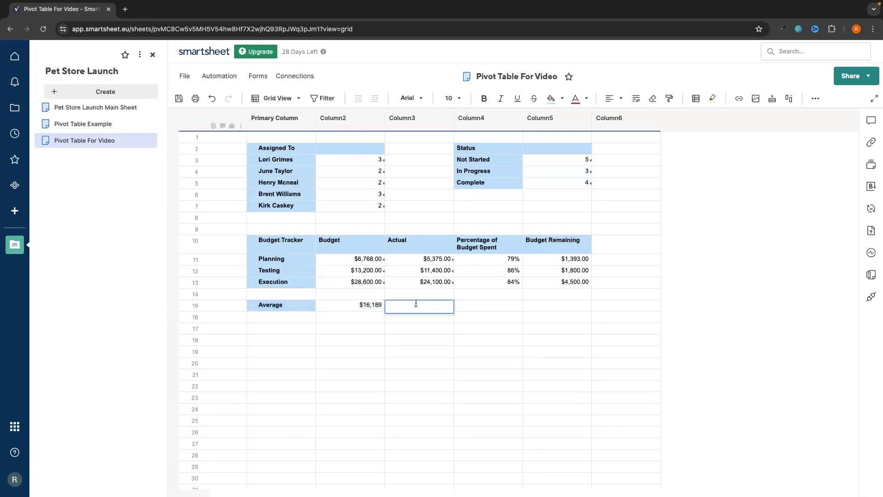
type("=avg")
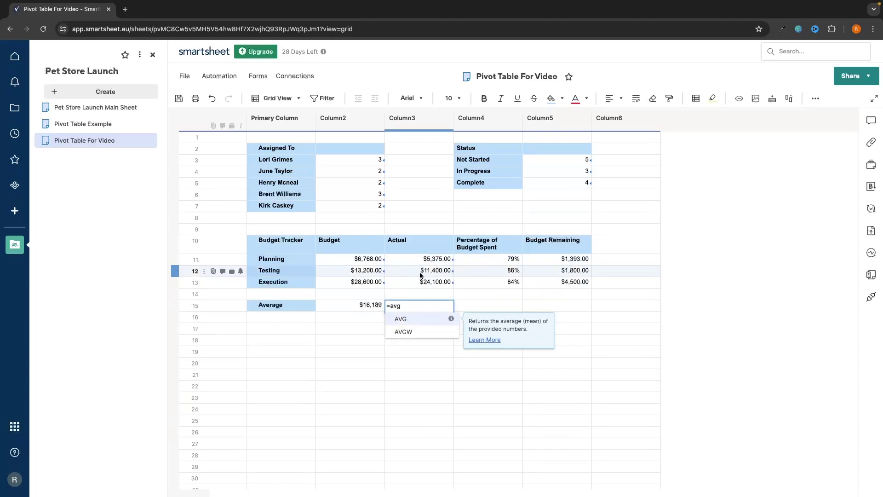
key("Tab")
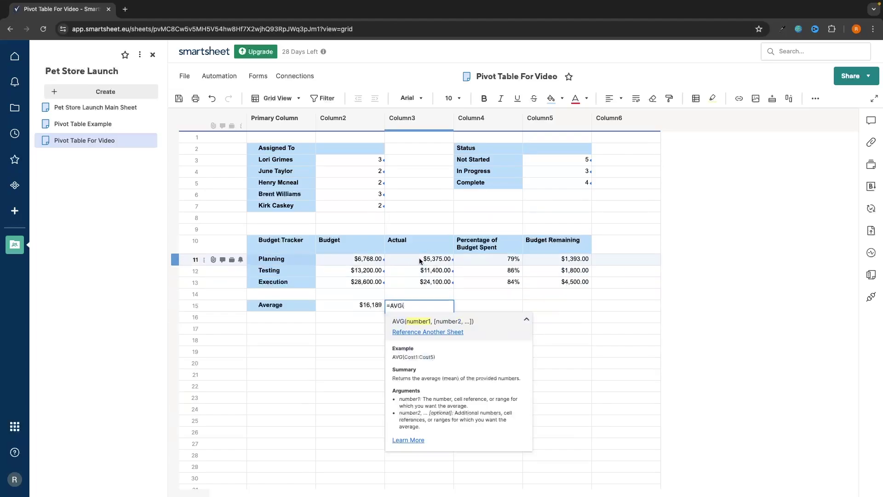
left_click_drag(419, 259, 420, 282)
key("Return")
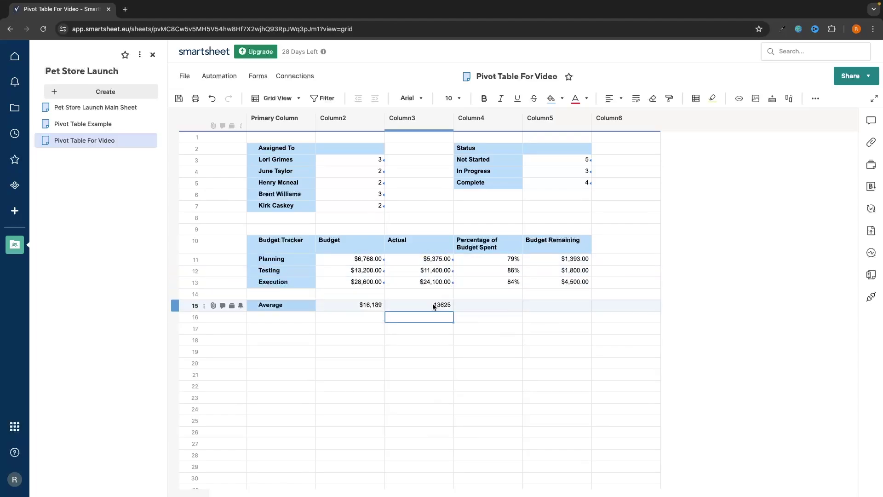
Format the average Actual as United States dollars.
left_click(434, 305)
left_click(816, 98)
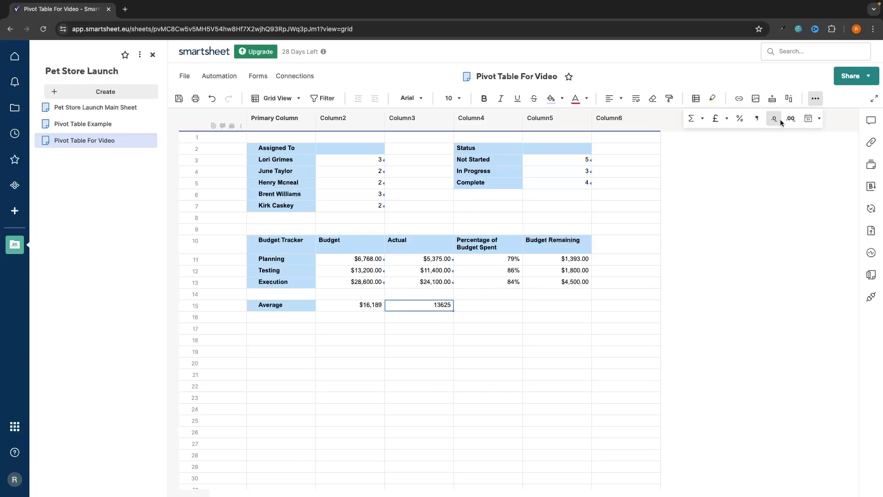
left_click(716, 119)
left_click(731, 155)
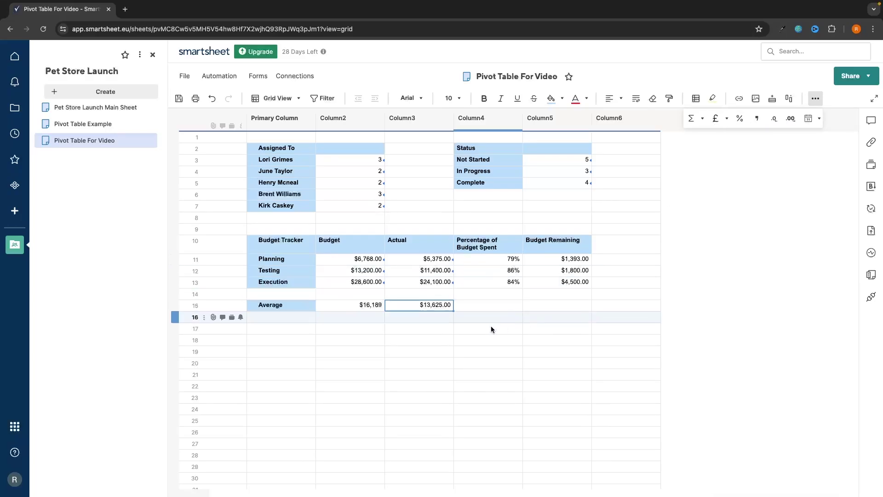
Calculate the average Percentage of Budget Spent in the Average row with AVG over the three phases' values.
left_click(482, 306)
type("=")
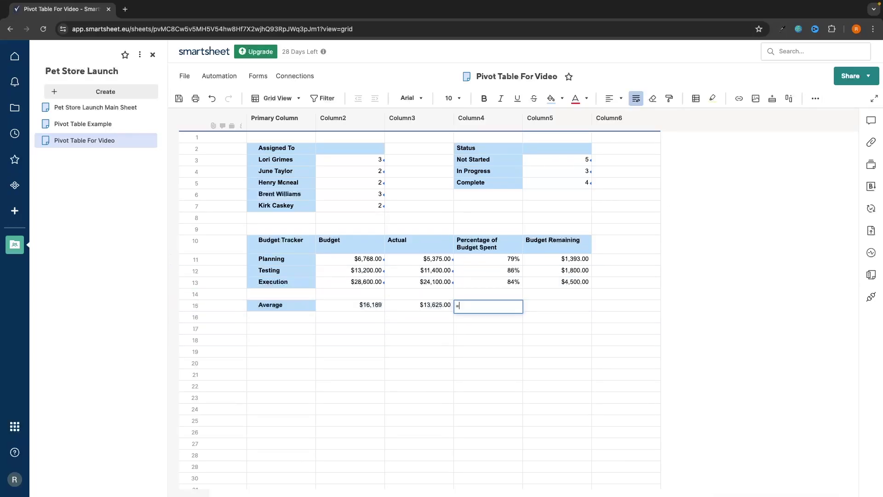
type("avg")
left_click(470, 318)
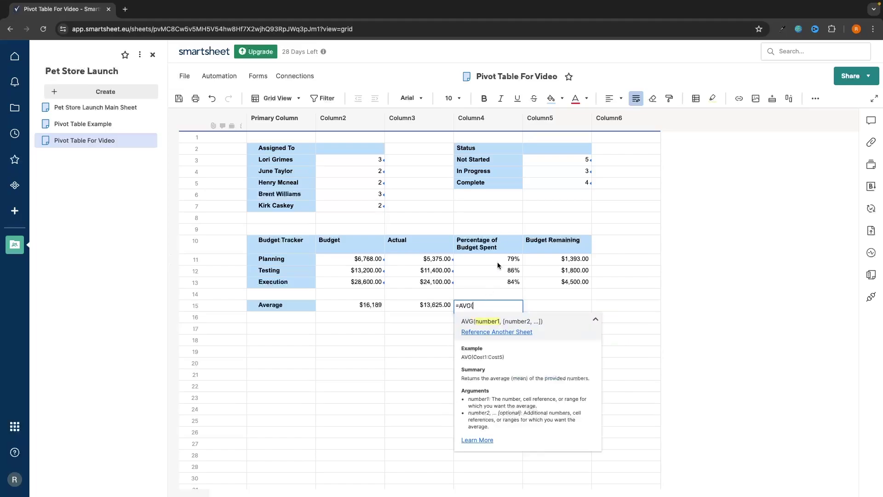
left_click_drag(497, 259, 497, 282)
key("Return")
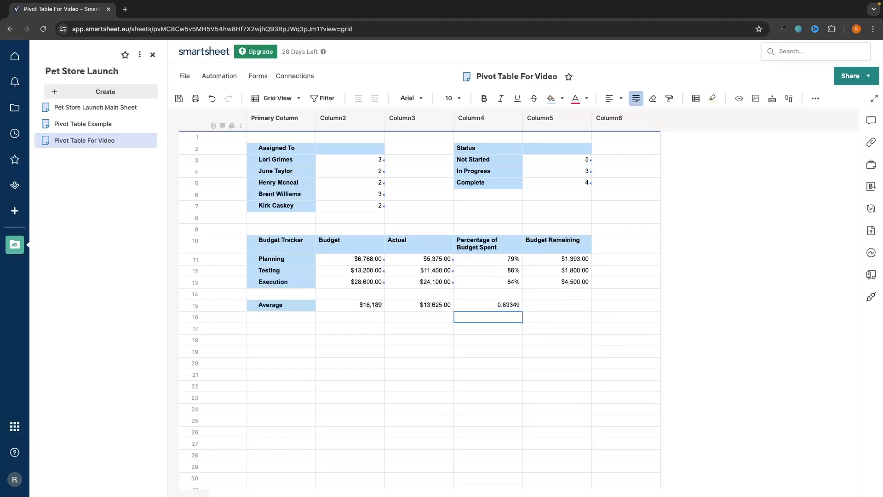
Format the average Percentage of Budget Spent as a percentage.
left_click(492, 305)
left_click(814, 99)
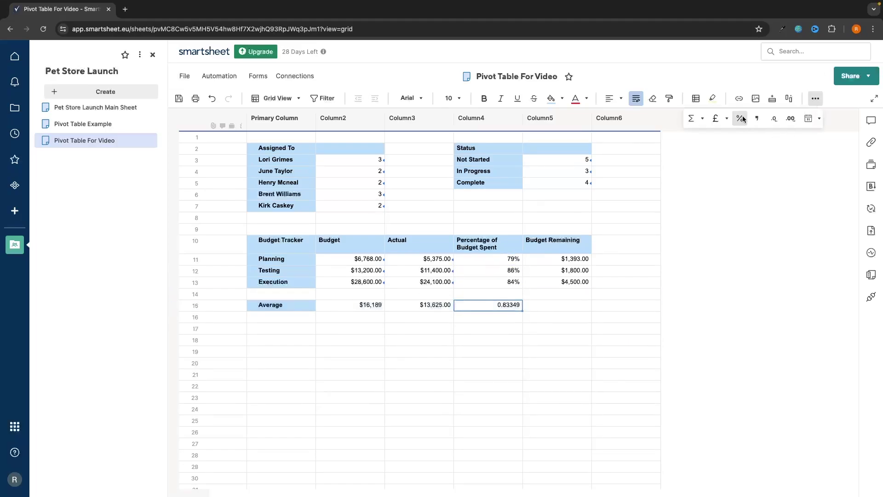
left_click(739, 119)
left_click(622, 295)
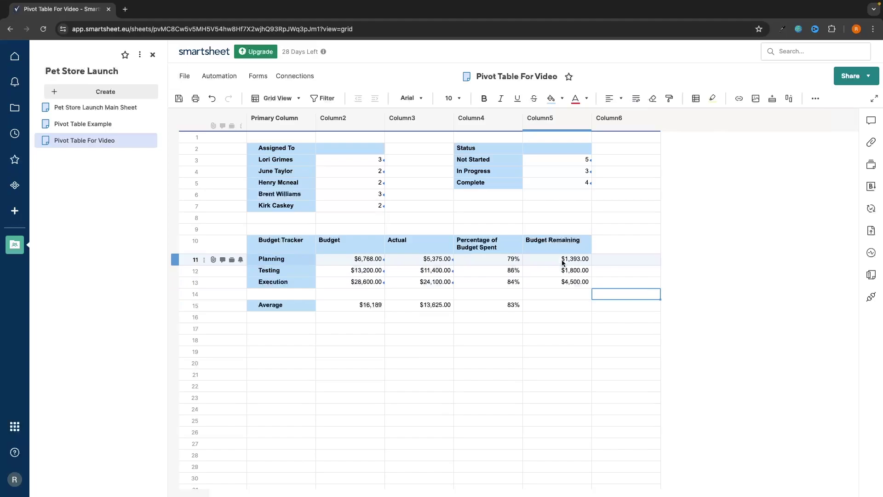
Add the row label Total below Average in row 16 and clear the autofilled values beside it.
left_click(548, 307)
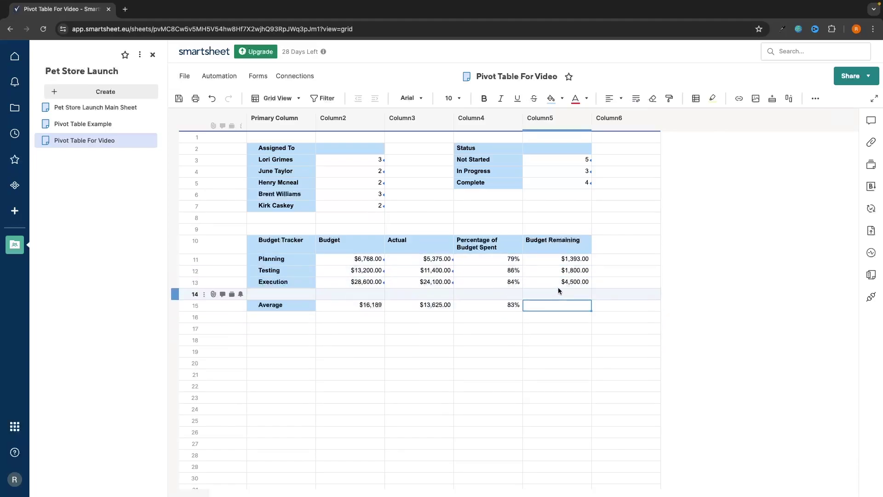
double_click(261, 317)
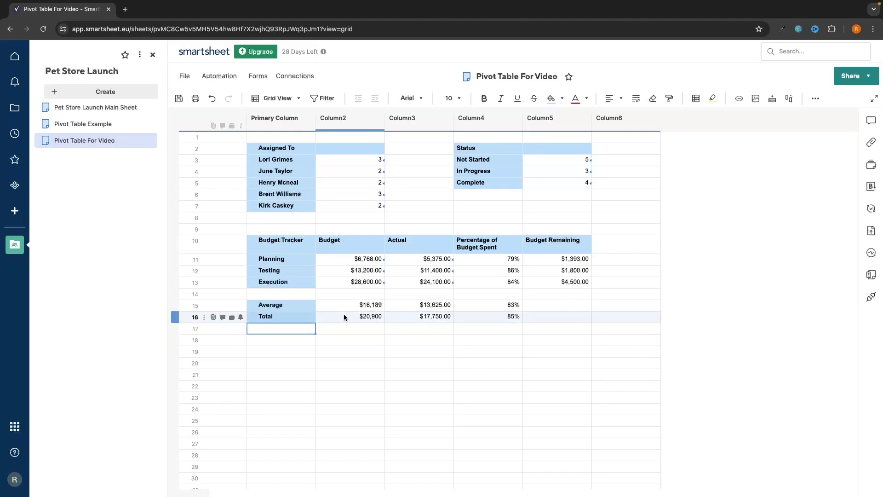
left_click_drag(344, 313, 549, 317)
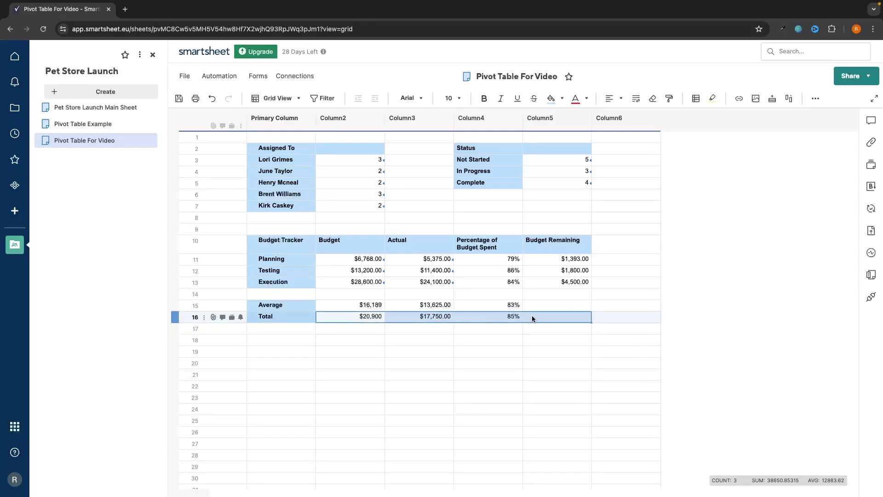
key("Delete")
left_click(442, 350)
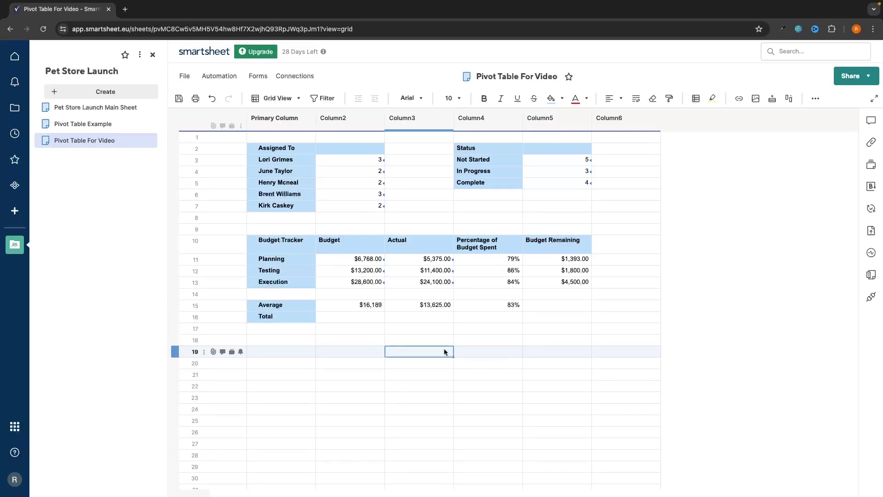
Calculate the total Budget in the Total row with SUM over the Planning, Testing and Execution values.
double_click(368, 310)
type("=")
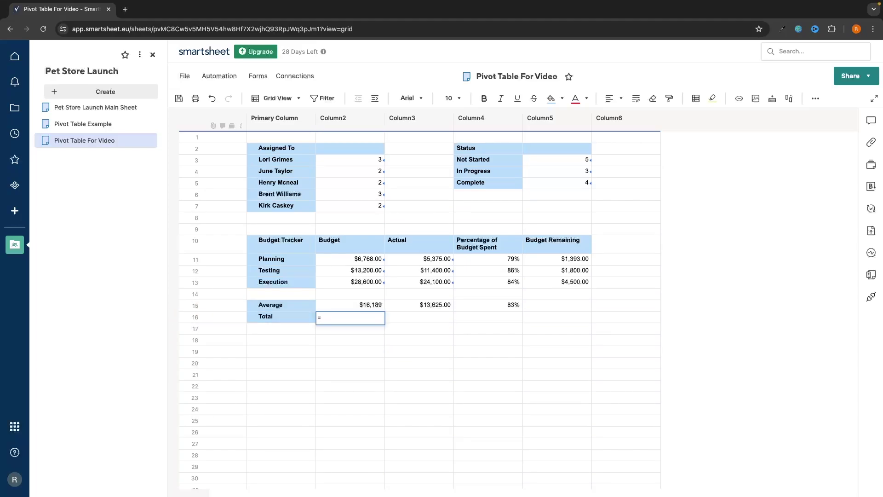
type("SUM(")
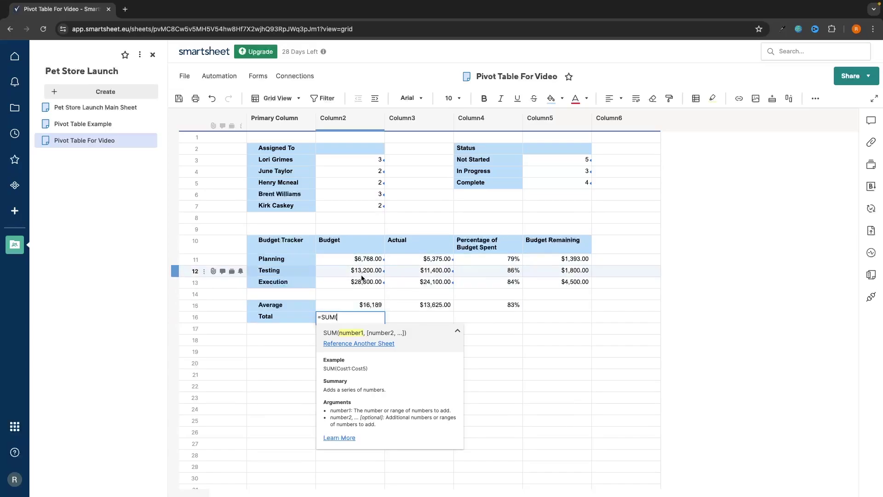
left_click_drag(359, 259, 361, 282)
key("Return")
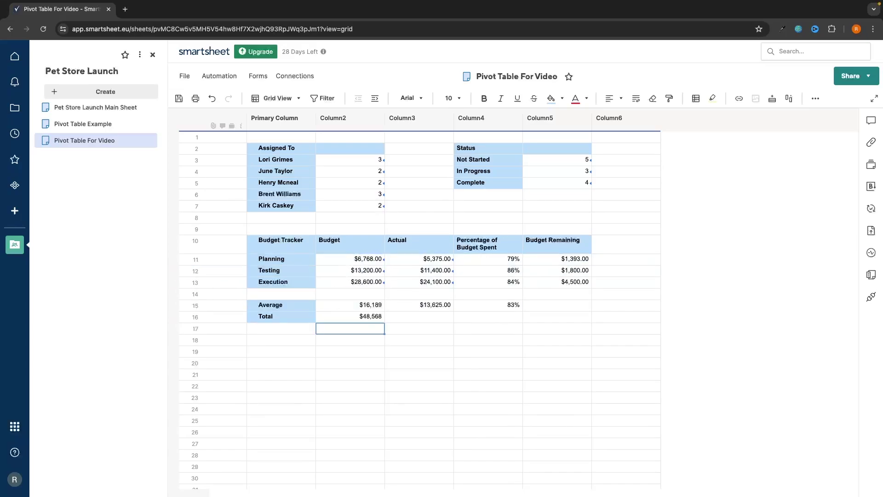
Calculate the total Actual in the Total row with SUM over the three phases' values in rows 11 to 13.
left_click(406, 318)
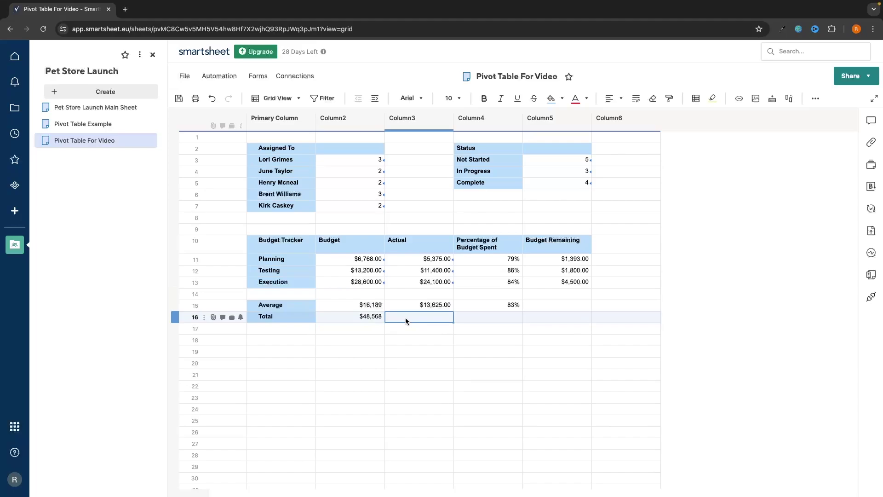
type("=SUM(")
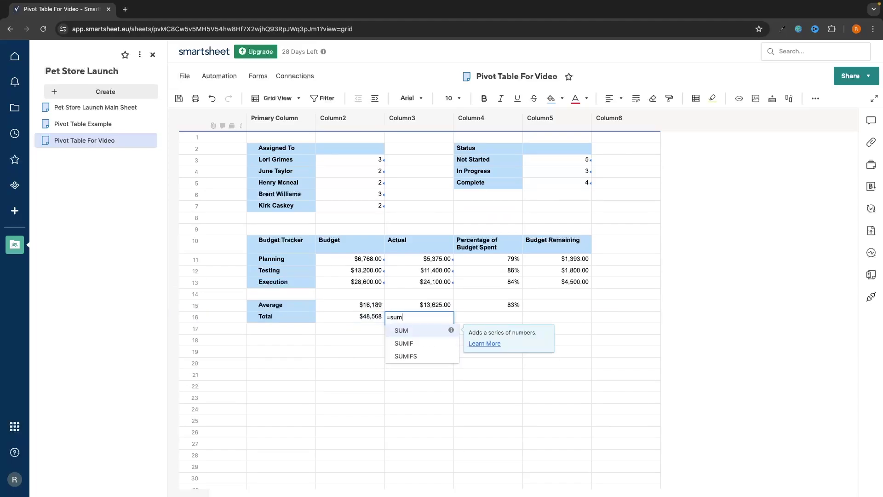
left_click_drag(419, 260, 420, 281)
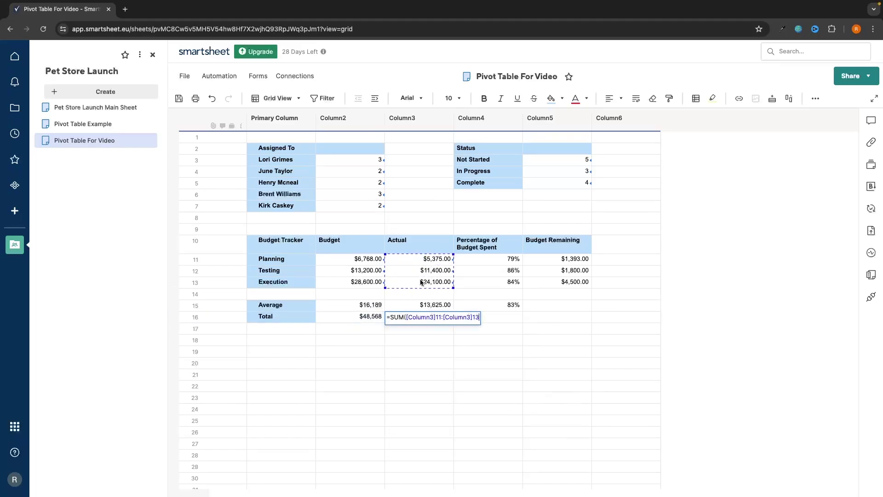
key("Return")
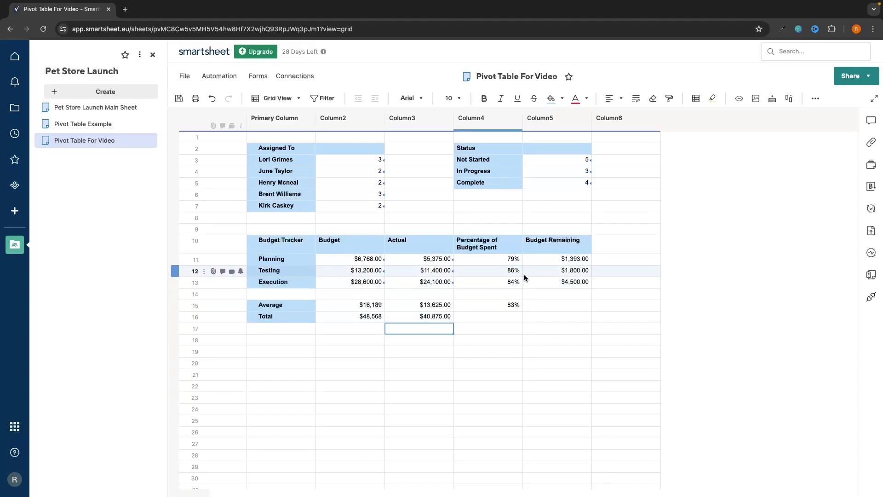
Calculate the total Budget Remaining in the Total row with SUM over the three phases' values.
left_click(539, 313)
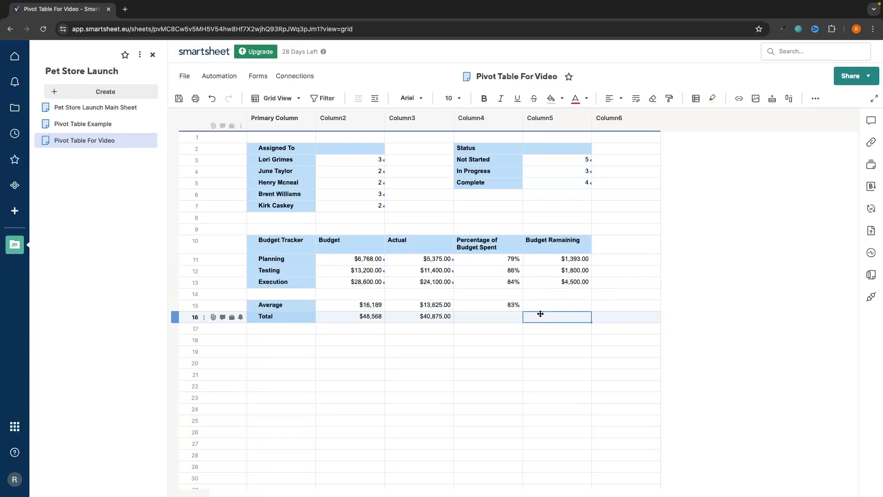
type("=sum(")
left_click_drag(561, 259, 560, 279)
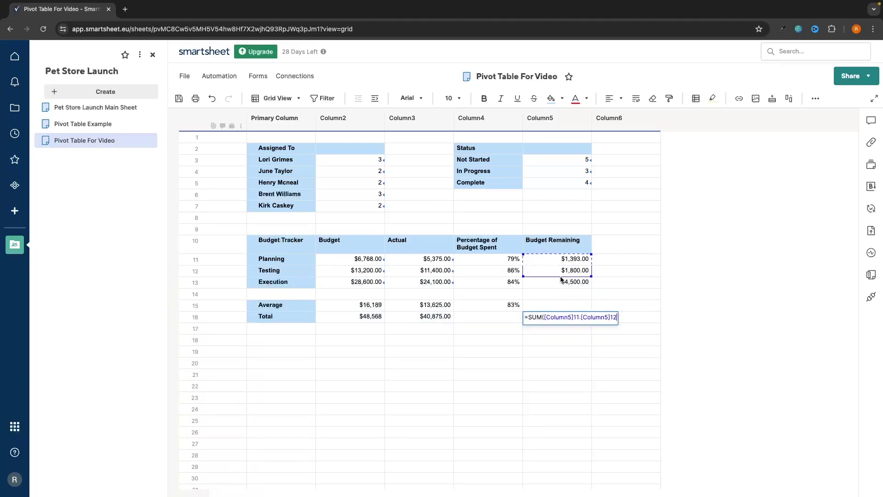
Format the total Budget Remaining as United States dollars.
left_click(573, 316)
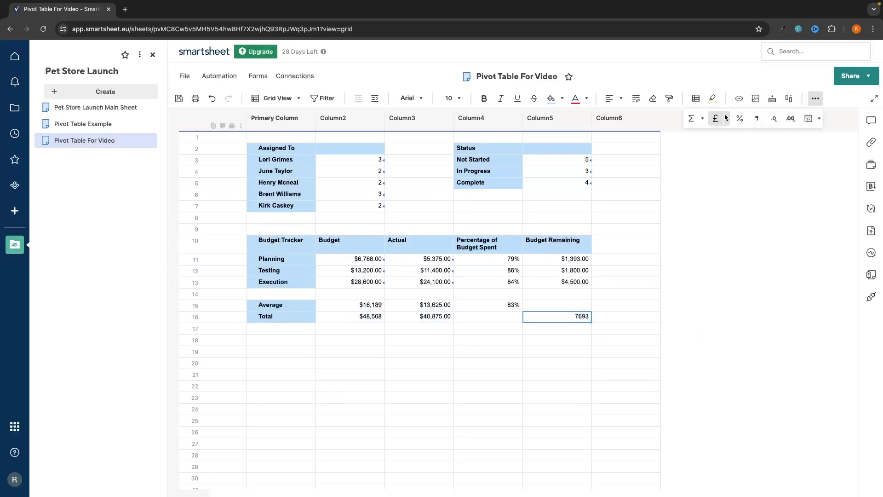
left_click(726, 119)
left_click(736, 153)
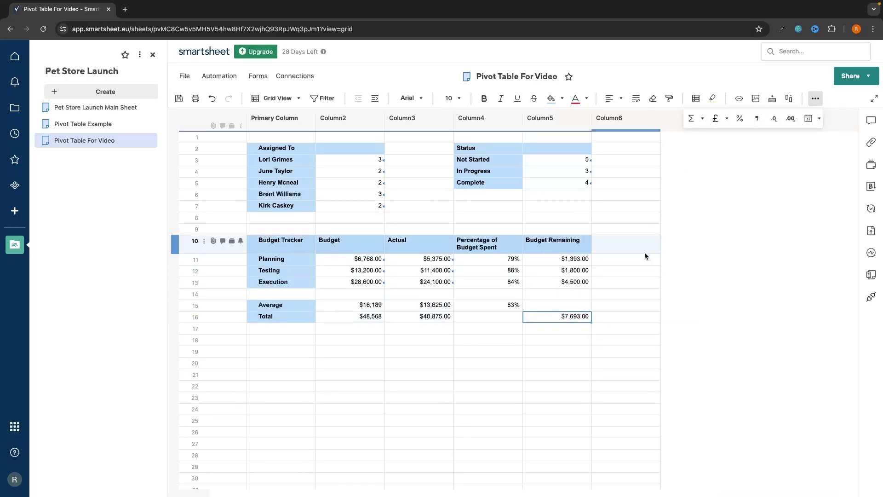
left_click(644, 251)
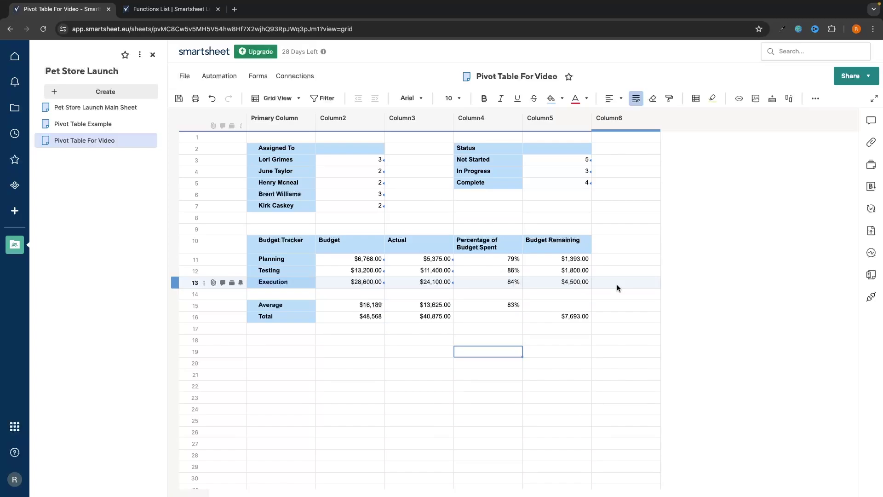
Enter the note SUM, AVG, COUNTIF, VLOOKUP in Column4 of row 19, below the budget table.
left_click(482, 351)
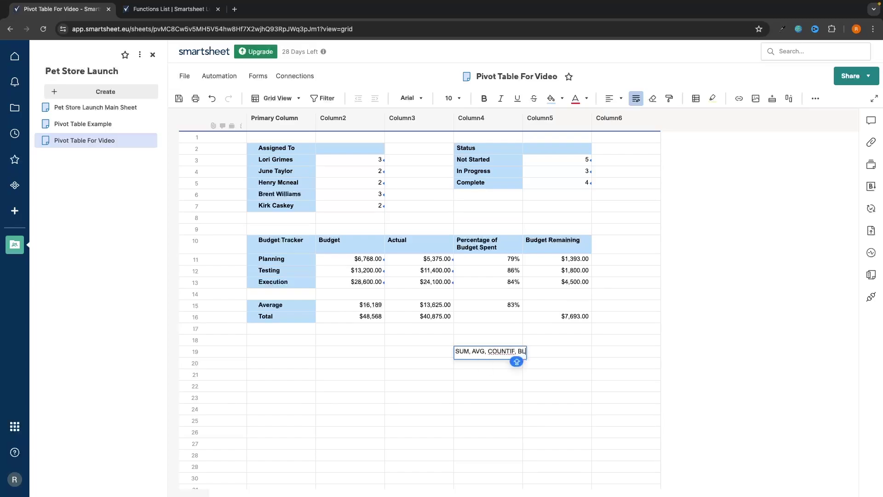
type("SUM, AVG, COUNTIF, VLOOKUP")
key("Return")
left_click(505, 358)
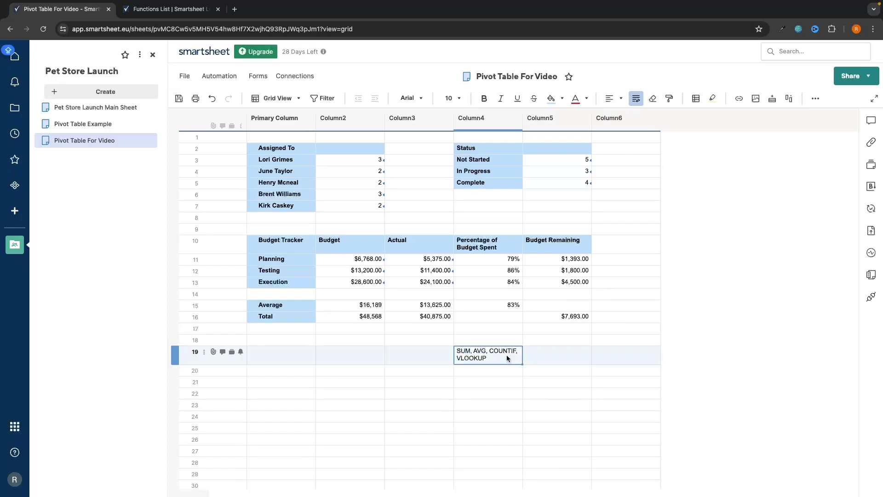
Switch to the Smartsheet Functions List help page and look through the available functions and their syntax.
left_click(187, 13)
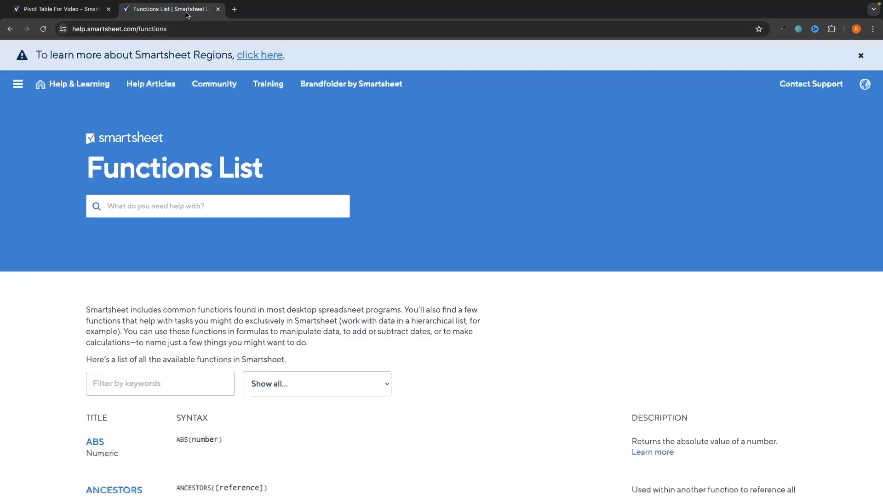
scroll(475, 269, "down", 20)
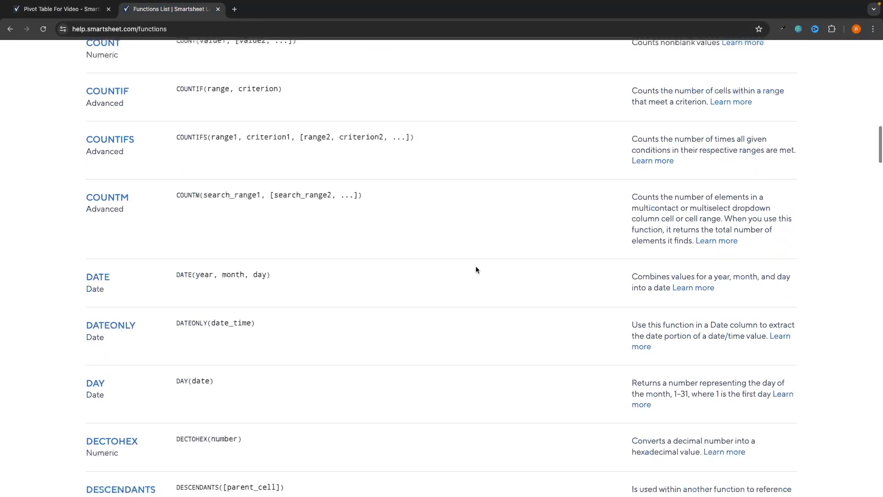
scroll(475, 269, "down", 20)
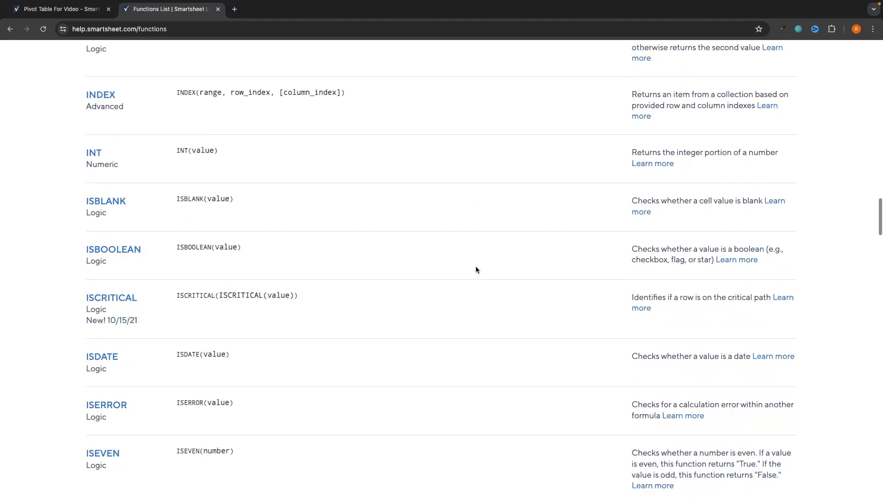
scroll(476, 266, "down", 12)
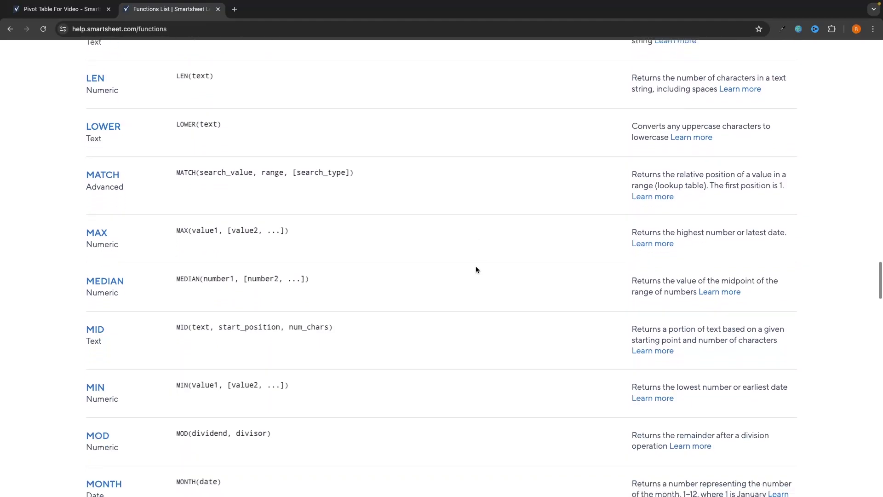
scroll(439, 177, "down", 11)
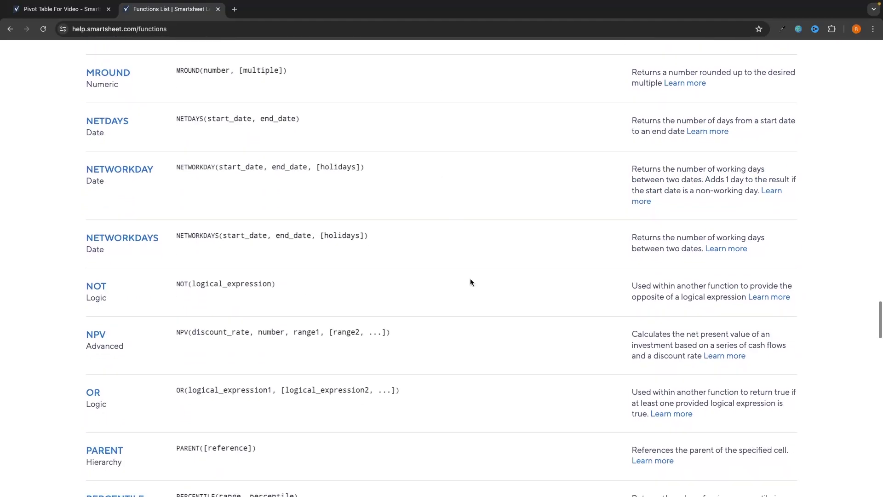
scroll(470, 281, "down", 7)
scroll(470, 281, "up", 3)
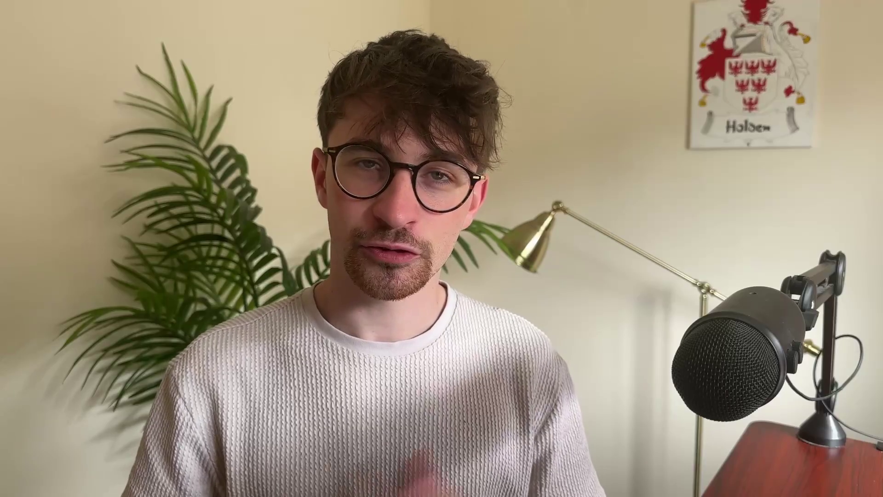